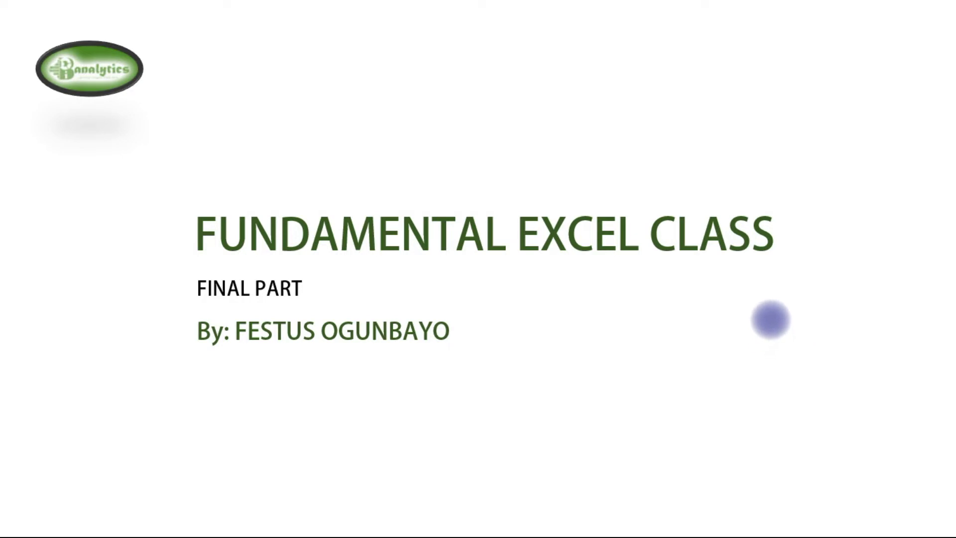
# Move to the course outline slide, then bring up the Mall_Customers sheet of Practise File 2.
pyautogui.click(817, 248)
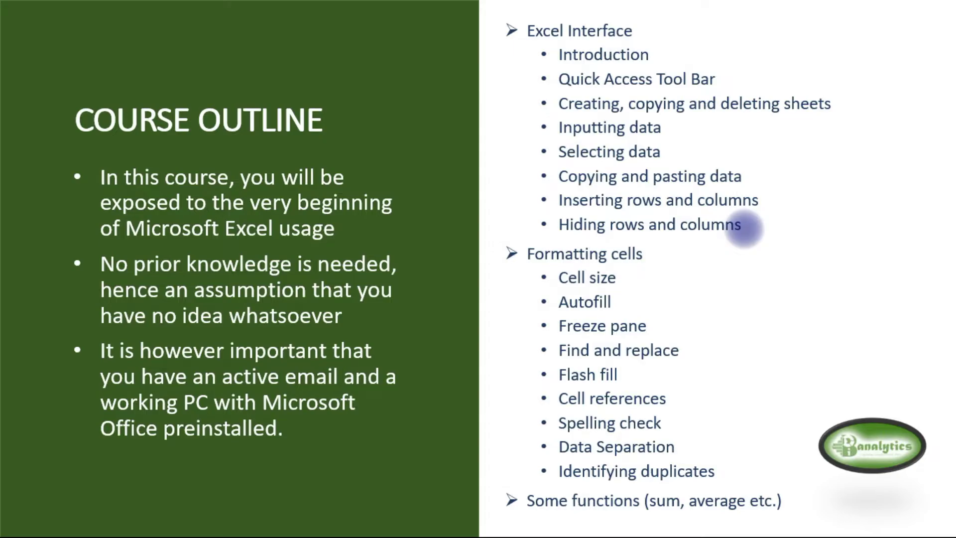
pyautogui.hotkey('alt', 'Tab')
pyautogui.click(595, 294)
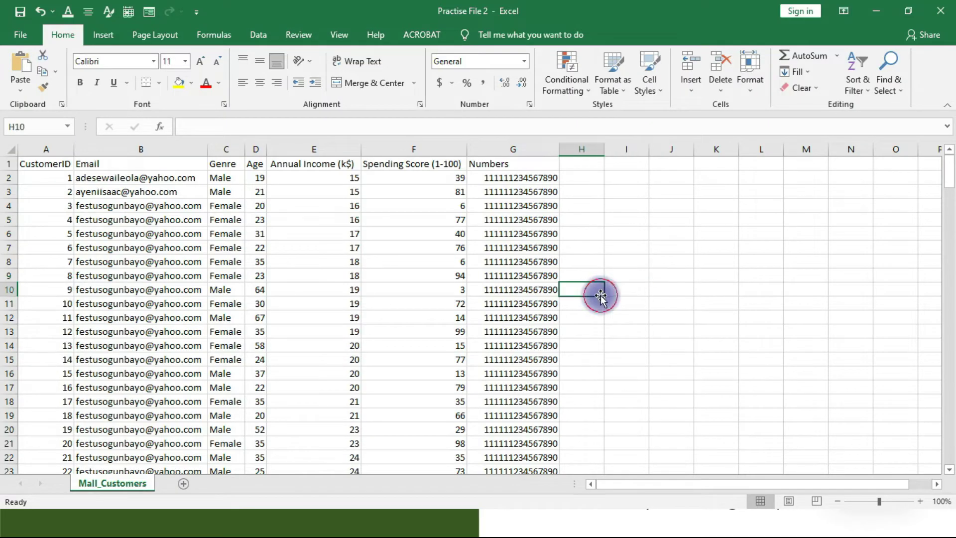
pyautogui.click(372, 223)
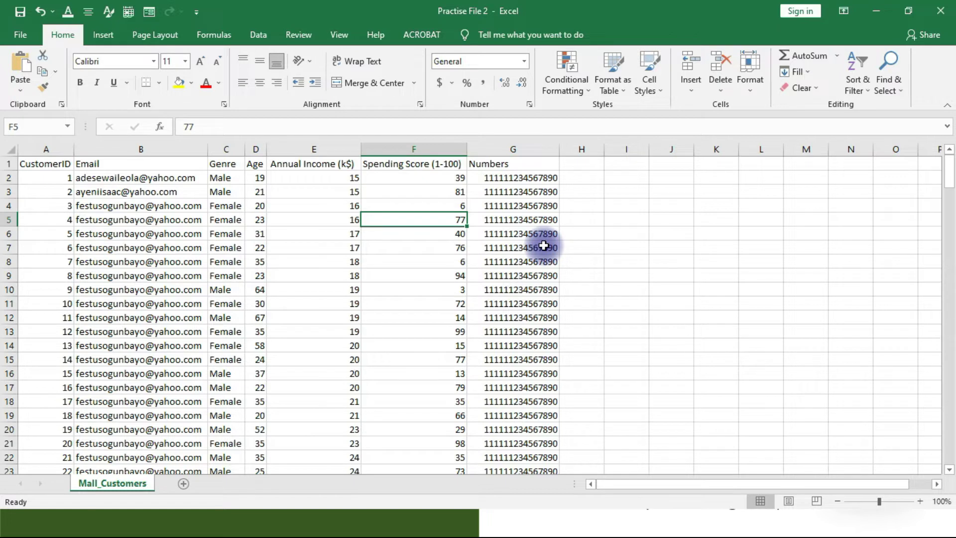
pyautogui.click(622, 165)
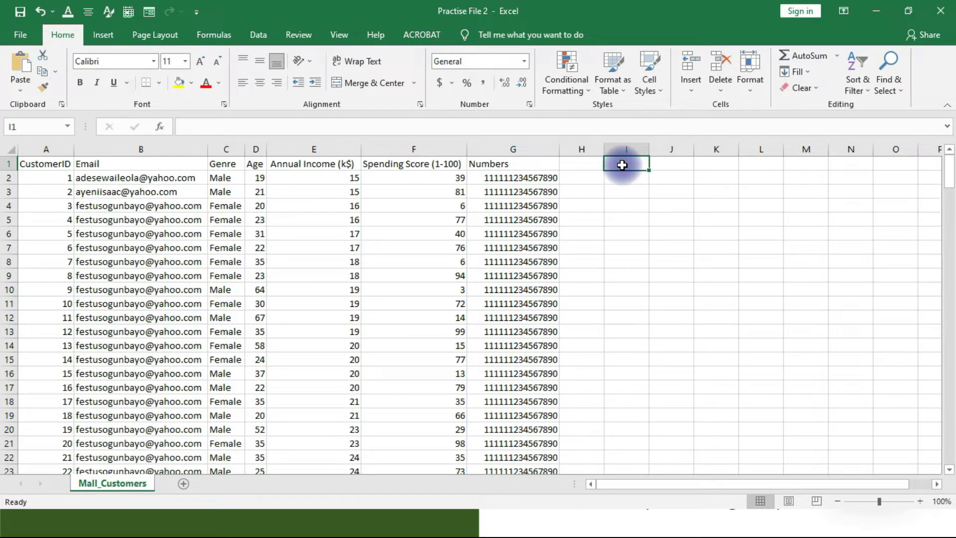
pyautogui.write('DATE')
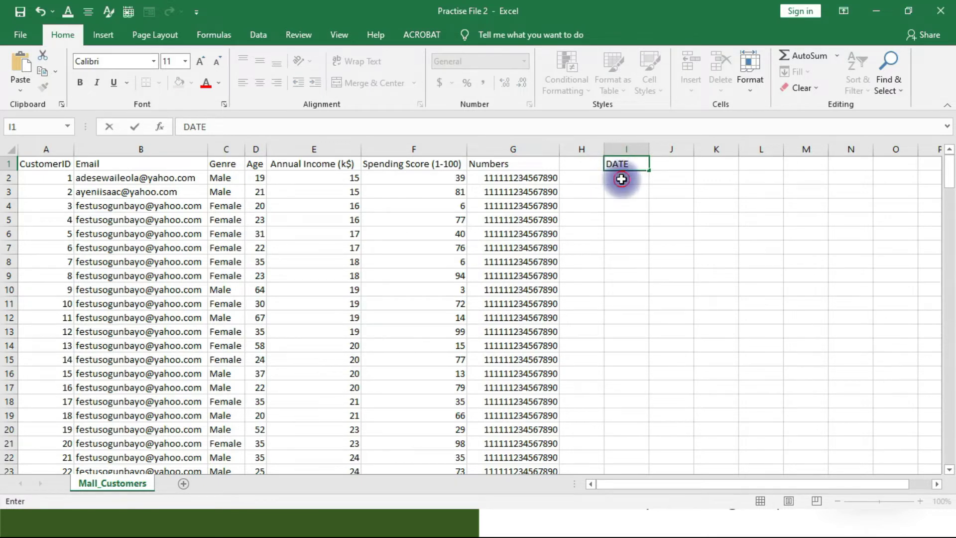
# Enter 12/12/2021 in I2 under the DATE header, fixing the missing slash, and fill dates down to I8.
pyautogui.click(622, 179)
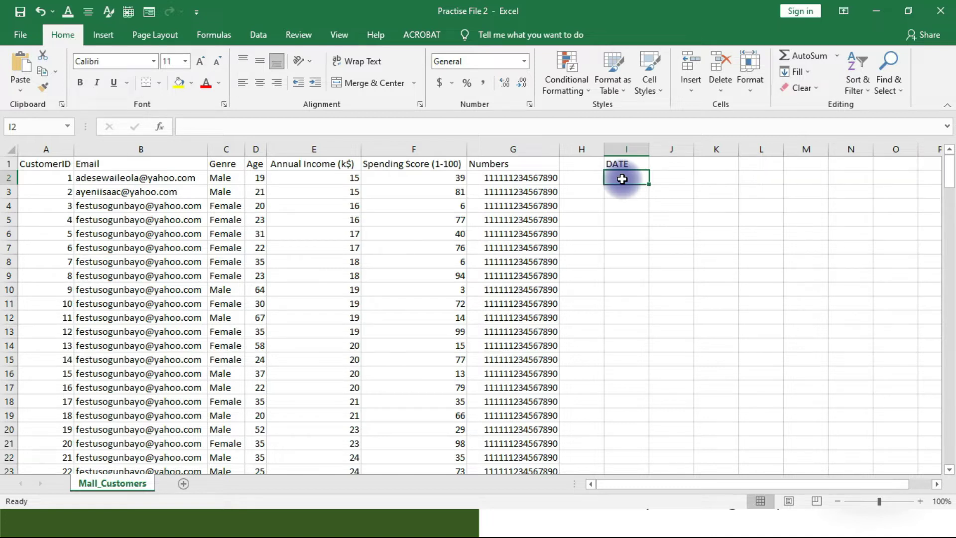
pyautogui.write('12.')
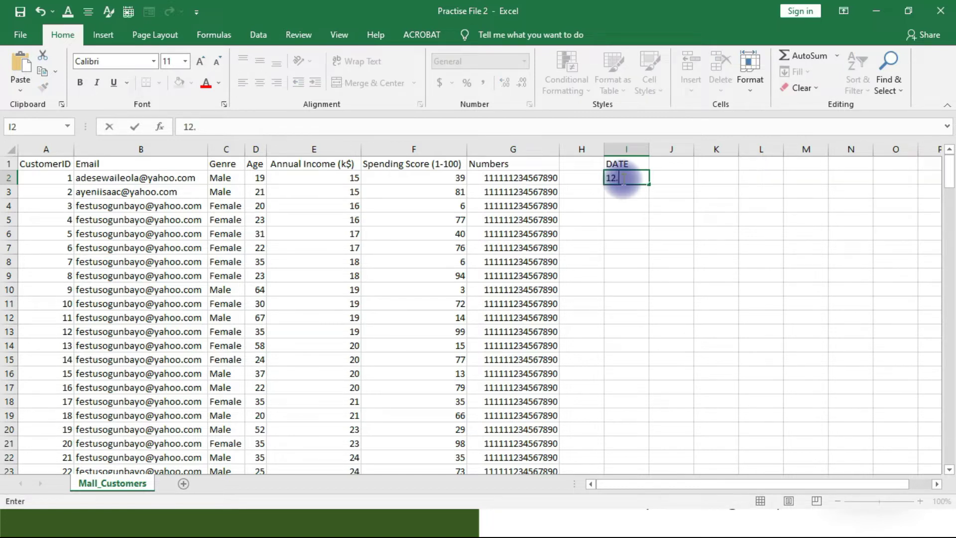
pyautogui.press('BackSpace')
pyautogui.press('BackSpace')
pyautogui.press('BackSpace')
pyautogui.write('12/122021')
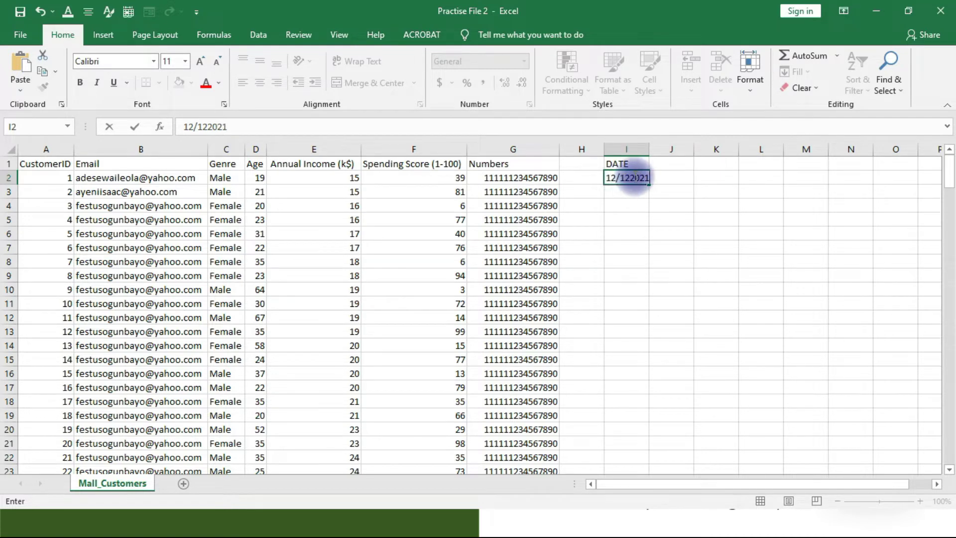
pyautogui.click(630, 178)
pyautogui.write('/')
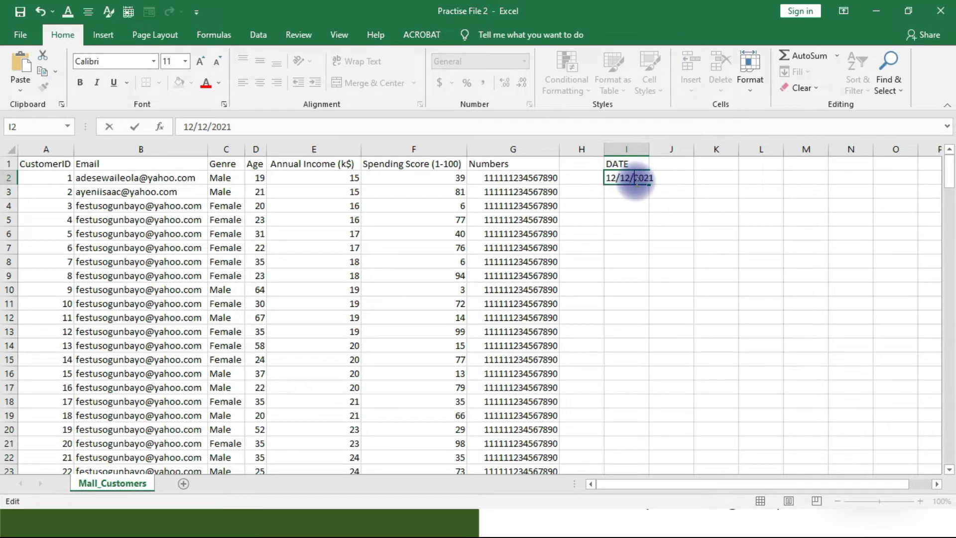
pyautogui.click(631, 204)
pyautogui.click(639, 178)
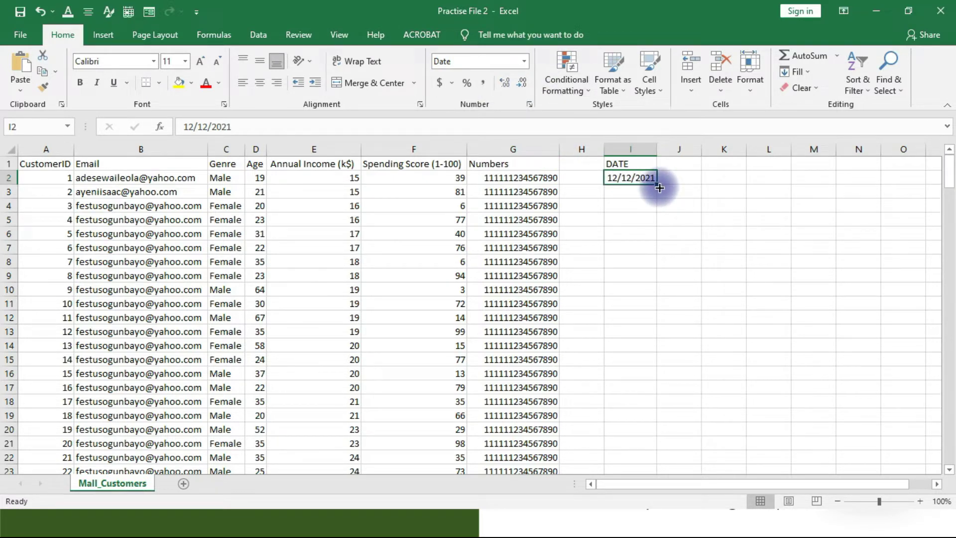
pyautogui.moveTo(656, 185); pyautogui.dragTo(660, 267)
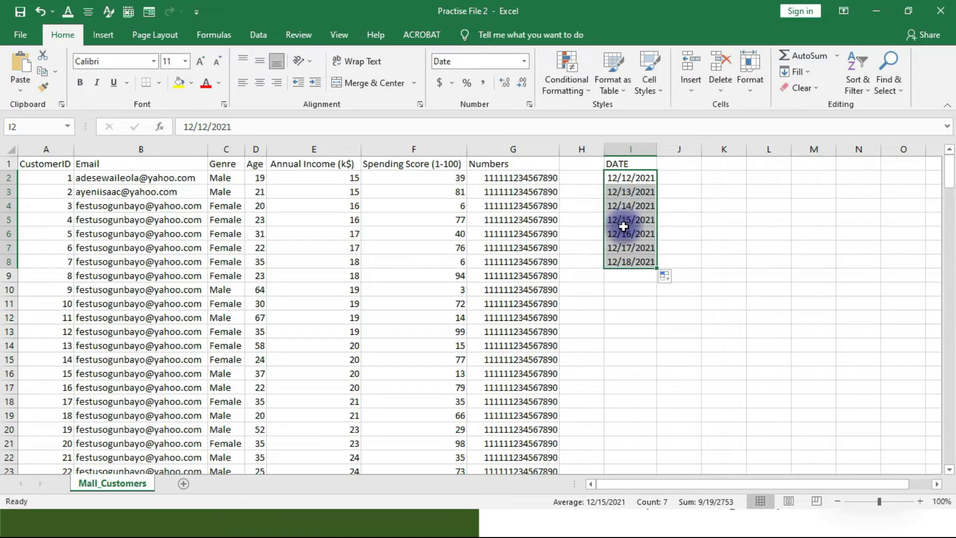
# Check the seven filled dates 12/12/2021 to 12/18/2021 in I2:I8, then move to column J.
pyautogui.click(655, 277)
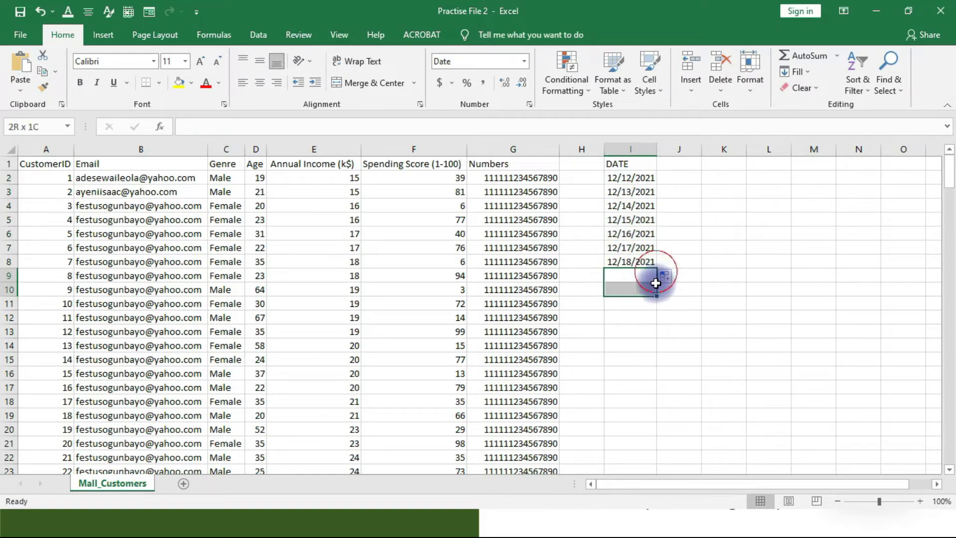
pyautogui.click(680, 215)
pyautogui.click(644, 178)
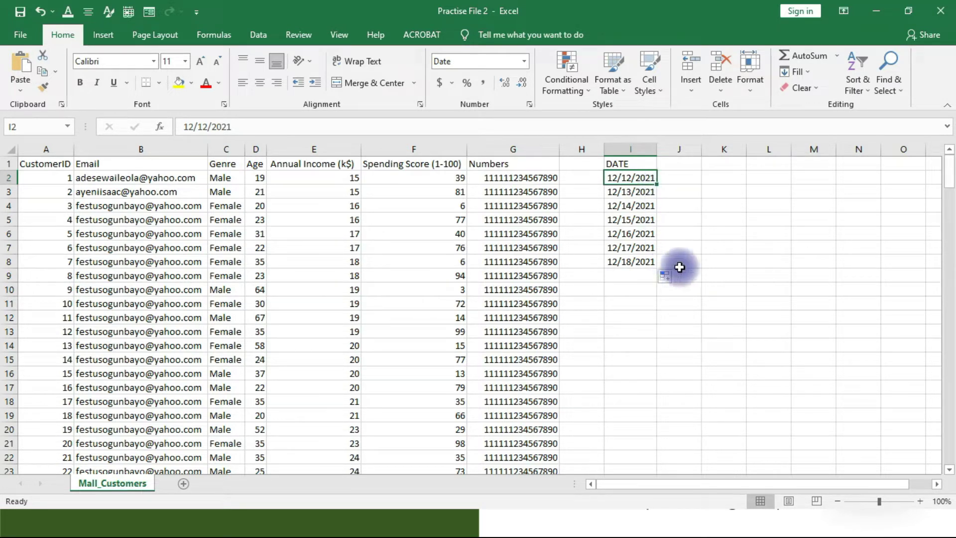
pyautogui.click(679, 177)
# Enter the header DATE2 in J1 and the date 10/04/1992 in J2.
pyautogui.click(676, 164)
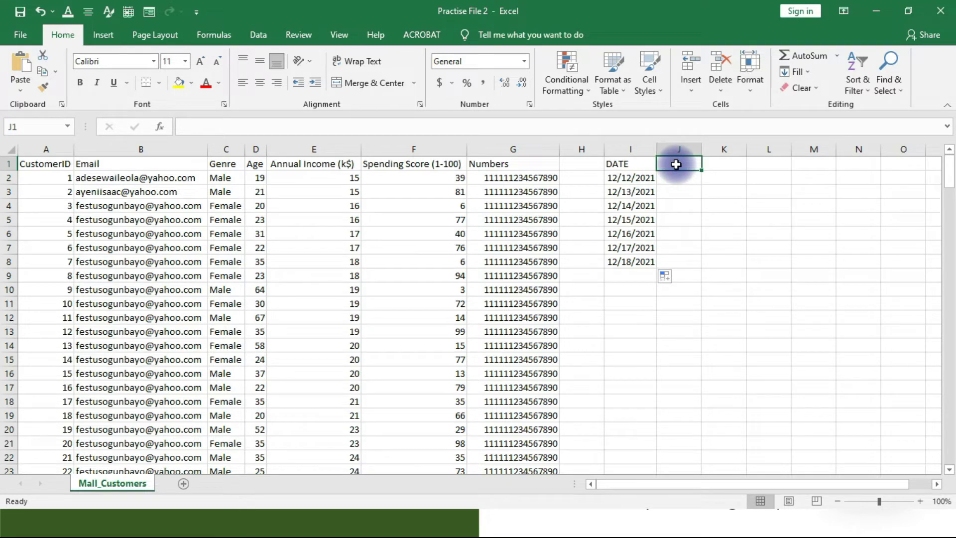
pyautogui.write('DATE2')
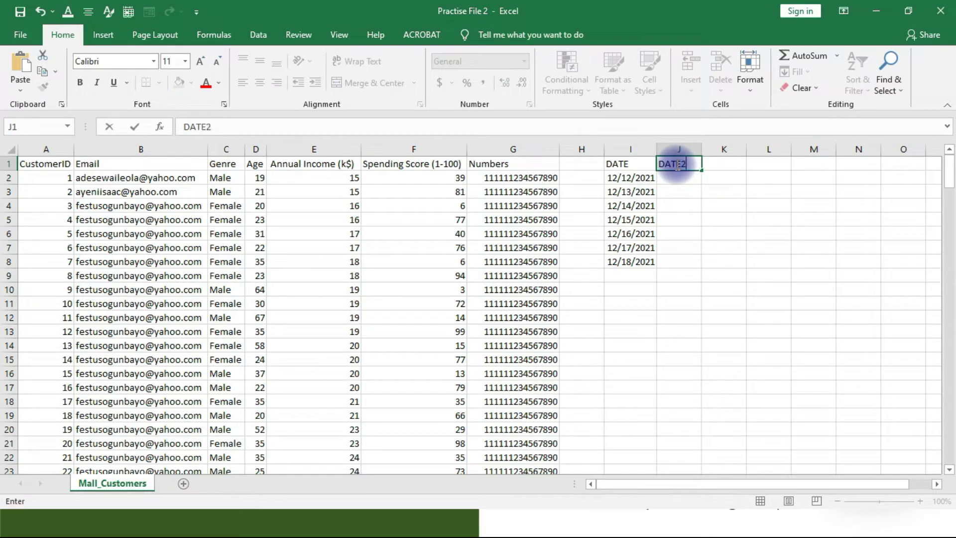
pyautogui.click(681, 176)
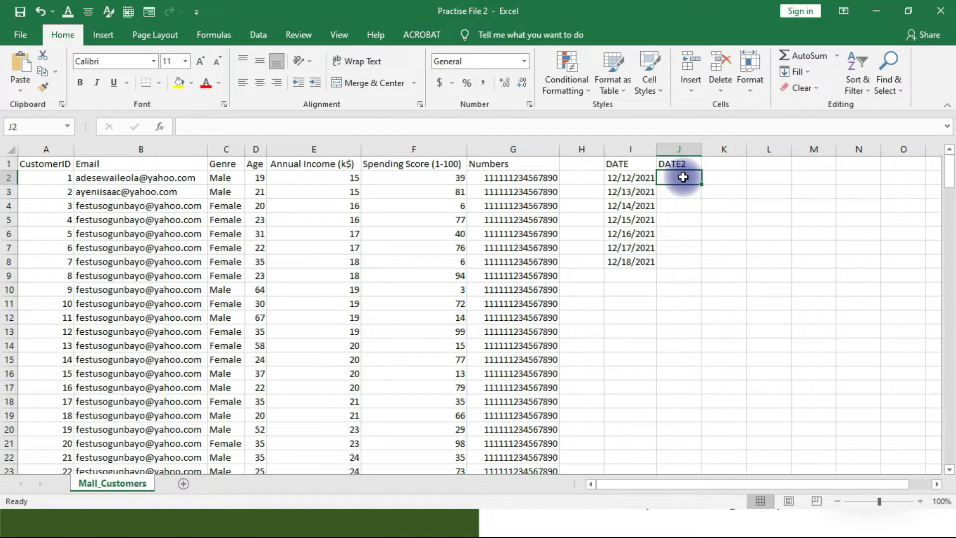
pyautogui.write('10/04/1992')
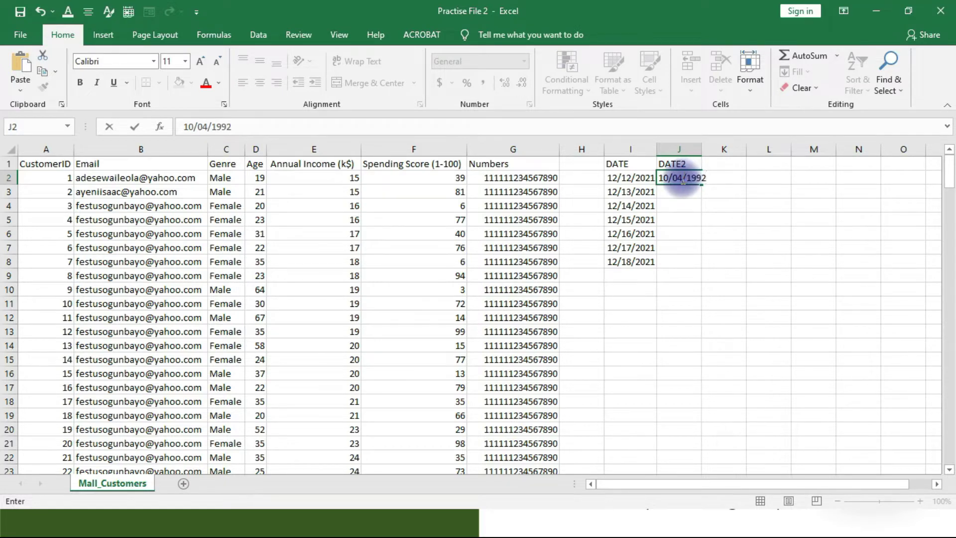
pyautogui.press('Return')
# Confirm that cell J2 uses the Date number format.
pyautogui.click(693, 177)
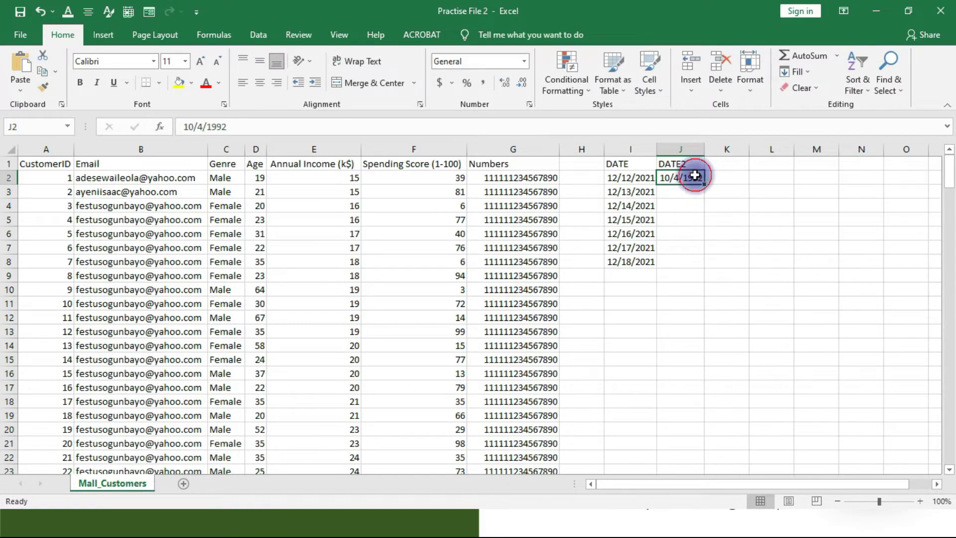
pyautogui.click(431, 61)
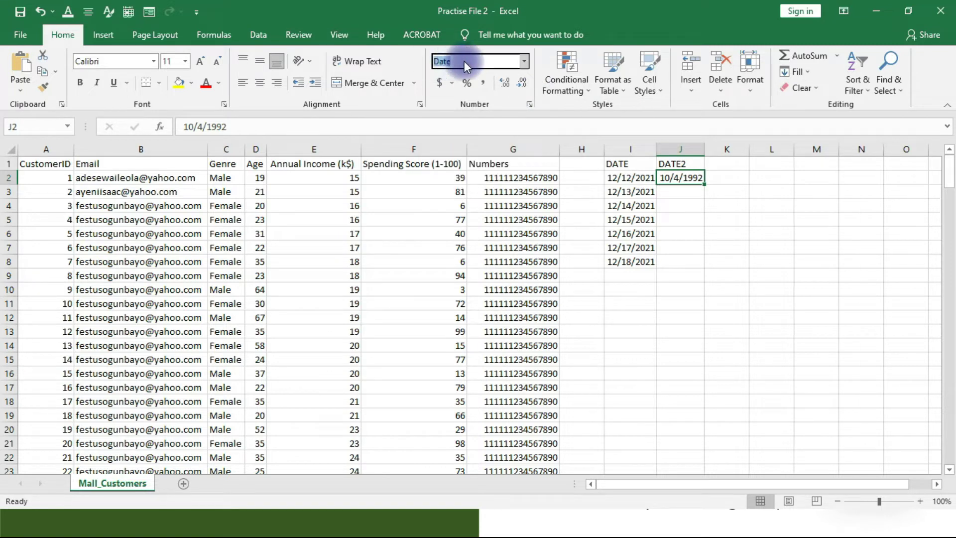
pyautogui.click(690, 178)
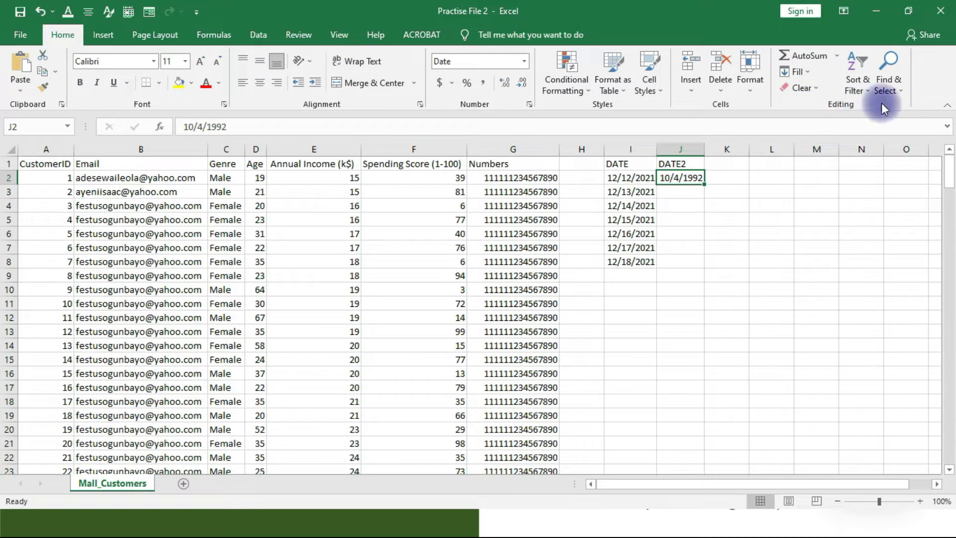
pyautogui.click(807, 71)
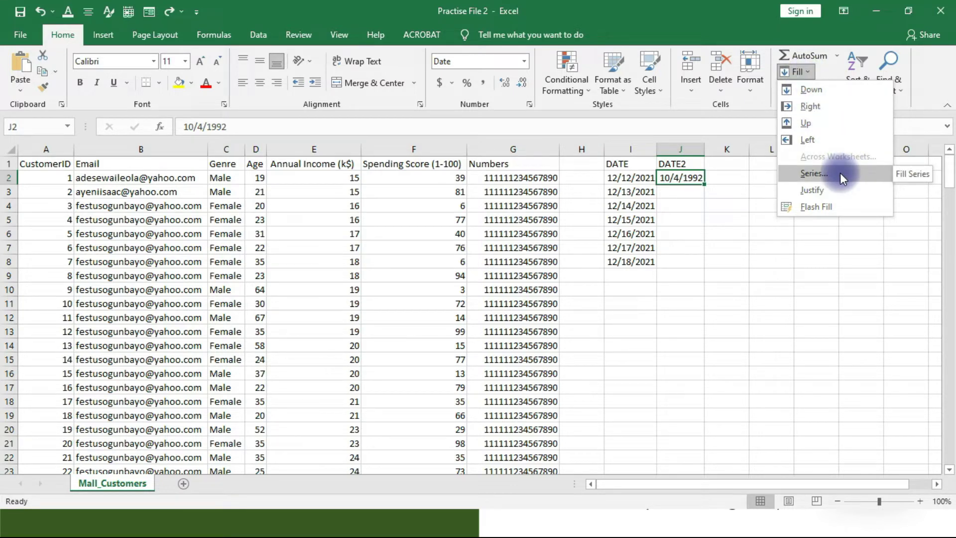
pyautogui.click(795, 301)
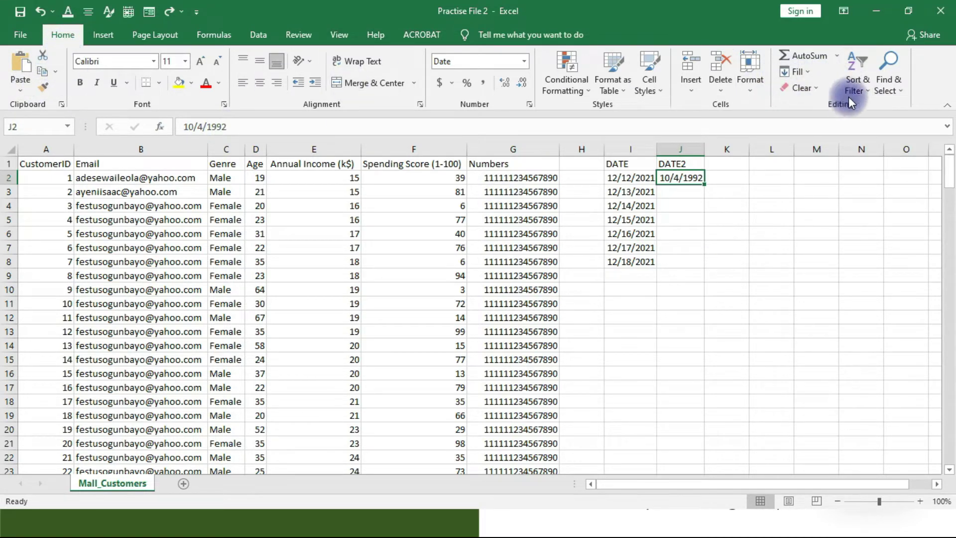
pyautogui.click(806, 72)
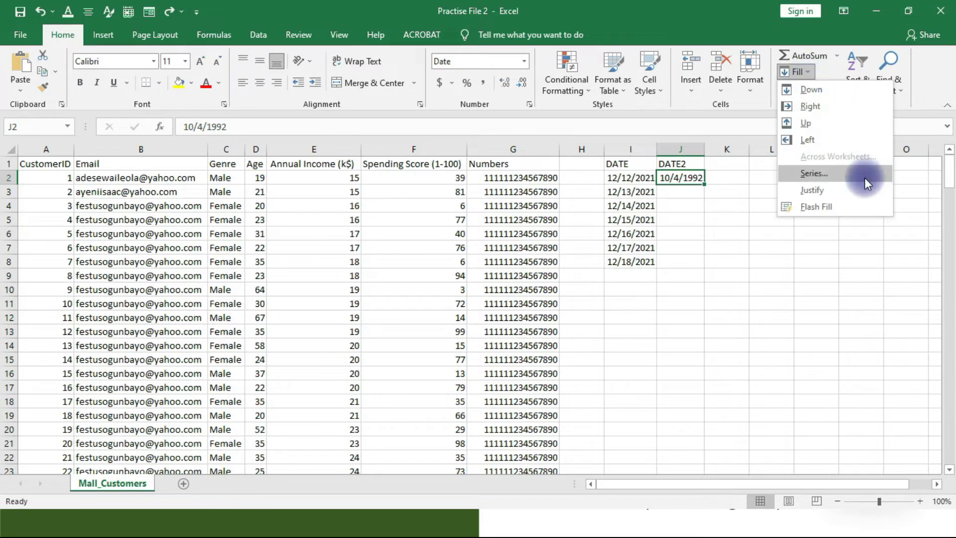
pyautogui.click(843, 174)
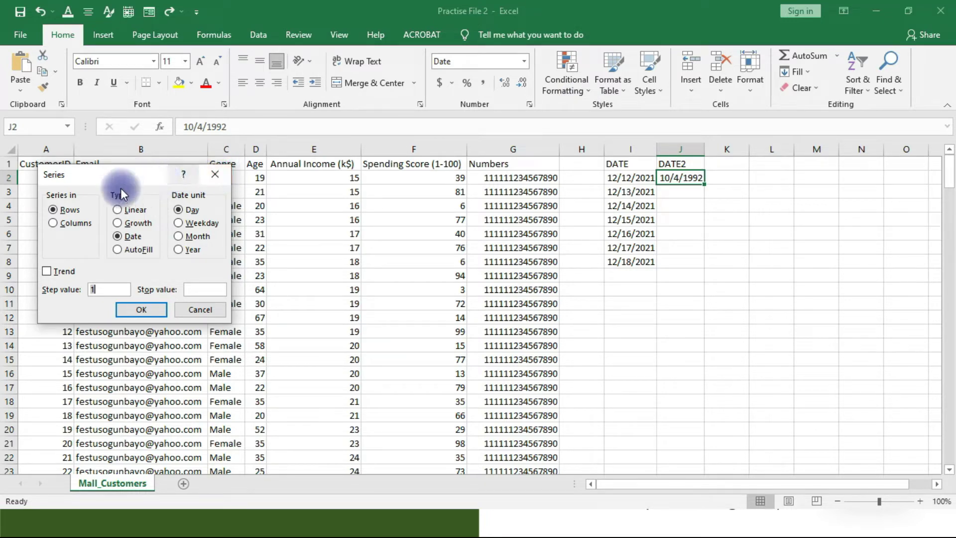
pyautogui.moveTo(124, 174); pyautogui.dragTo(443, 176)
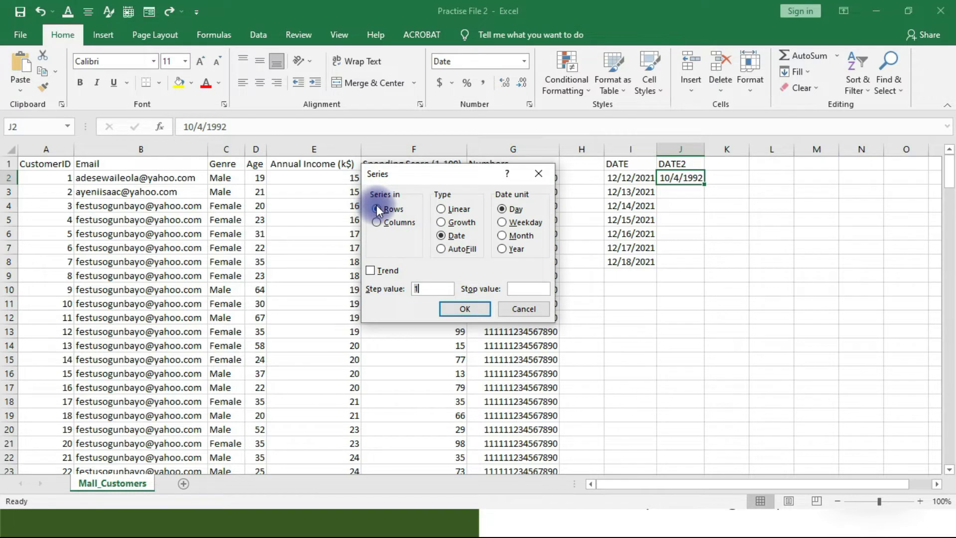
pyautogui.click(376, 208)
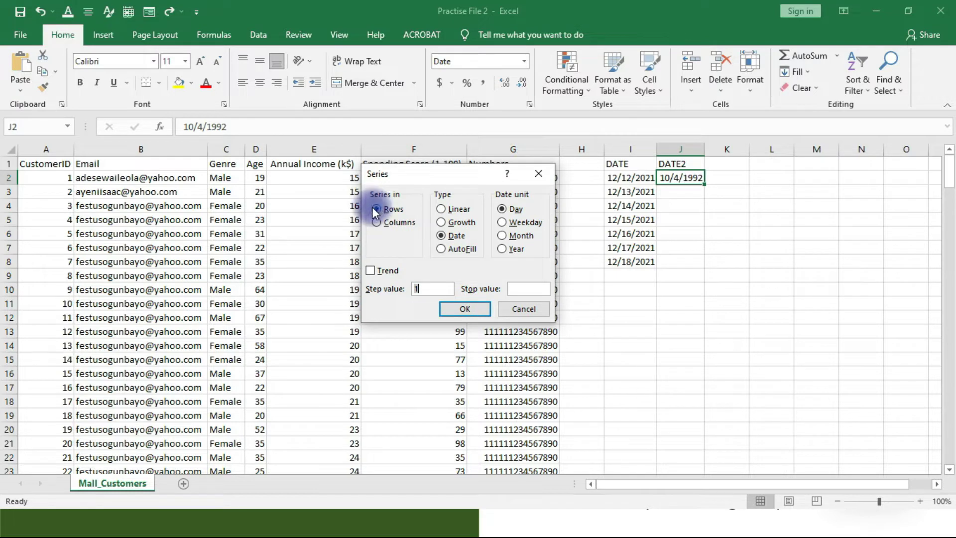
pyautogui.click(442, 248)
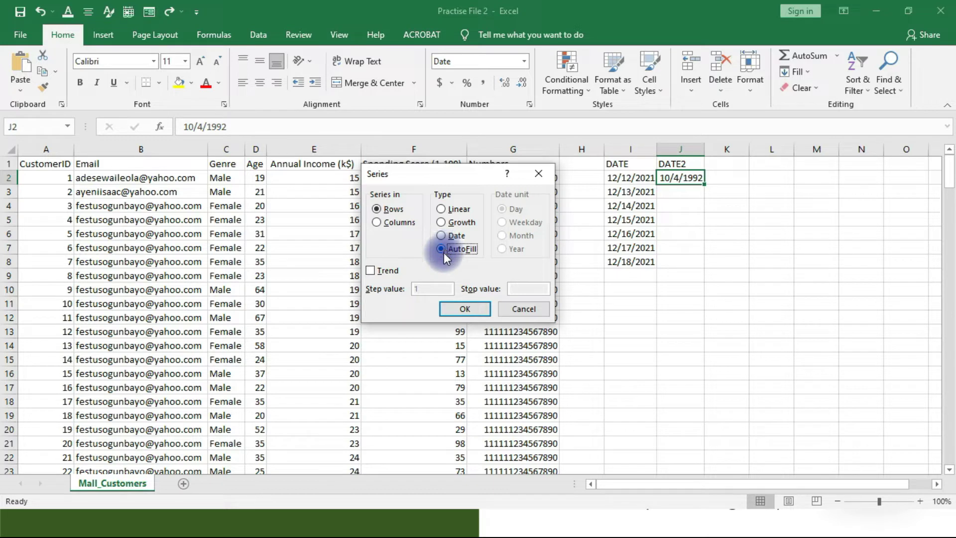
pyautogui.click(473, 311)
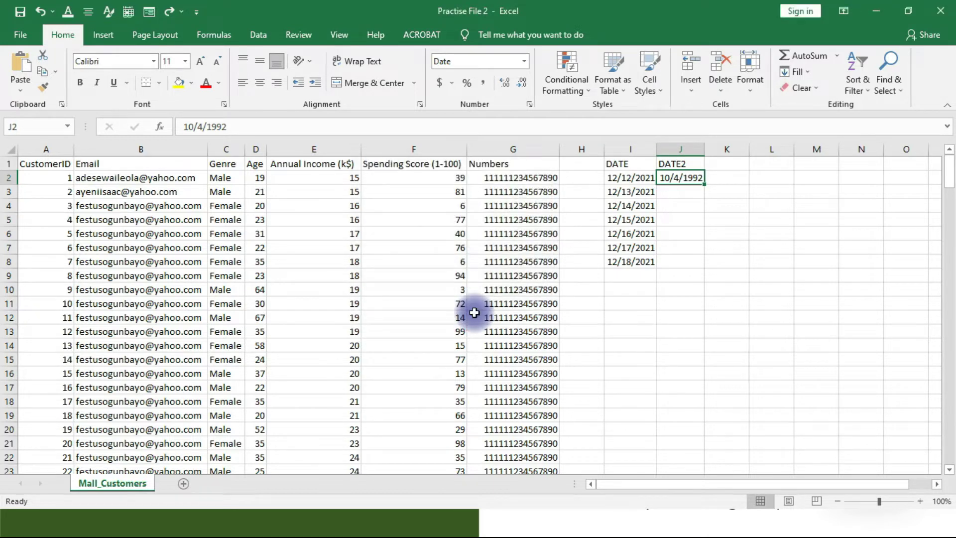
pyautogui.click(709, 185)
pyautogui.click(695, 180)
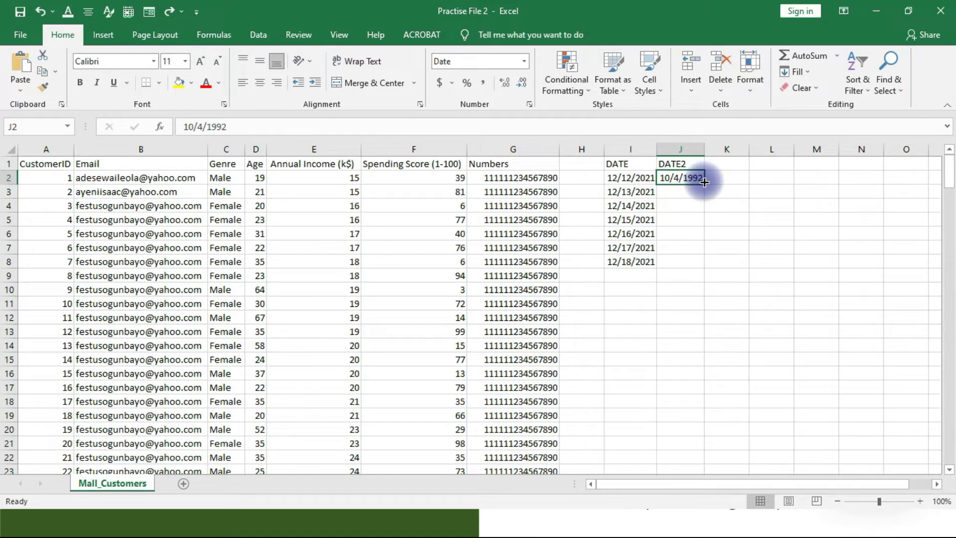
pyautogui.moveTo(708, 182); pyautogui.dragTo(803, 180)
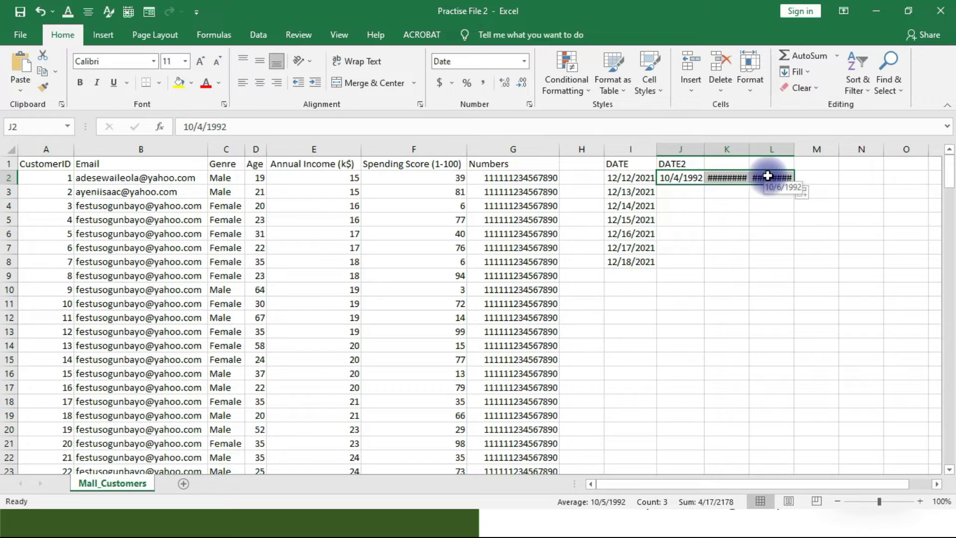
pyautogui.hotkey('ctrl', 'z')
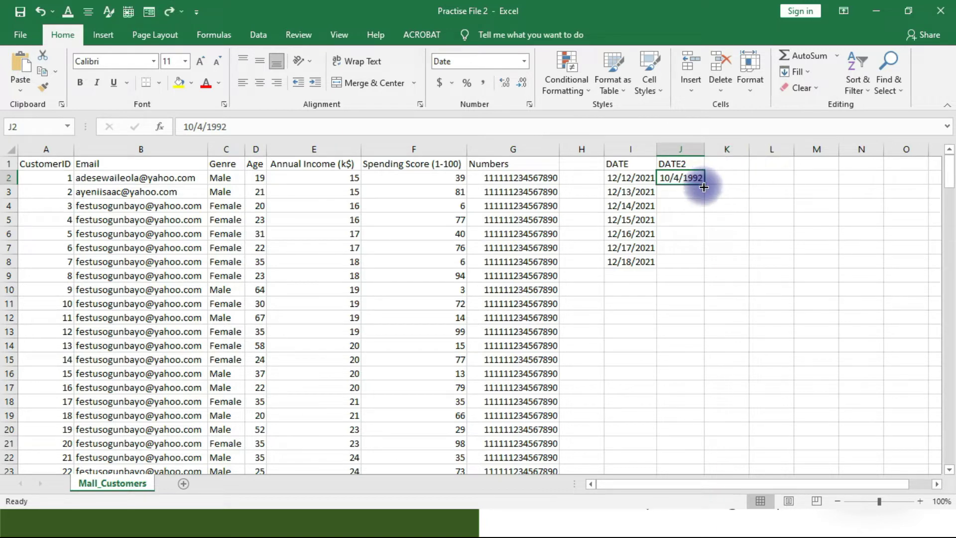
pyautogui.click(798, 72)
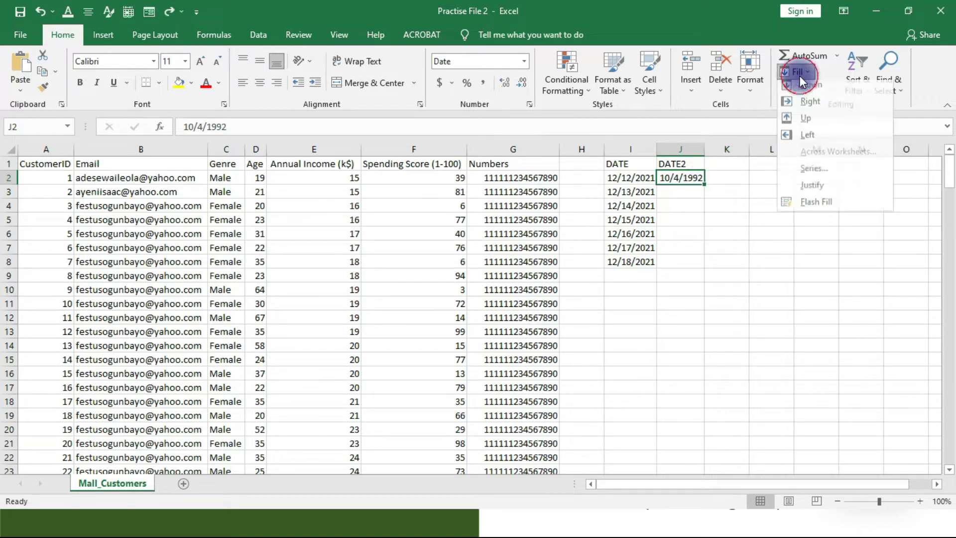
pyautogui.click(818, 171)
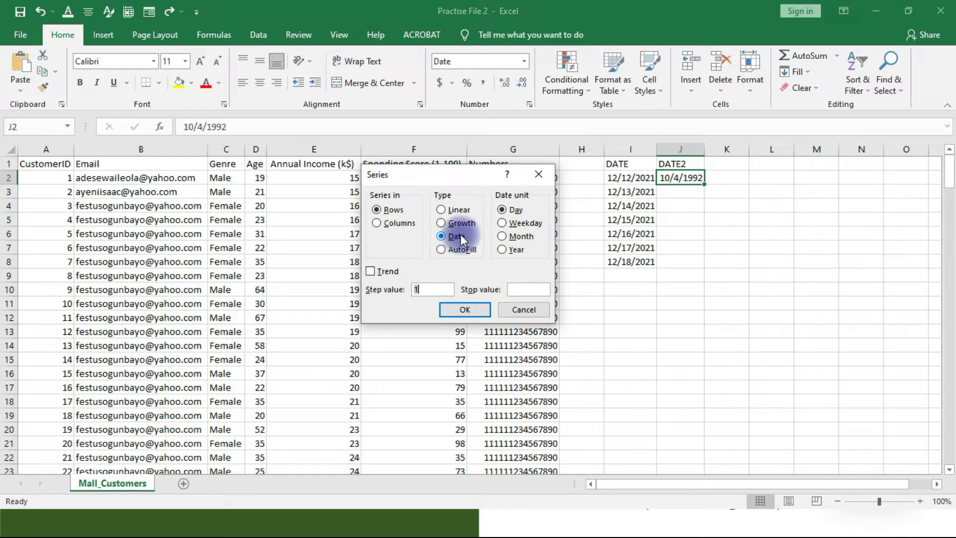
pyautogui.click(416, 291)
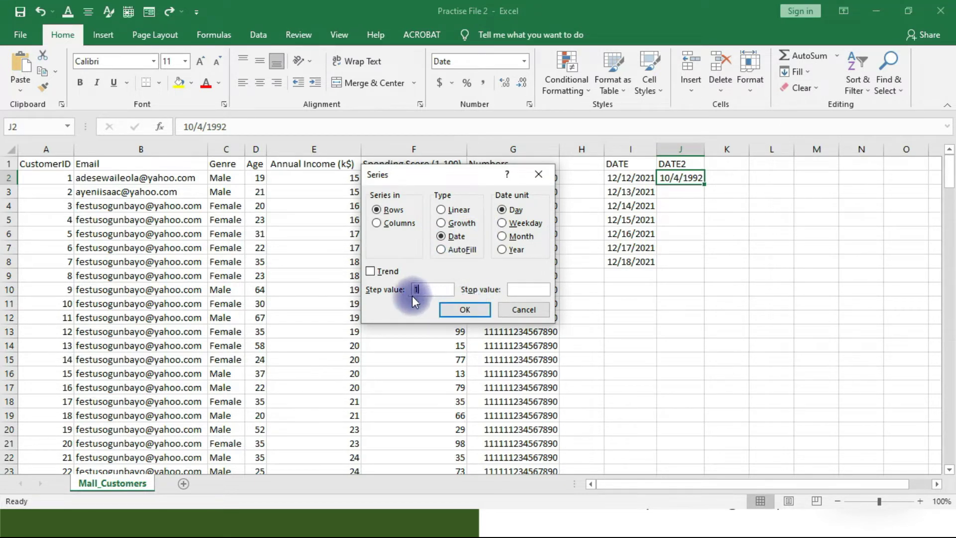
pyautogui.click(463, 308)
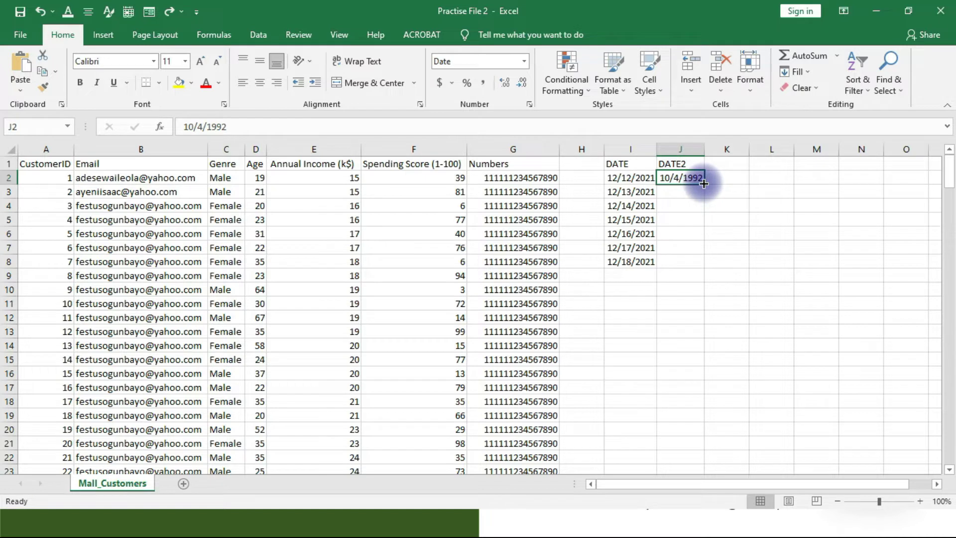
pyautogui.moveTo(699, 182)
pyautogui.mouseDown()
pyautogui.moveTo(674, 180)
pyautogui.moveTo(687, 260)
pyautogui.mouseUp()
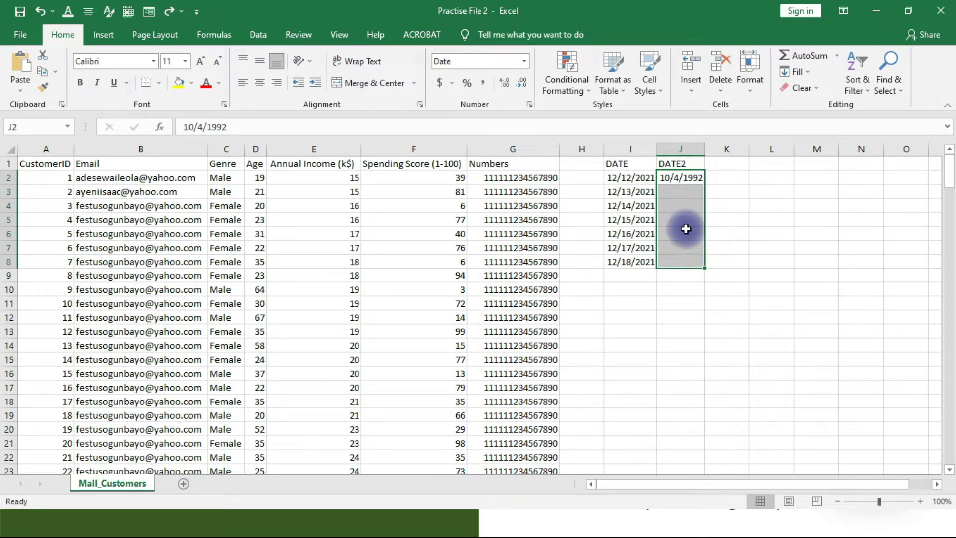
# Fill J2:J8 with a Columns date series by Day, step 1.
pyautogui.click(794, 74)
pyautogui.click(805, 173)
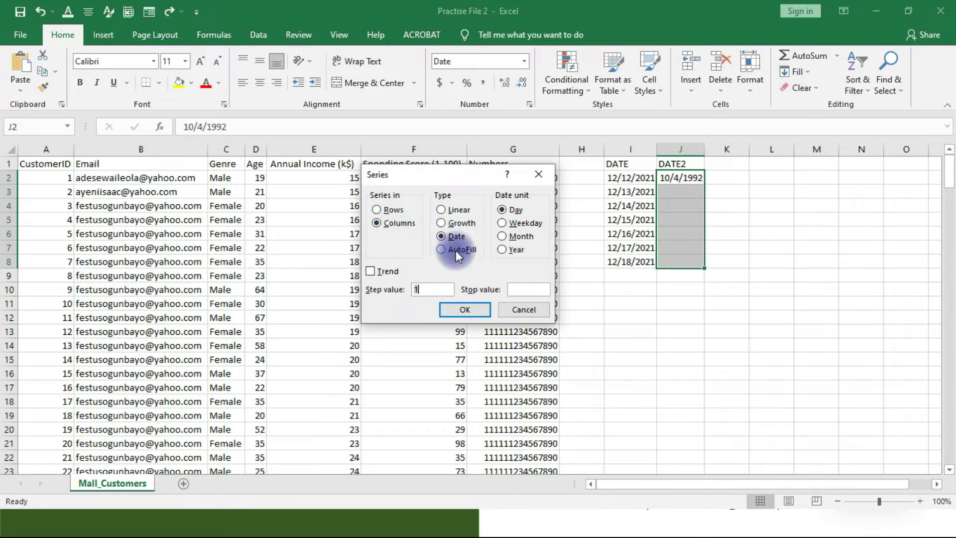
pyautogui.click(474, 313)
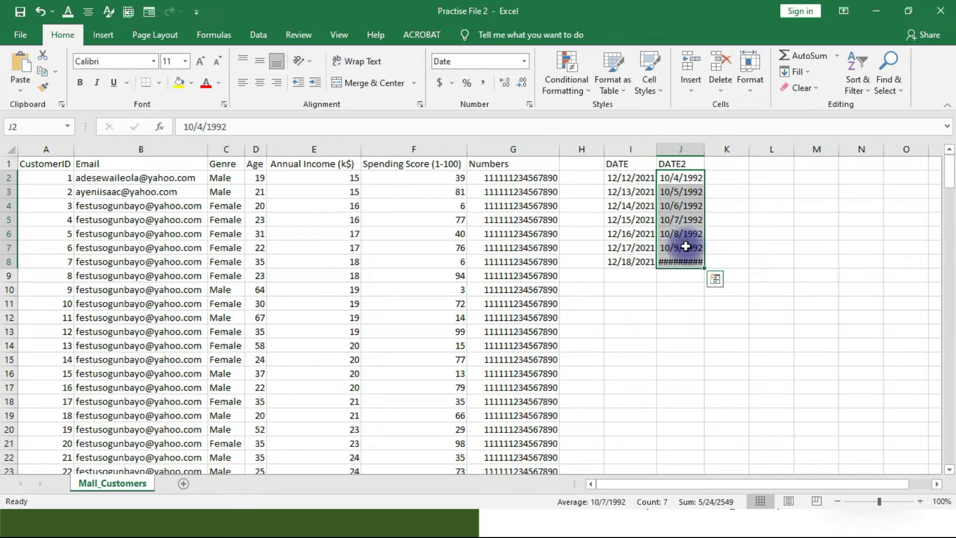
# Select row 2 from the 10/4/1992 date in J2 across to M2.
pyautogui.click(717, 179)
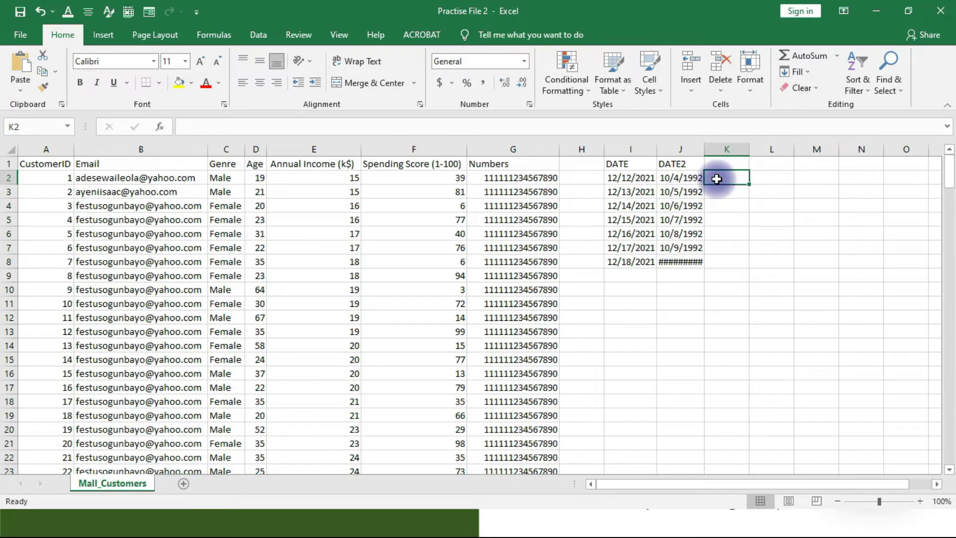
pyautogui.click(673, 180)
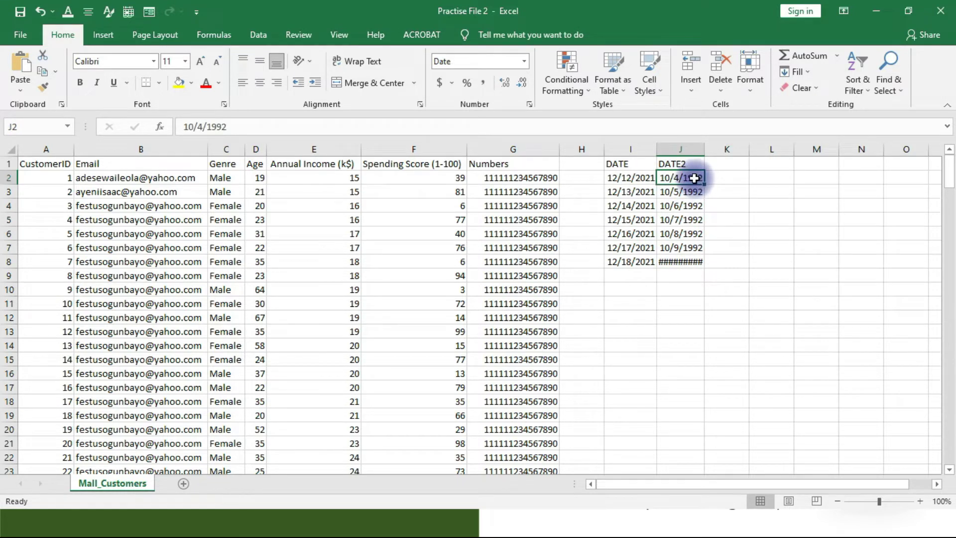
pyautogui.moveTo(694, 178); pyautogui.dragTo(831, 171)
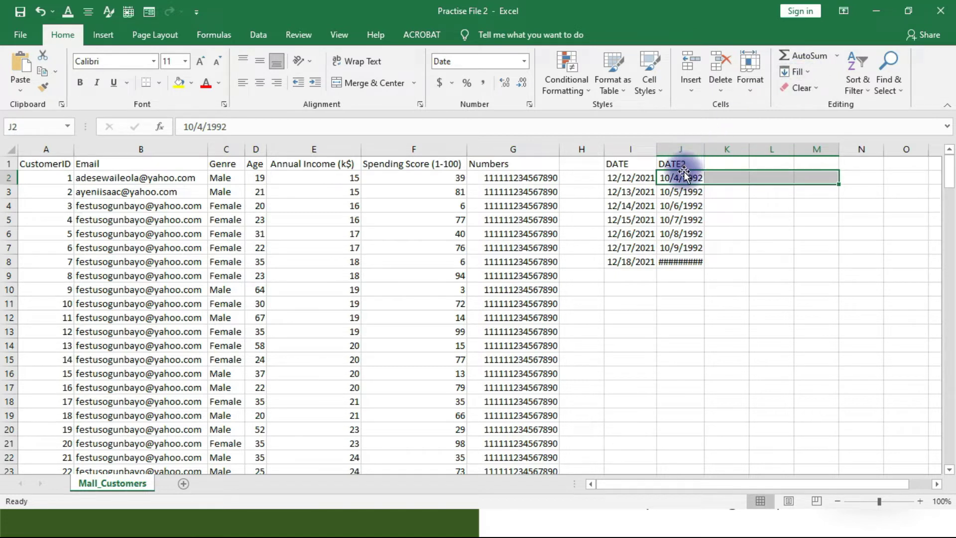
pyautogui.moveTo(683, 175); pyautogui.dragTo(824, 179)
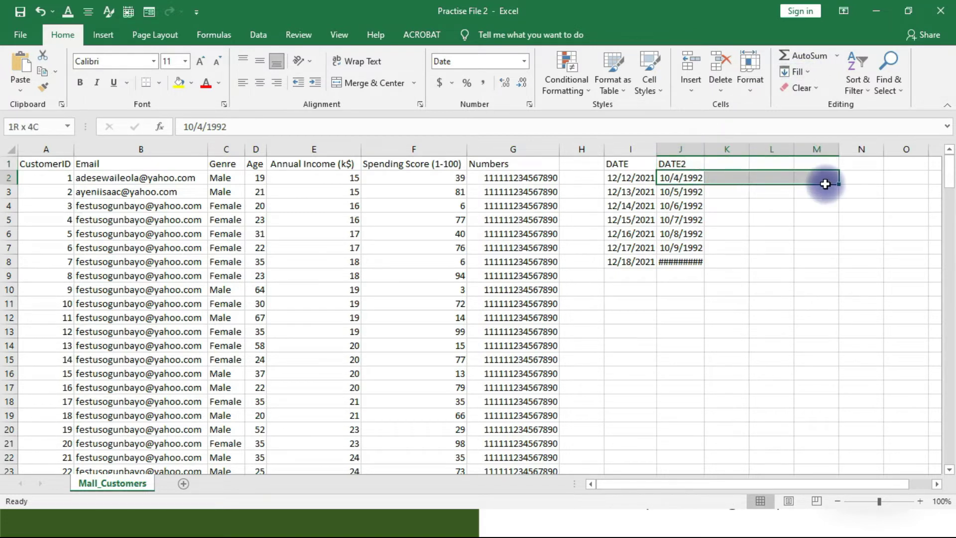
# Fill J2:M2 with an AutoFill series so K2:M2 show 10/5 to 10/7/1992.
pyautogui.click(804, 73)
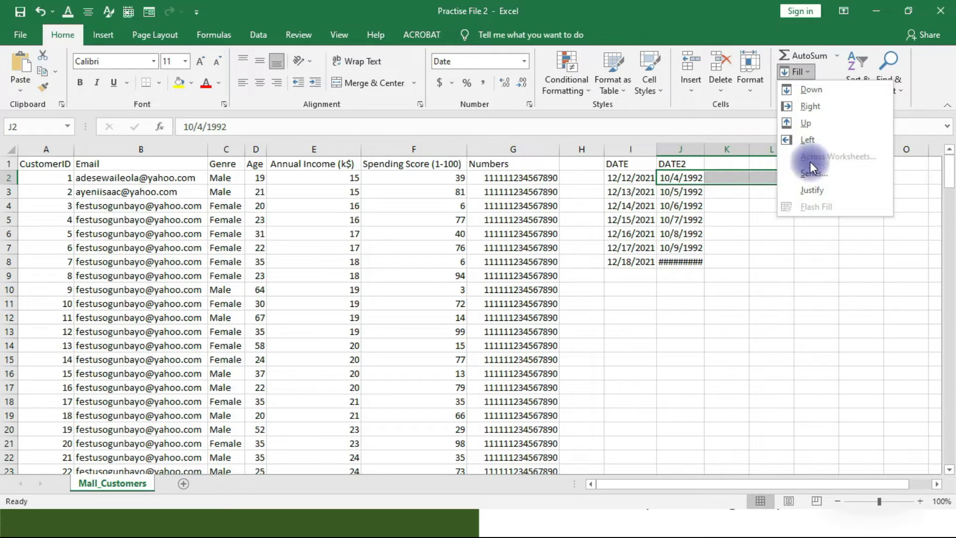
pyautogui.click(810, 174)
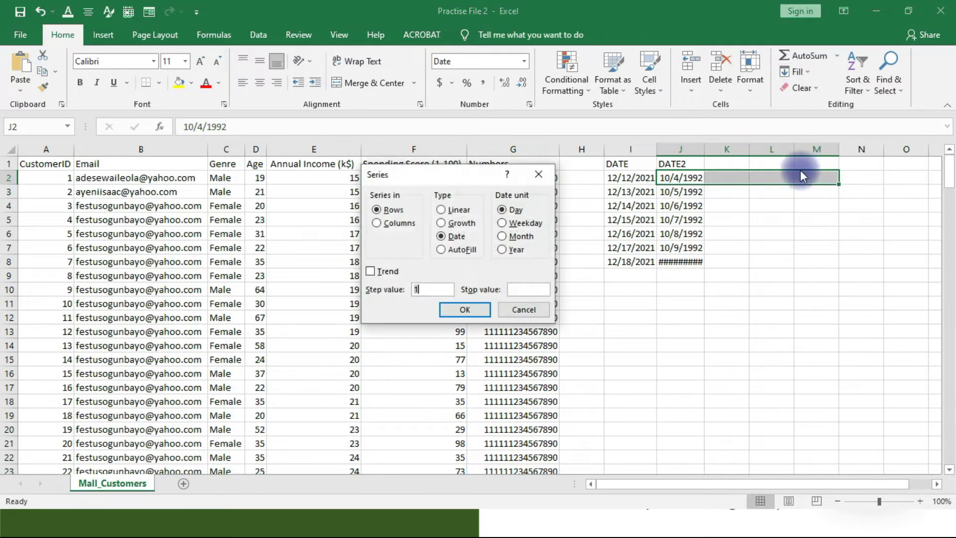
pyautogui.click(440, 250)
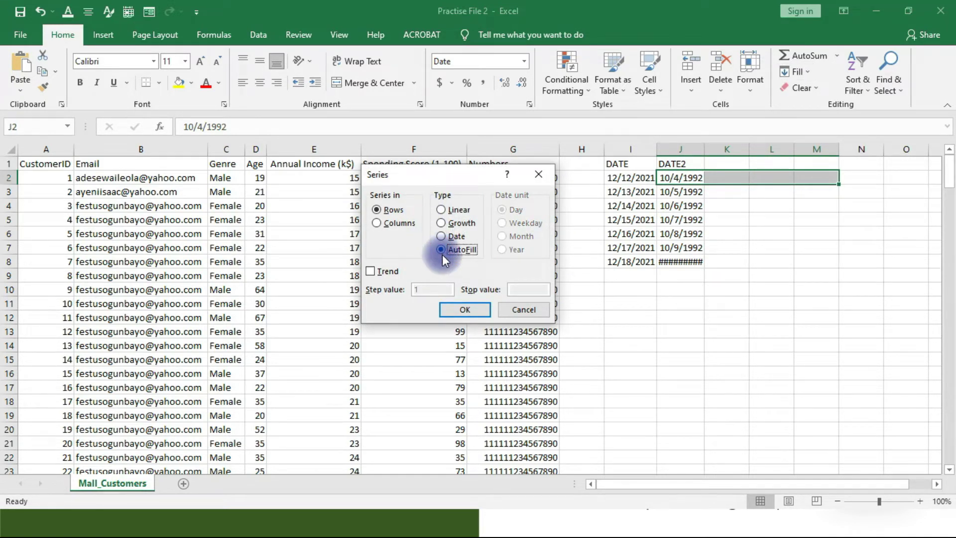
pyautogui.click(463, 307)
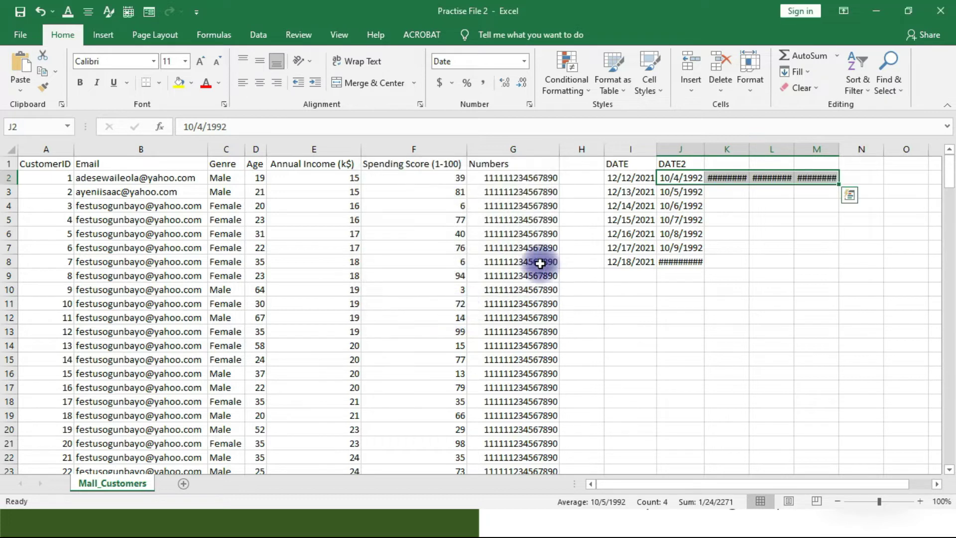
# AutoFit the widths of columns K to M so the dates display fully.
pyautogui.click(751, 93)
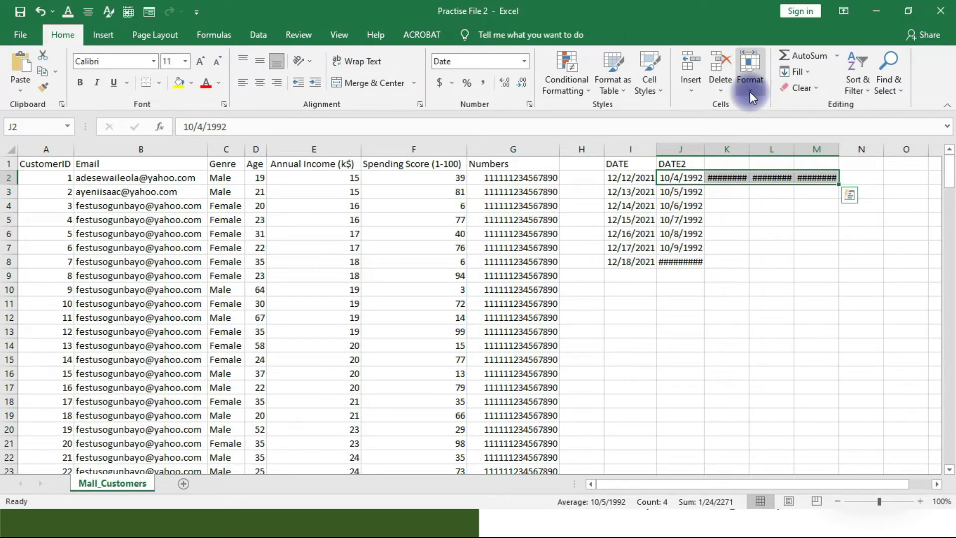
pyautogui.click(777, 175)
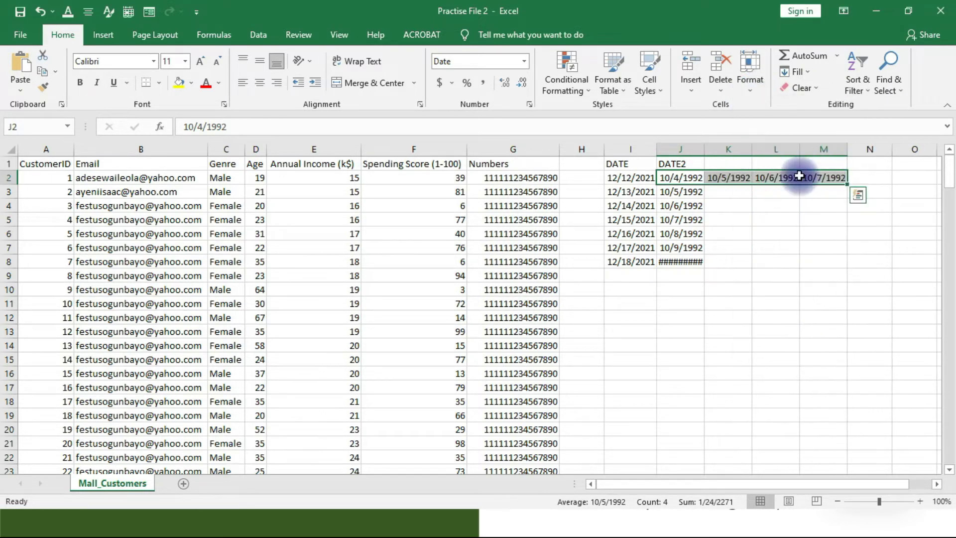
pyautogui.click(728, 219)
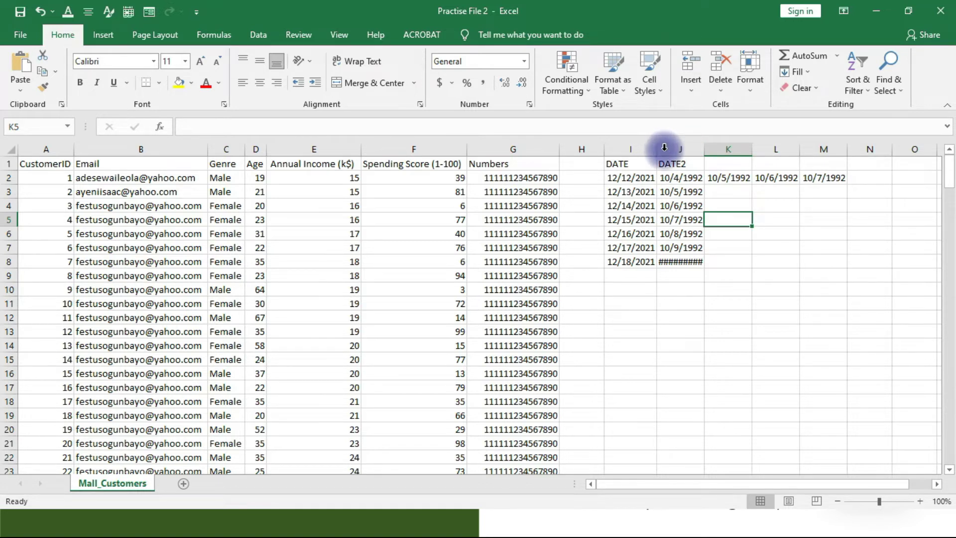
pyautogui.moveTo(673, 164); pyautogui.dragTo(817, 260)
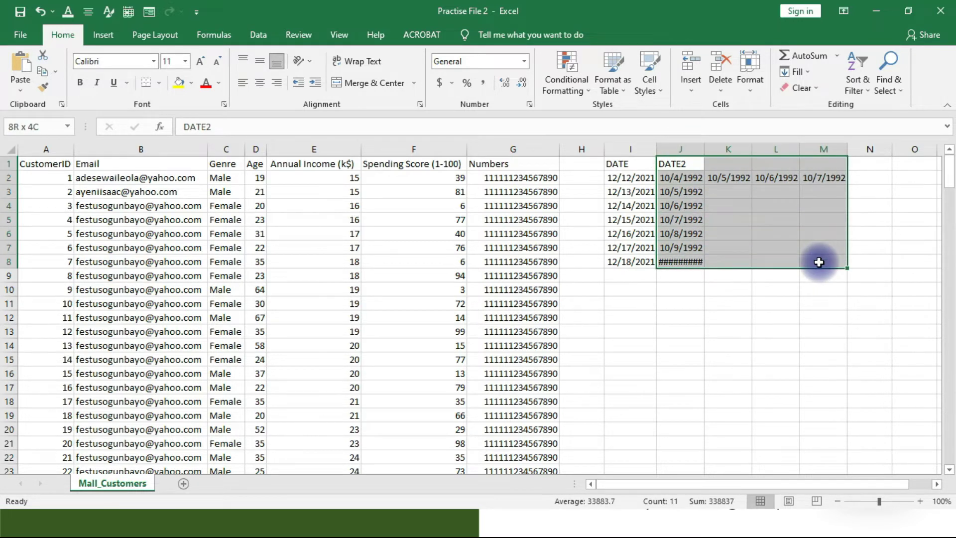
# Apply a yellow fill to J1:M8, then check the DATE cells I1 and I2.
pyautogui.click(182, 85)
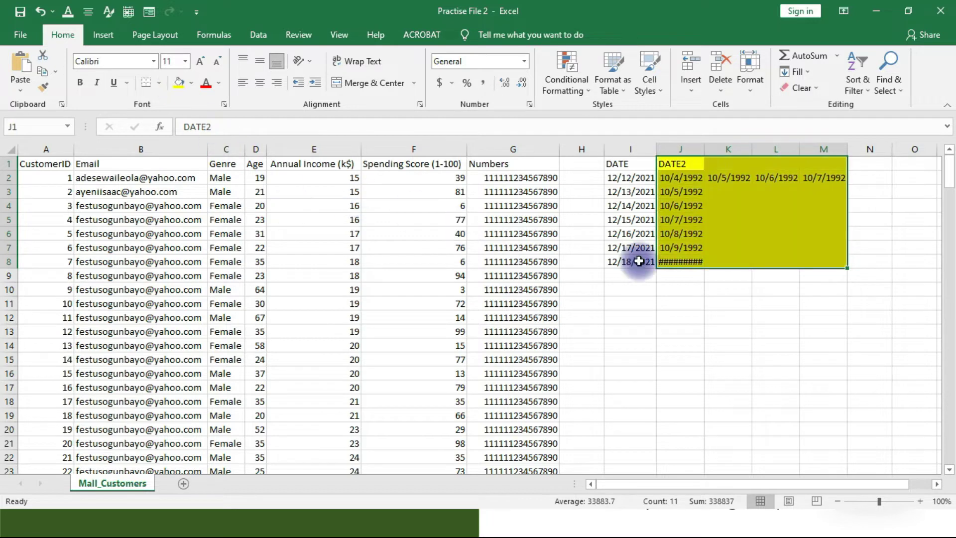
pyautogui.click(876, 343)
pyautogui.click(617, 164)
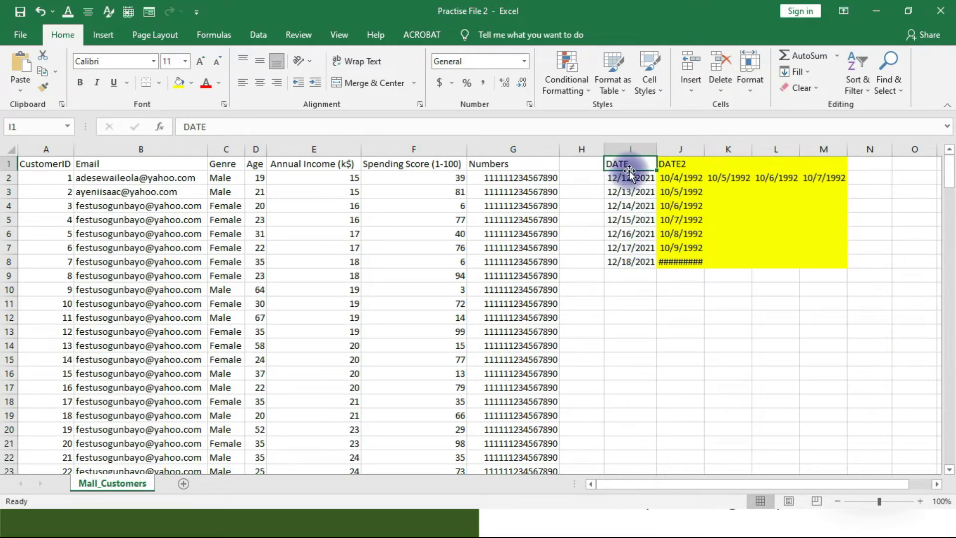
pyautogui.click(616, 177)
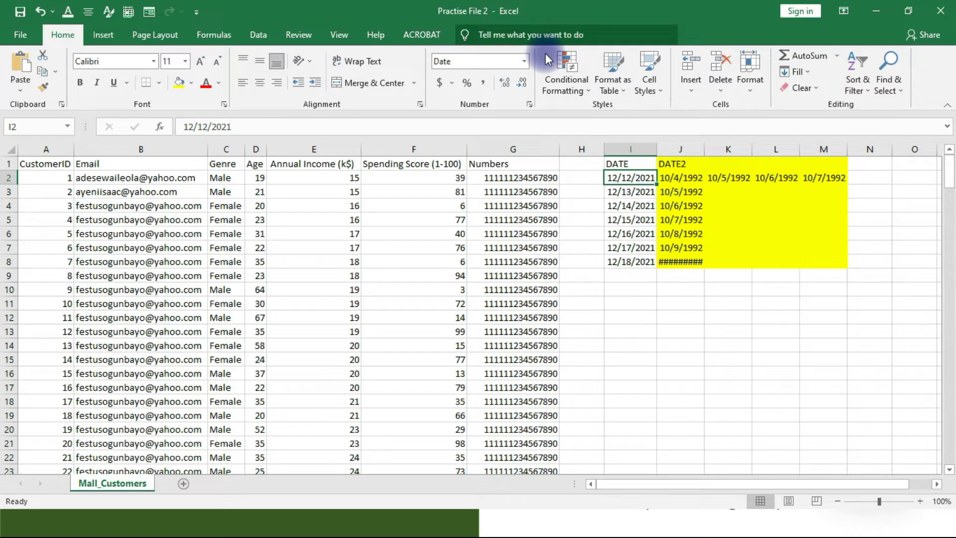
# Undo a stray 2 in J10 and enter the starting value 2 in N14.
pyautogui.click(676, 292)
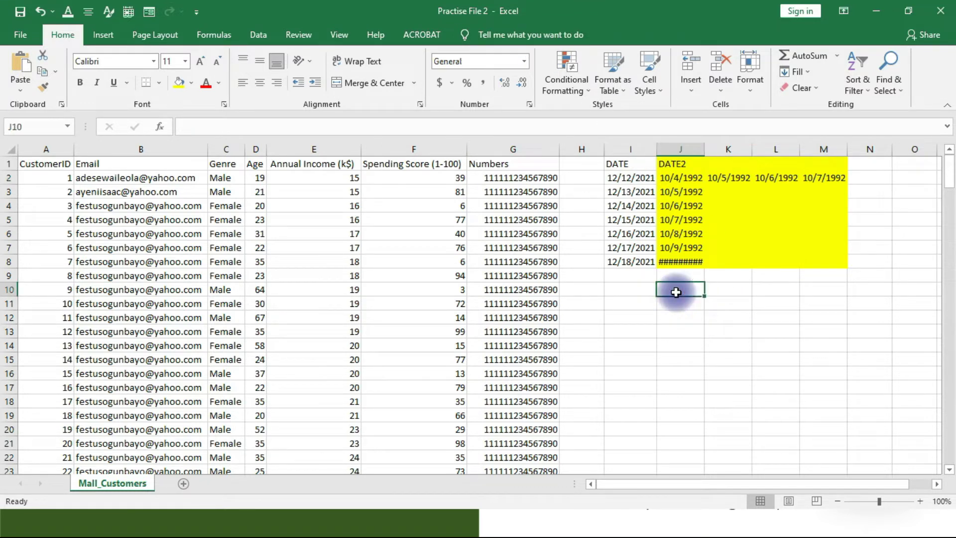
pyautogui.write('2')
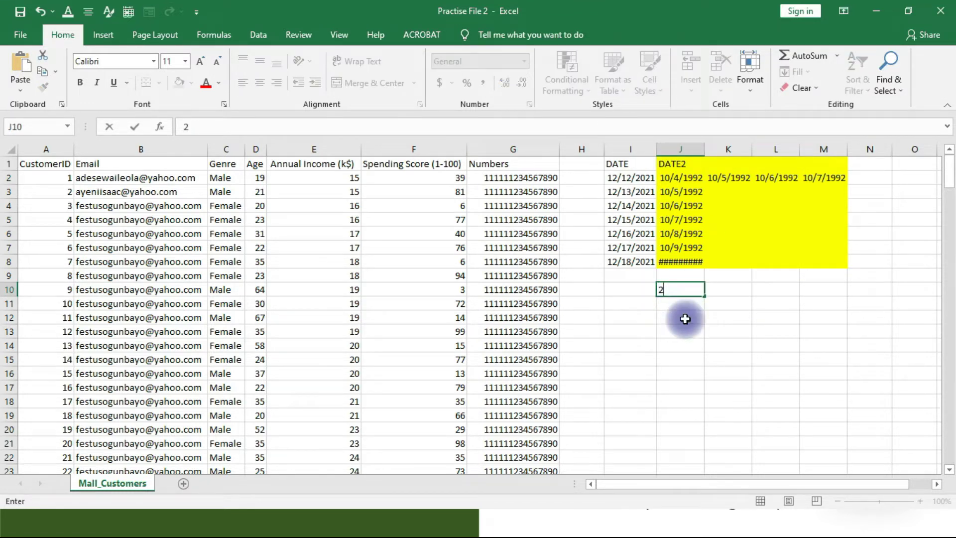
pyautogui.press('Return')
pyautogui.press('Return')
pyautogui.press('Return')
pyautogui.hotkey('ctrl', 'z')
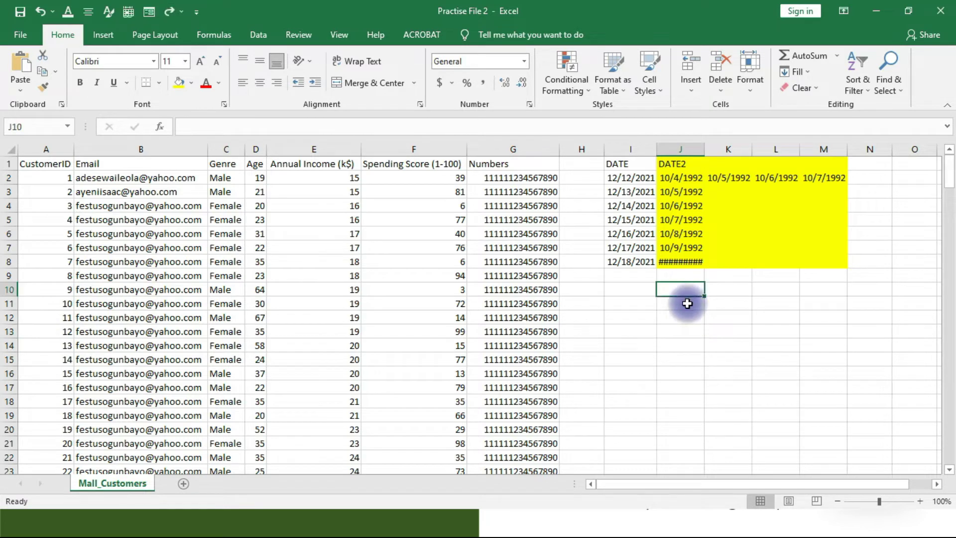
pyautogui.click(860, 343)
pyautogui.write('2')
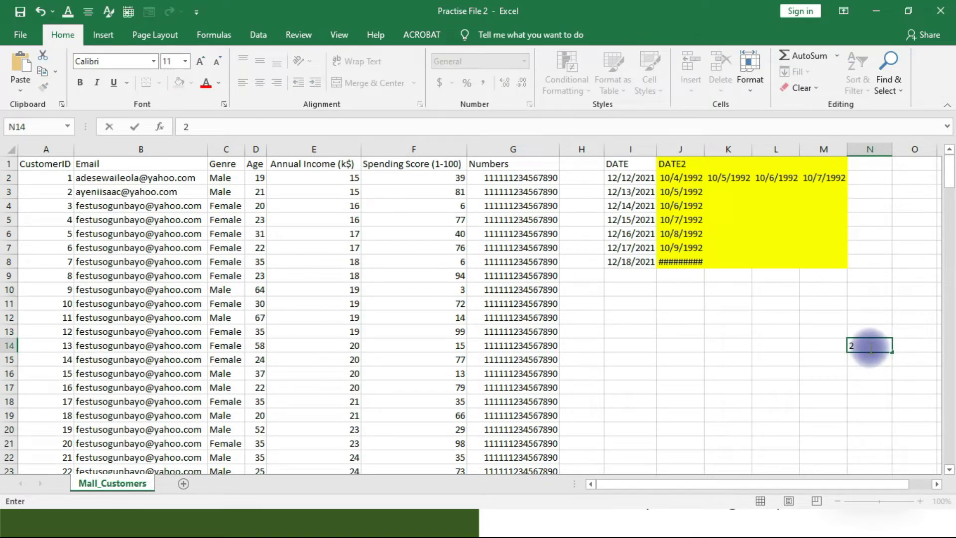
pyautogui.click(864, 374)
# Undo copying the 2 down to N18, then select N14:N24 for the series.
pyautogui.moveTo(864, 352); pyautogui.dragTo(849, 455)
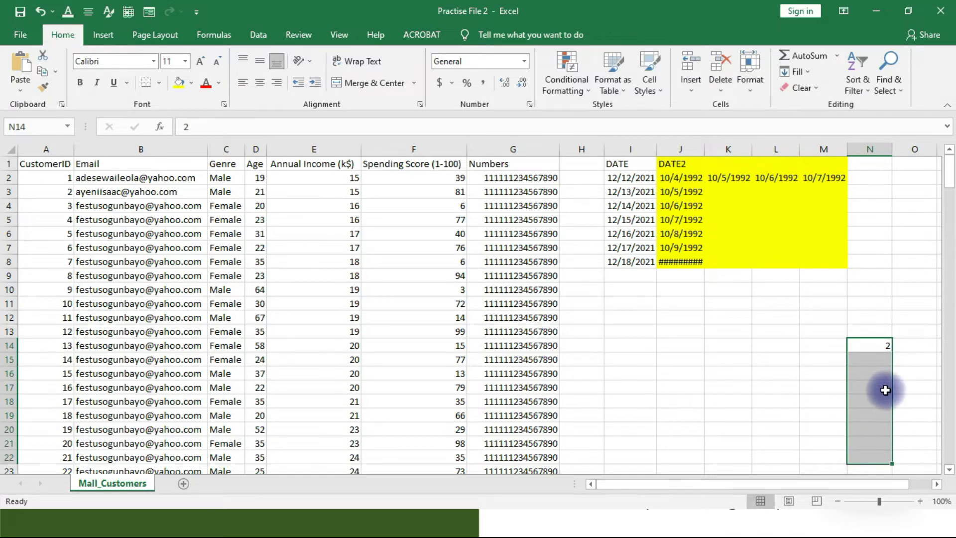
pyautogui.scroll(-2, 881, 395)
pyautogui.click(867, 275)
pyautogui.click(864, 256)
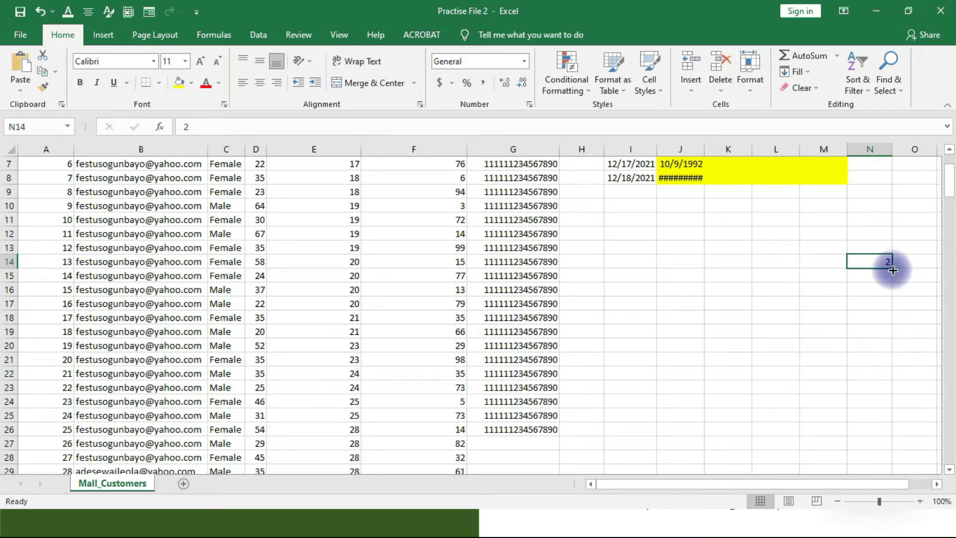
pyautogui.moveTo(892, 270); pyautogui.dragTo(894, 321)
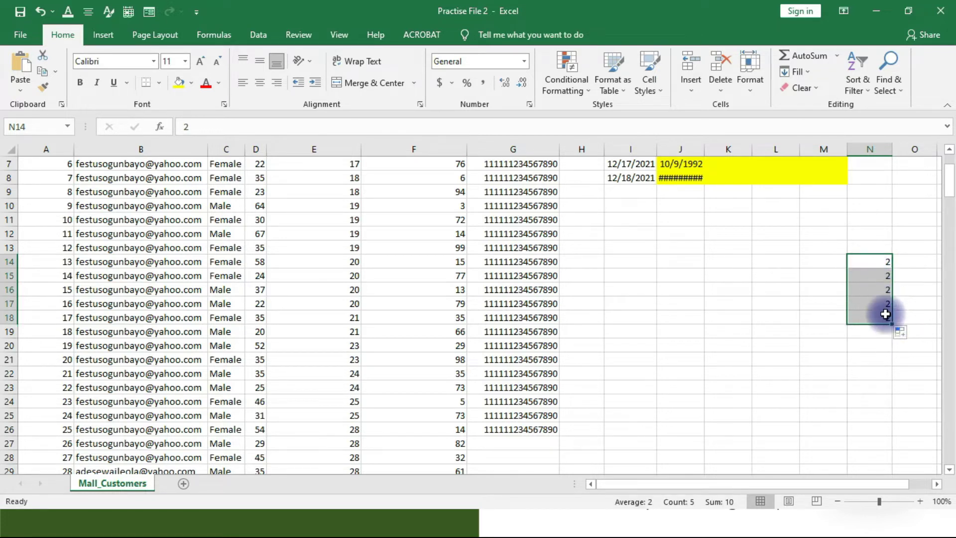
pyautogui.hotkey('ctrl', 'z')
pyautogui.click(869, 260)
pyautogui.moveTo(870, 259); pyautogui.dragTo(878, 400)
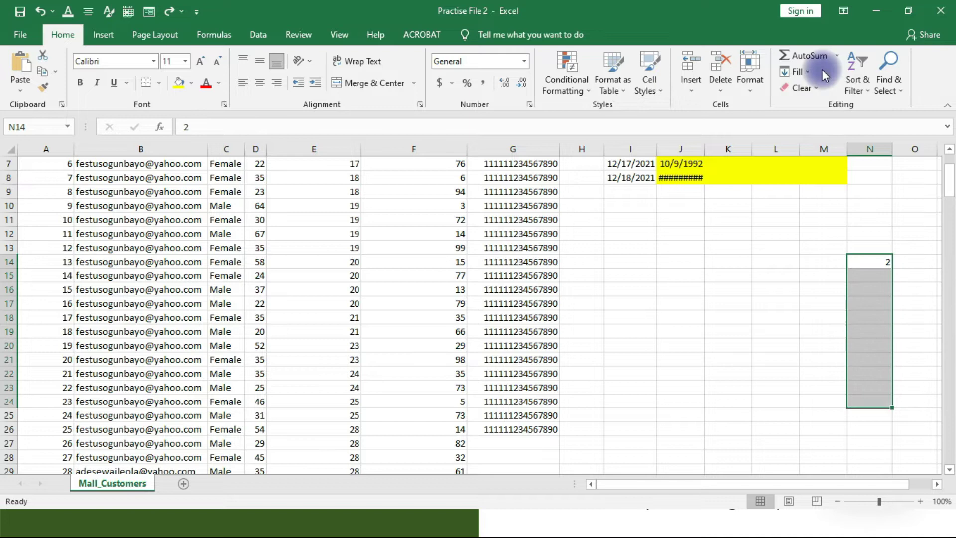
pyautogui.click(802, 73)
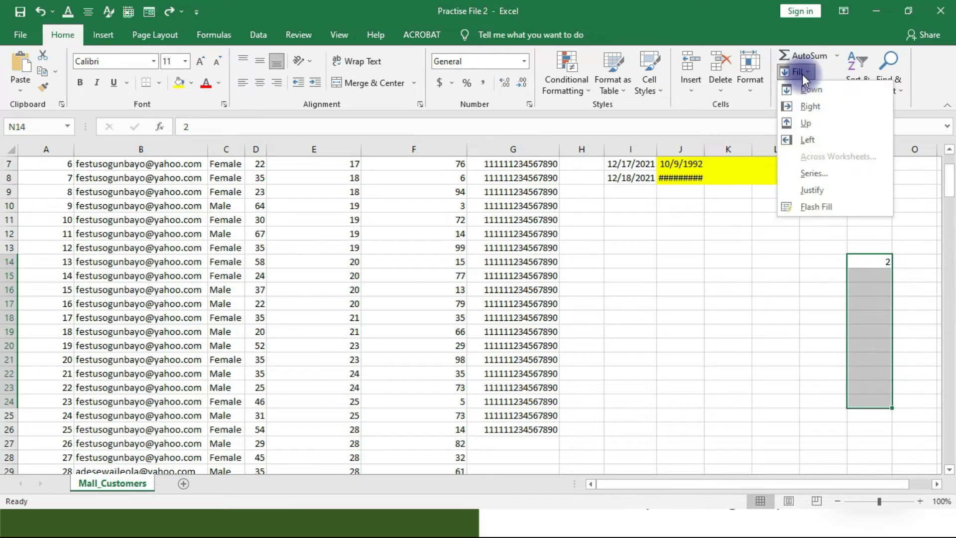
# Fill N14:N24 with a linear column series of step 4, from 2 up to 42.
pyautogui.click(823, 174)
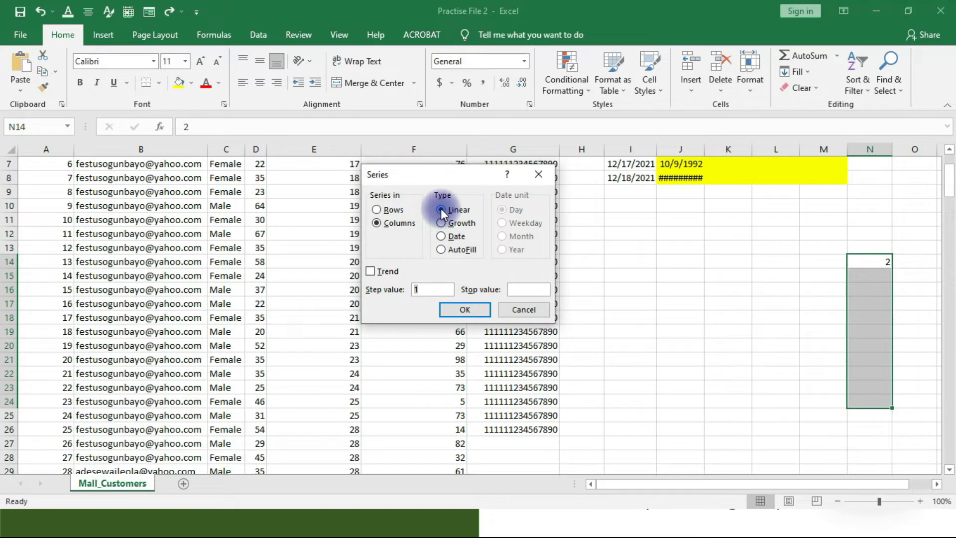
pyautogui.doubleClick(426, 290)
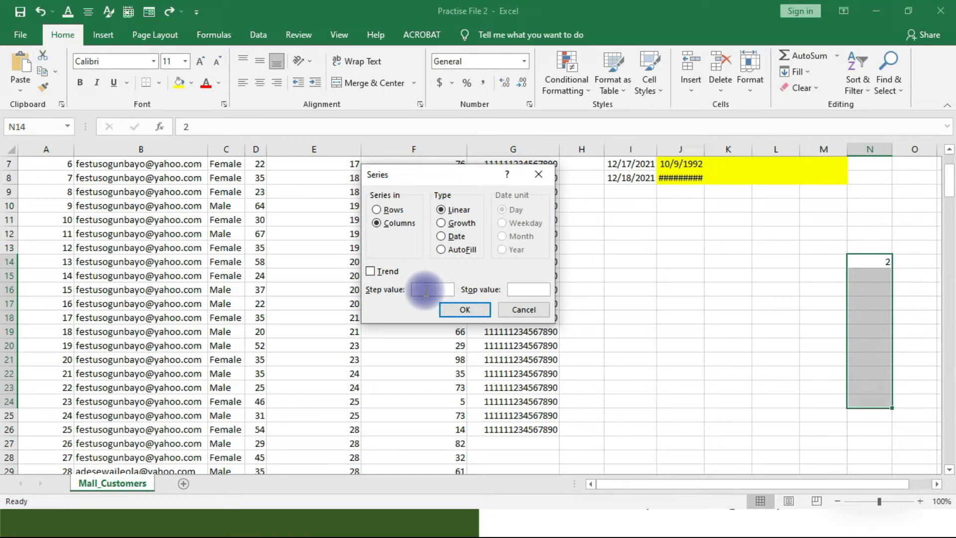
pyautogui.write('4')
pyautogui.click(464, 310)
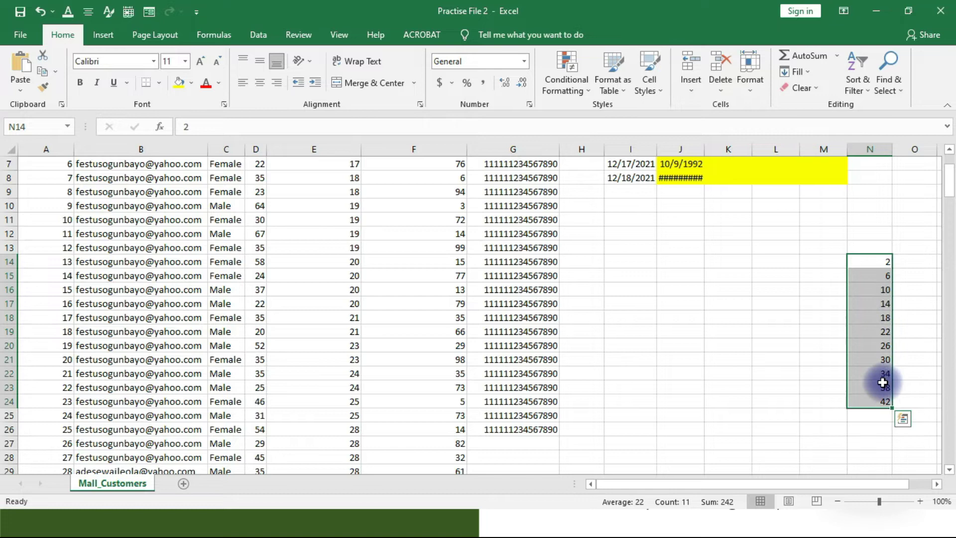
pyautogui.scroll(2, 846, 322)
pyautogui.scroll(-2, 843, 323)
pyautogui.scroll(2, 844, 323)
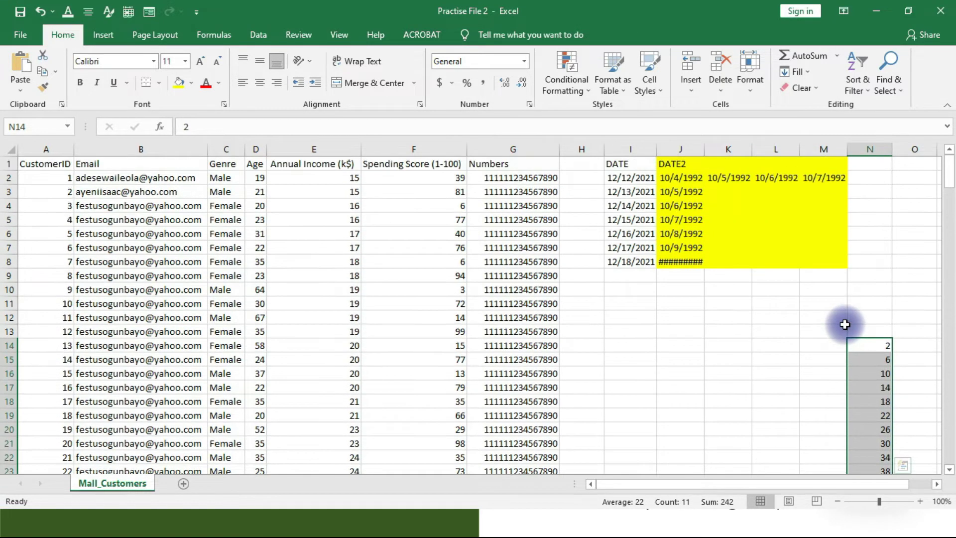
pyautogui.scroll(-2, 845, 324)
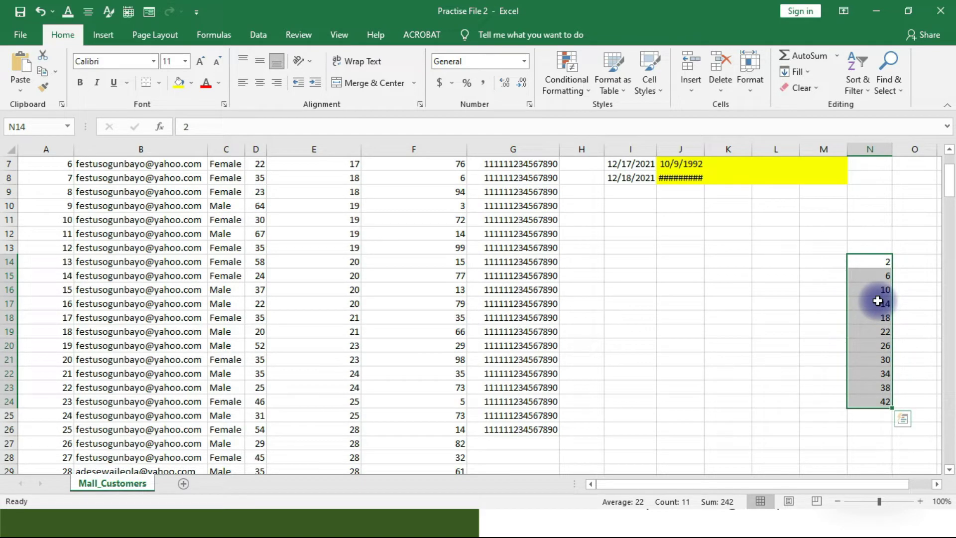
pyautogui.scroll(2, 871, 300)
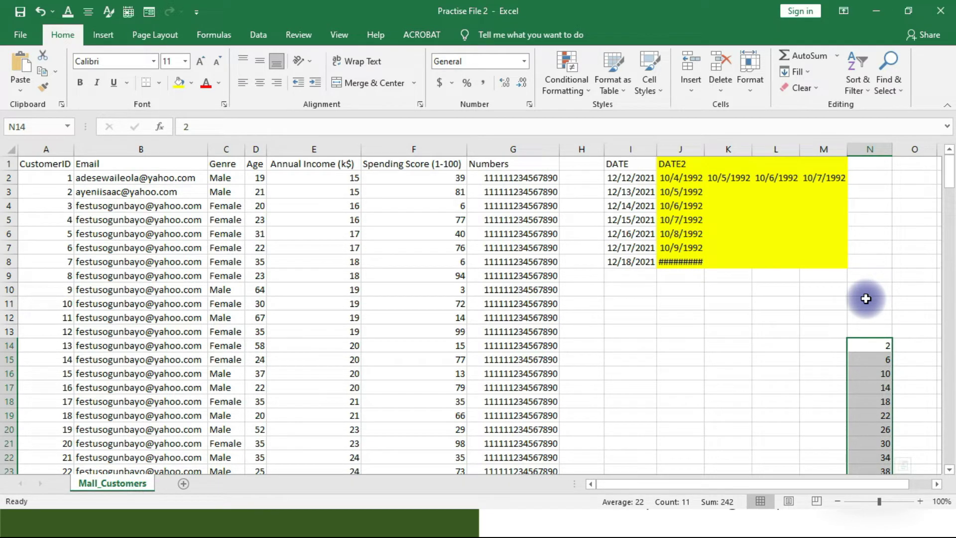
# Extend the DATE column from I8 down to I14, adding 12/19/2021 through 12/24/2021.
pyautogui.click(662, 287)
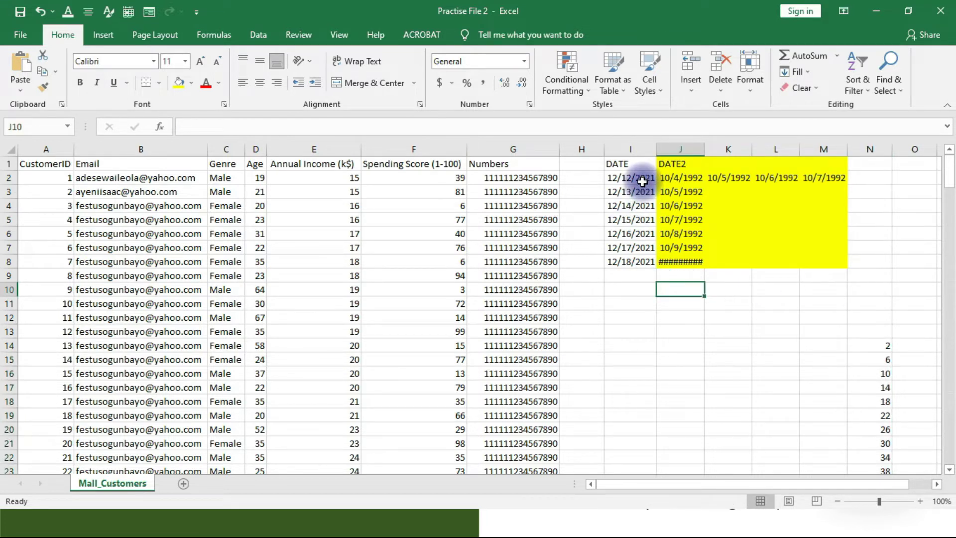
pyautogui.scroll(-1, 824, 253)
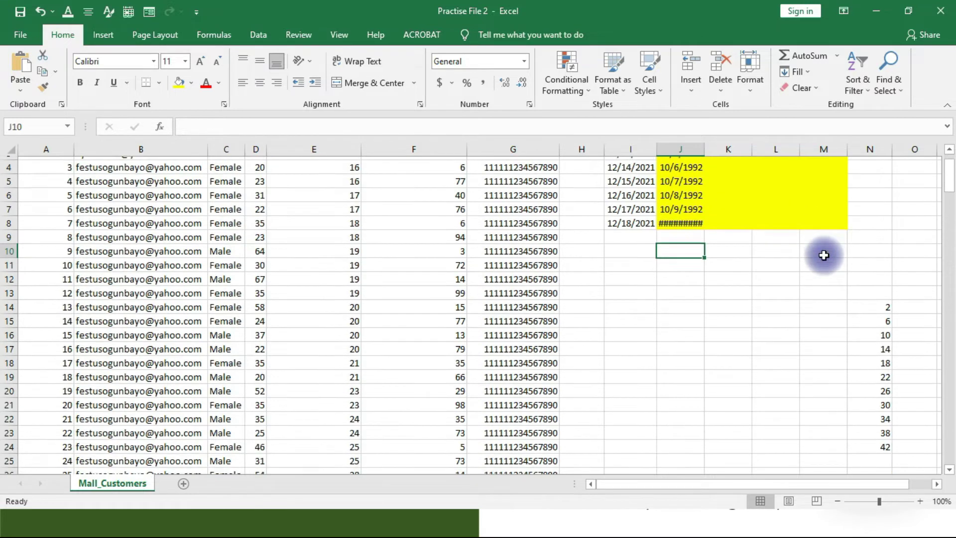
pyautogui.scroll(1, 821, 252)
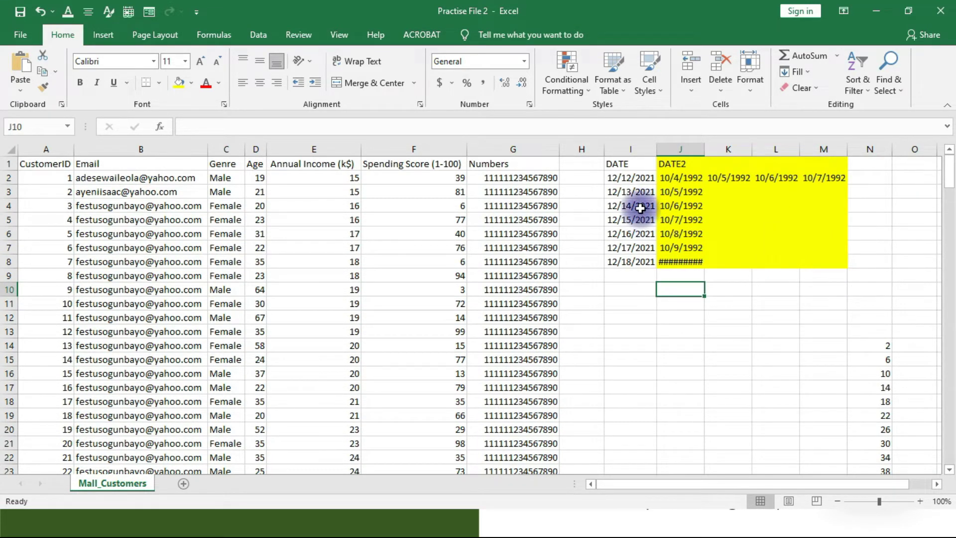
pyautogui.click(636, 178)
pyautogui.click(637, 220)
pyautogui.click(641, 263)
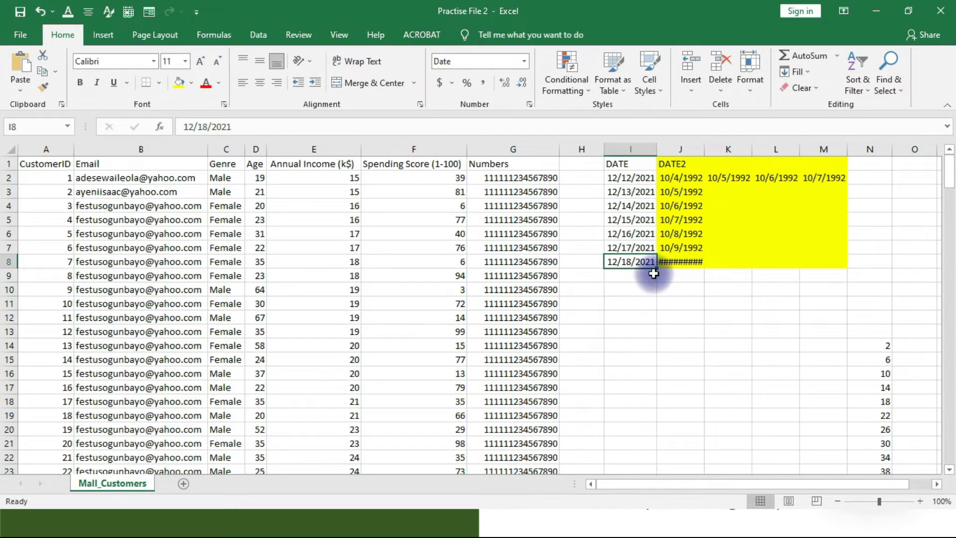
pyautogui.moveTo(655, 271); pyautogui.dragTo(656, 348)
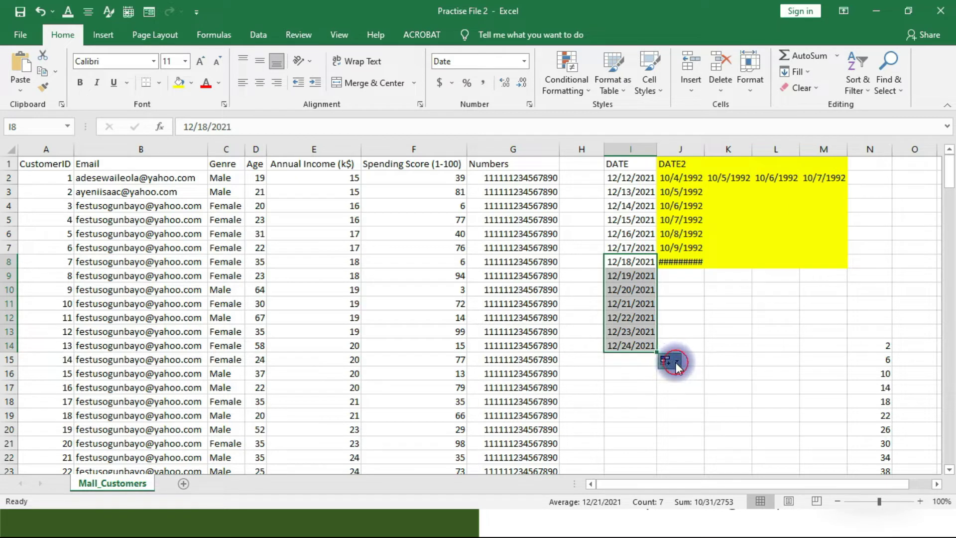
# Try Fill Years and Fill Days, then switch I9:I14 to Copy Cells so each shows 12/18/2021.
pyautogui.click(675, 363)
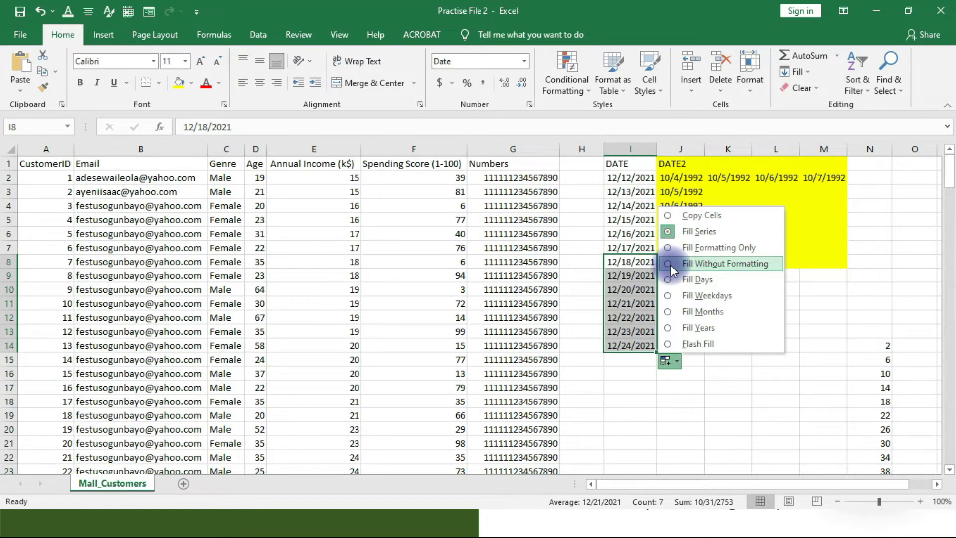
pyautogui.click(668, 327)
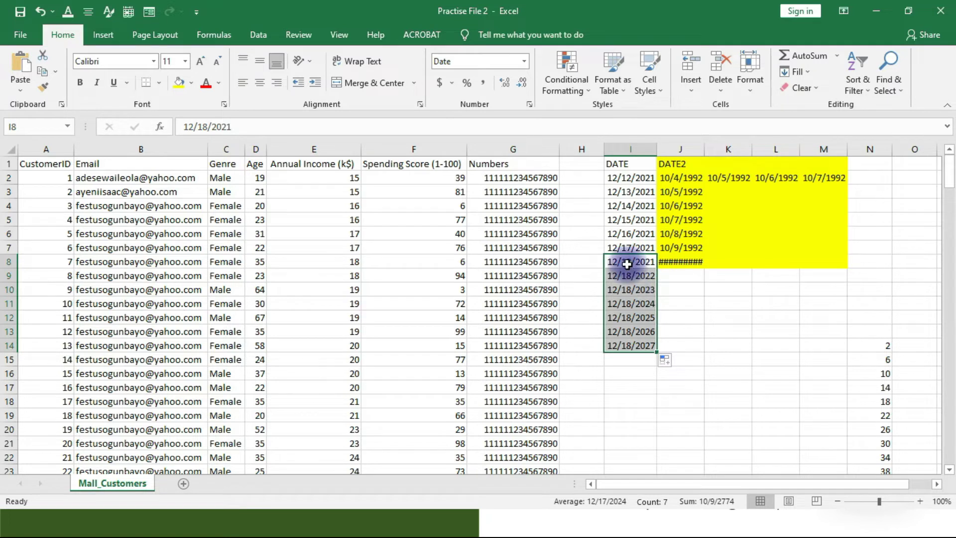
pyautogui.click(667, 360)
pyautogui.click(696, 280)
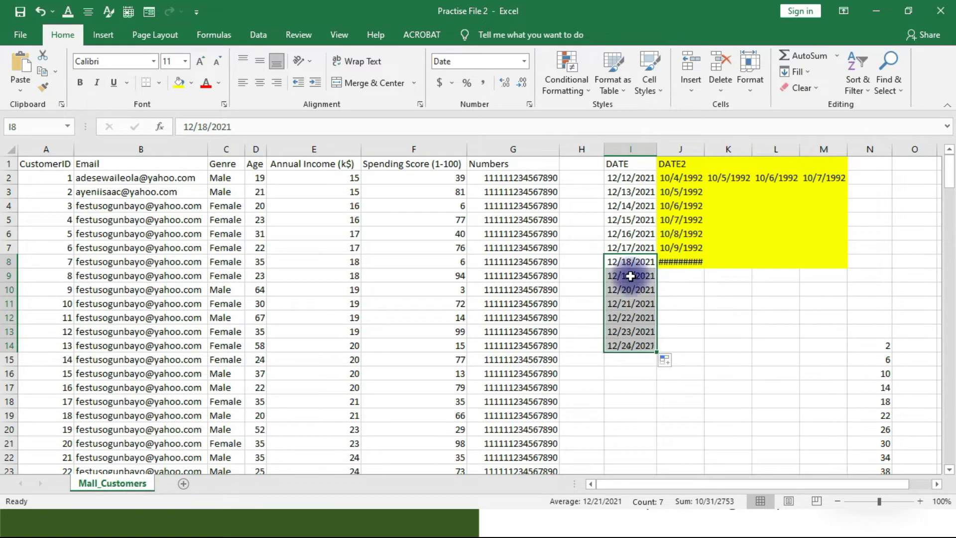
pyautogui.click(667, 361)
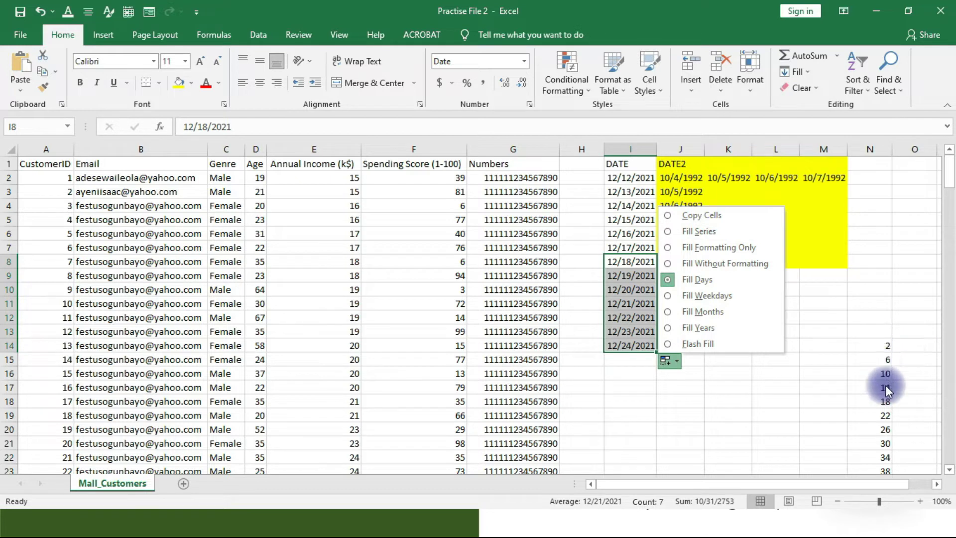
pyautogui.click(669, 218)
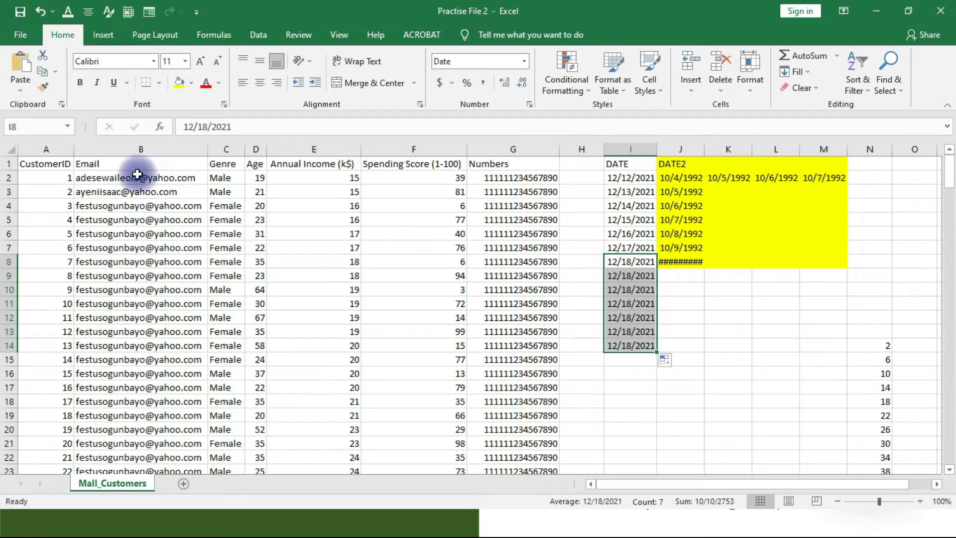
pyautogui.click(119, 178)
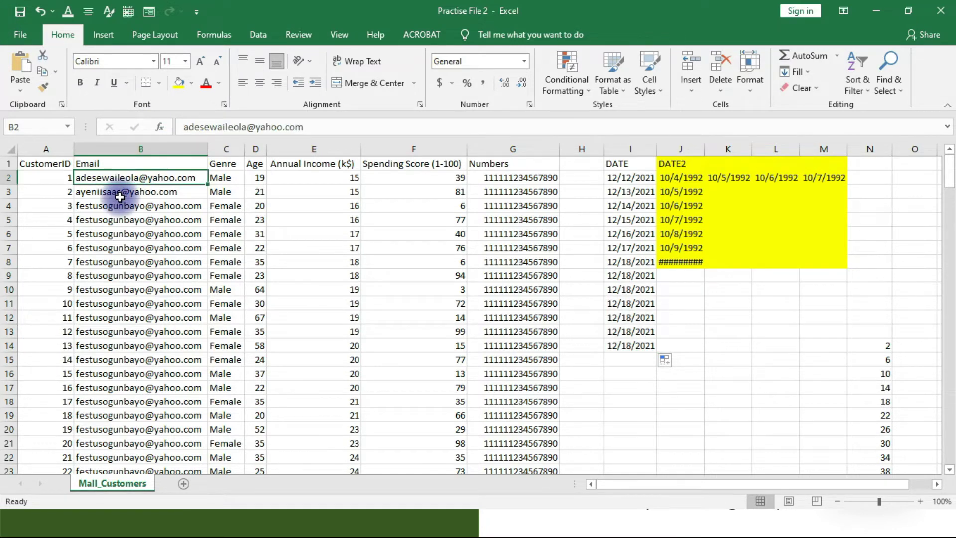
# Select the whole Email column B and launch Text to Columns from the Data tab.
pyautogui.click(116, 194)
pyautogui.click(128, 219)
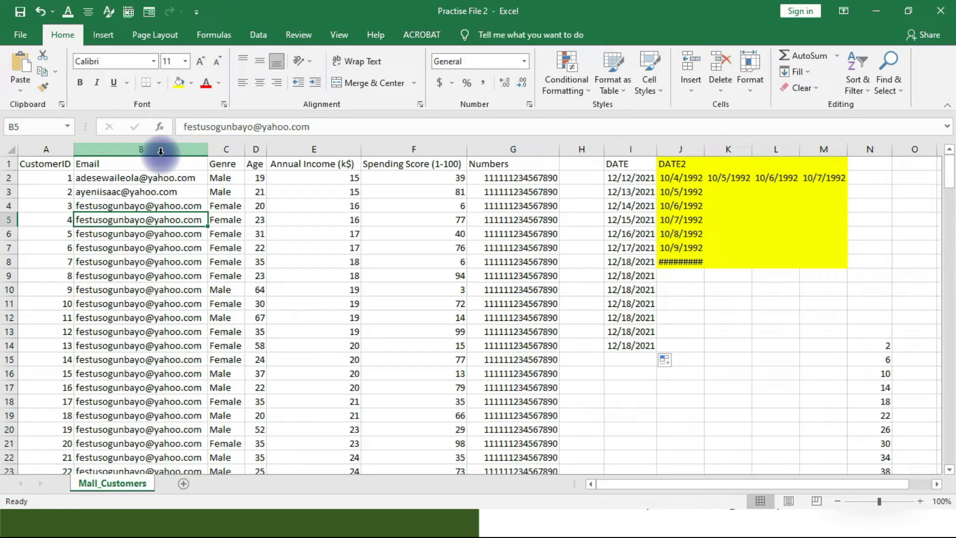
pyautogui.click(145, 178)
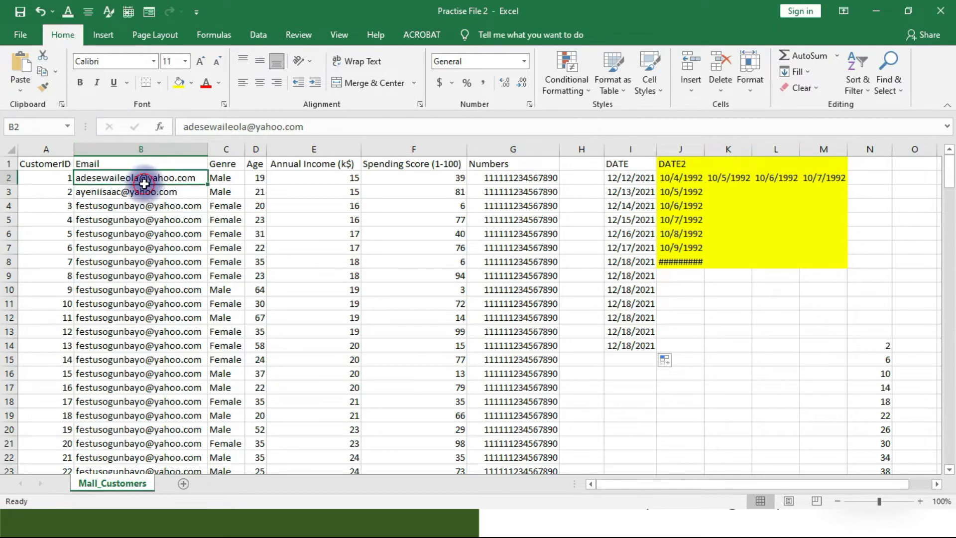
pyautogui.click(128, 147)
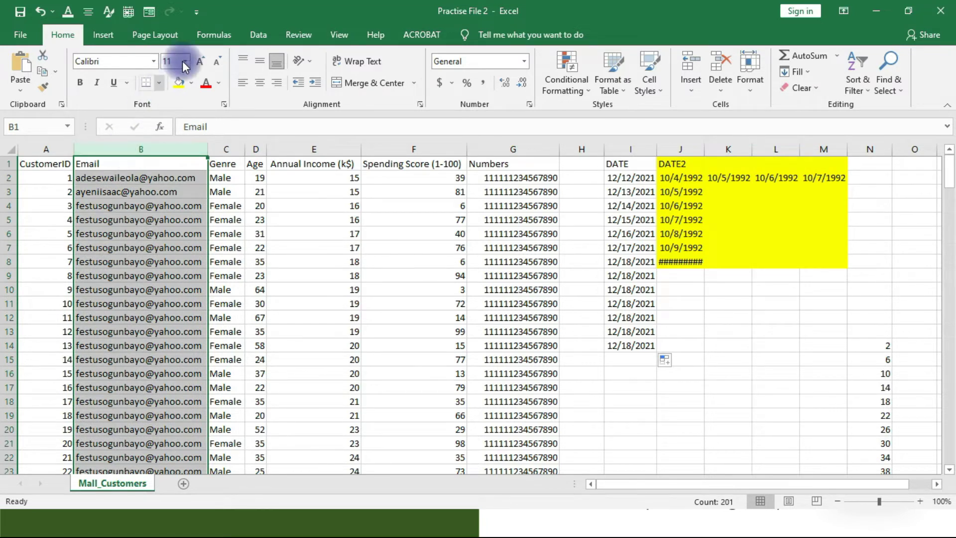
pyautogui.click(258, 35)
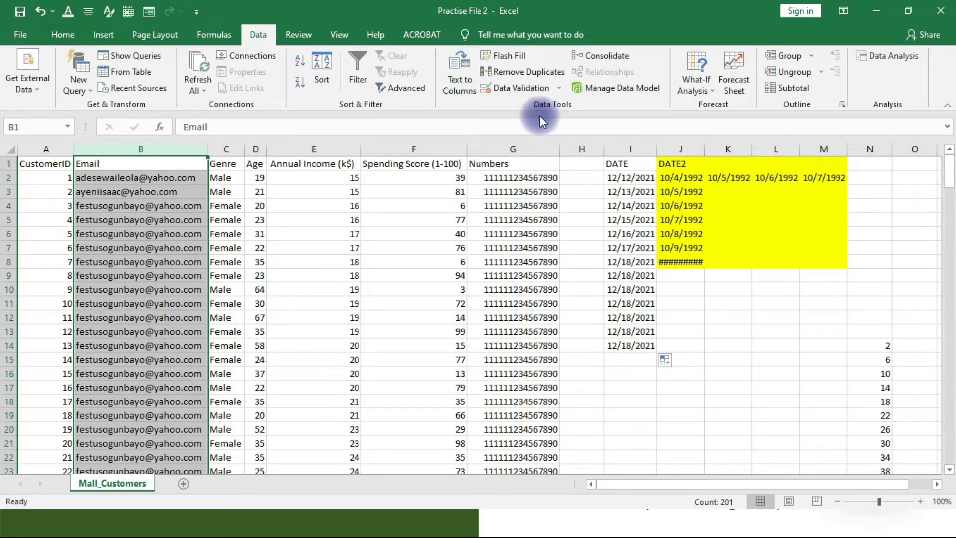
pyautogui.click(454, 77)
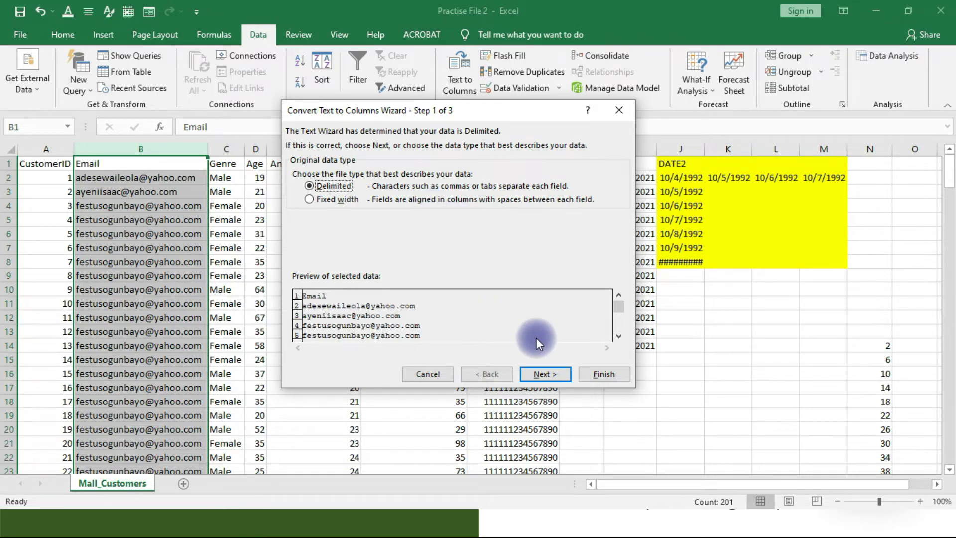
# Split column B on the '@' delimiter, letting yahoo.com overwrite column C.
pyautogui.click(549, 373)
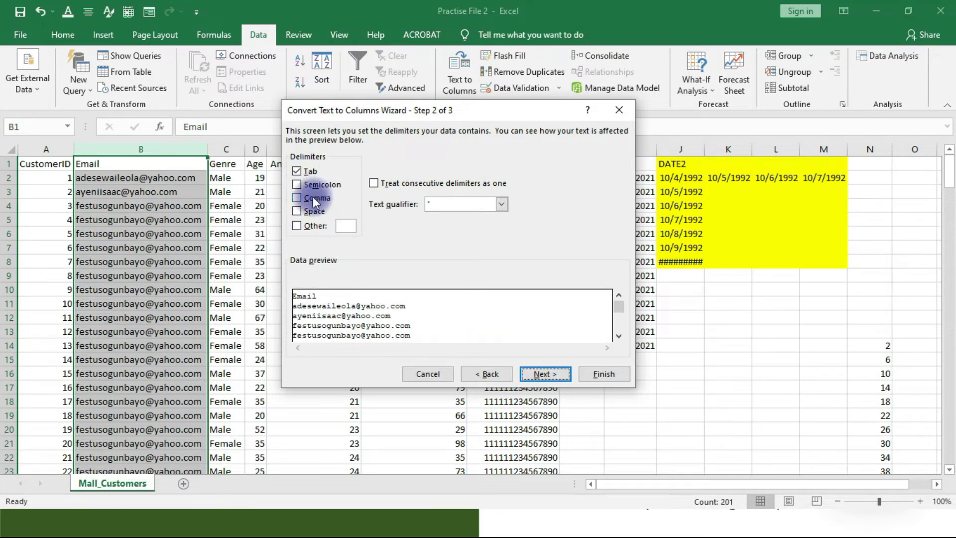
pyautogui.click(298, 225)
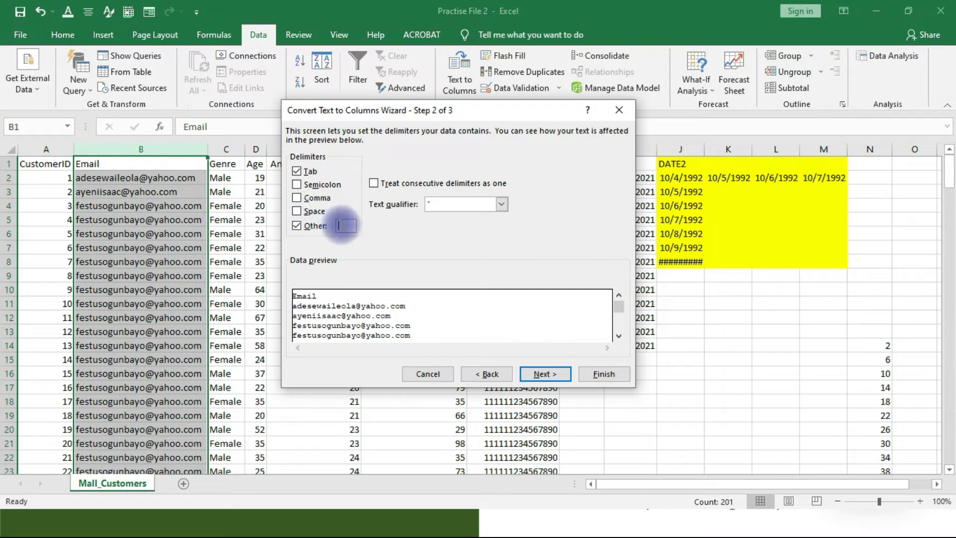
pyautogui.write('@')
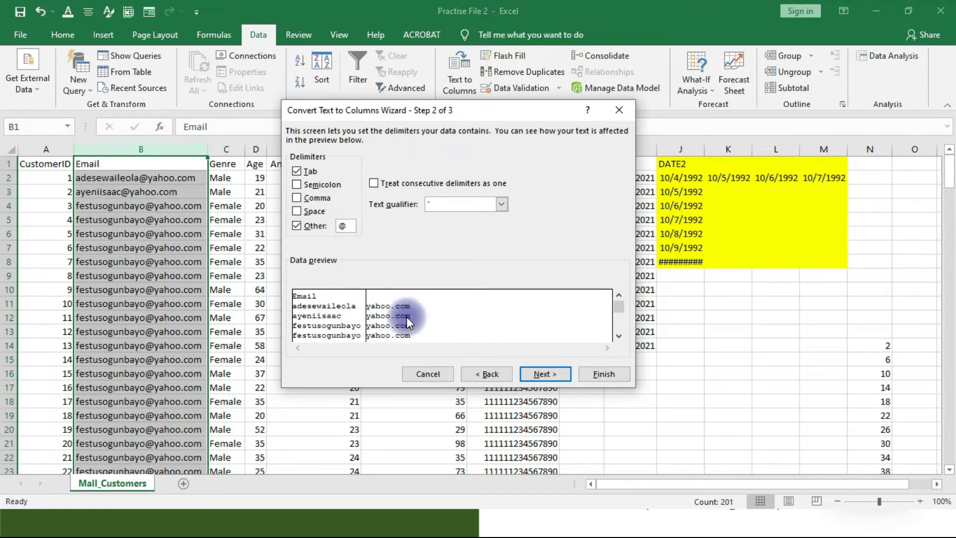
pyautogui.click(550, 372)
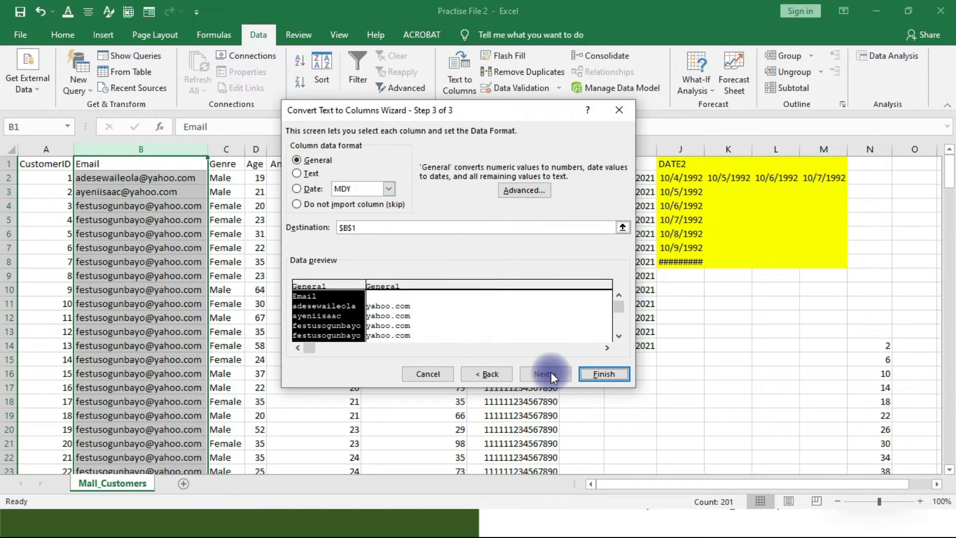
pyautogui.click(605, 374)
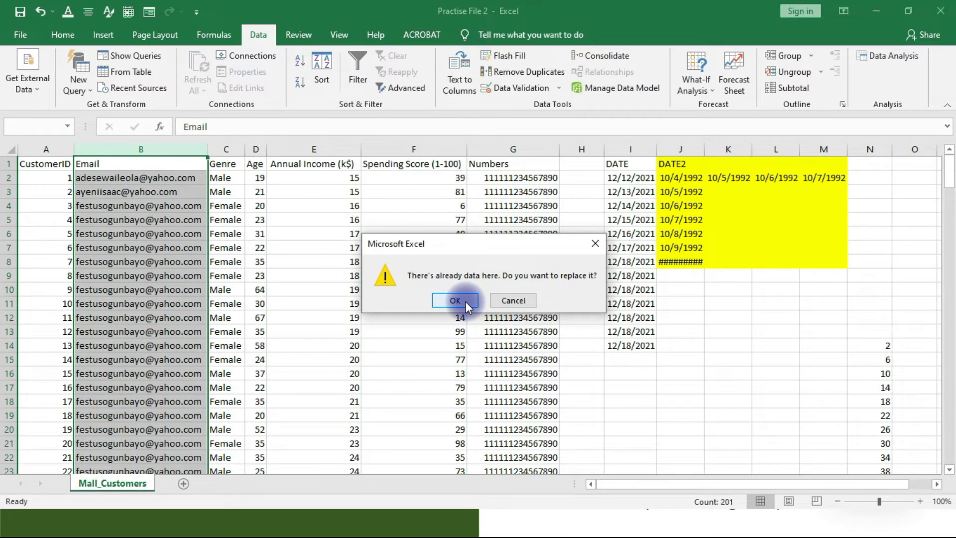
pyautogui.click(455, 301)
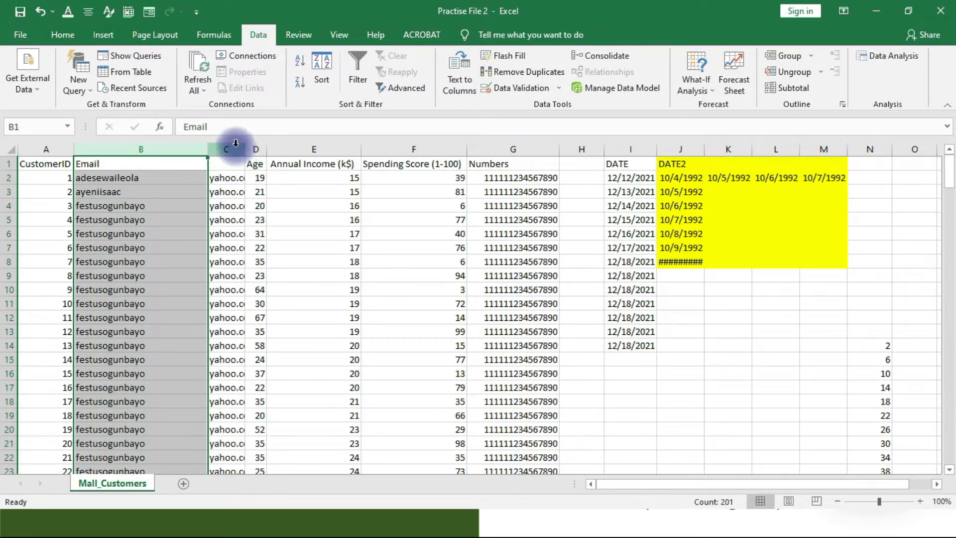
pyautogui.click(236, 143)
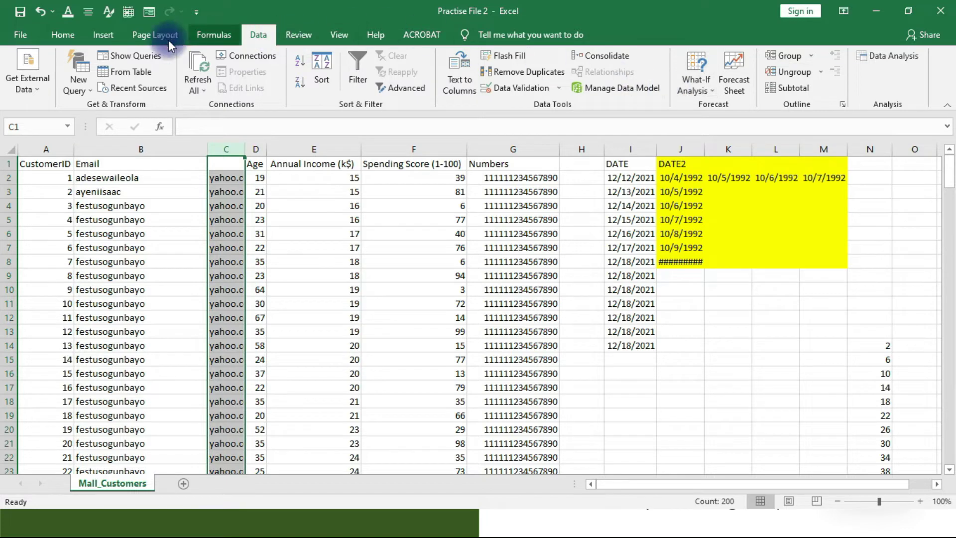
pyautogui.click(68, 38)
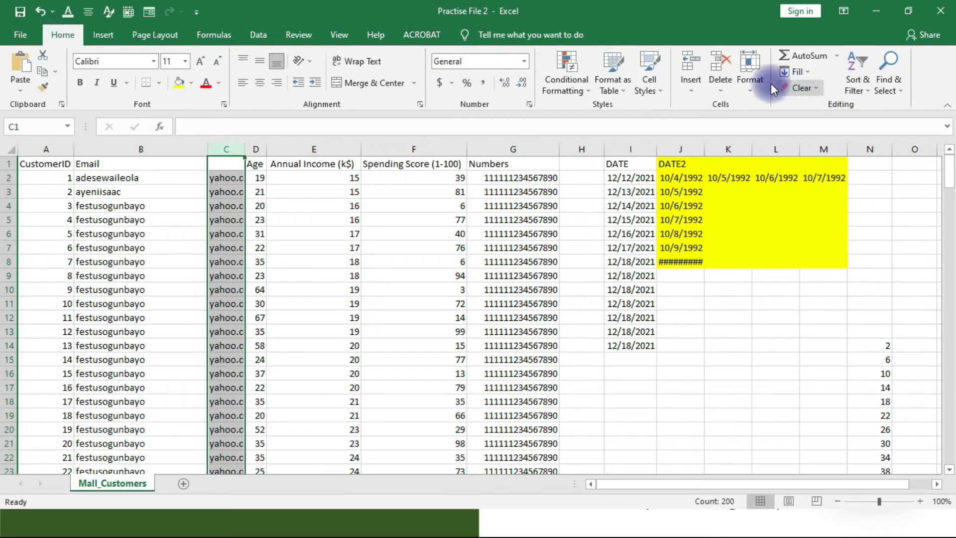
pyautogui.click(751, 86)
pyautogui.click(798, 175)
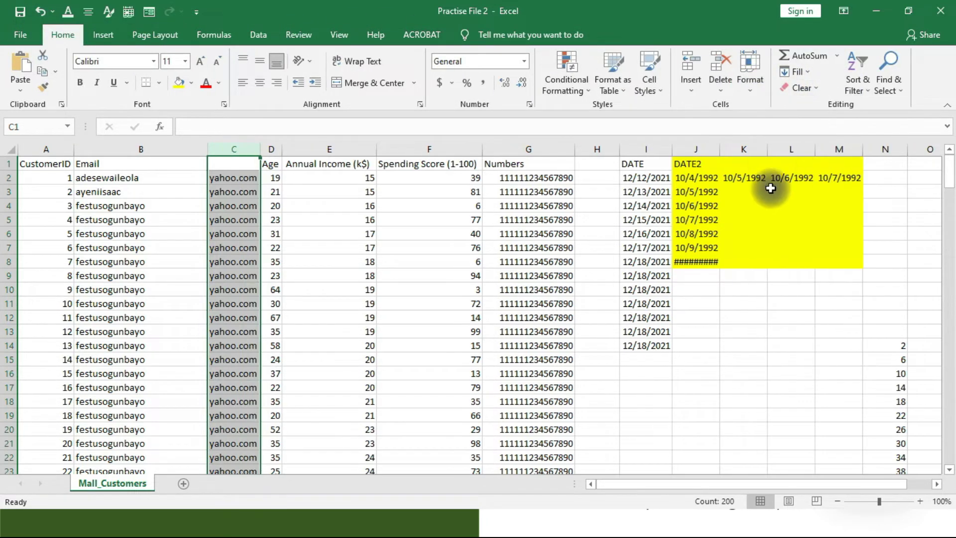
pyautogui.click(155, 231)
pyautogui.scroll(-8, 154, 231)
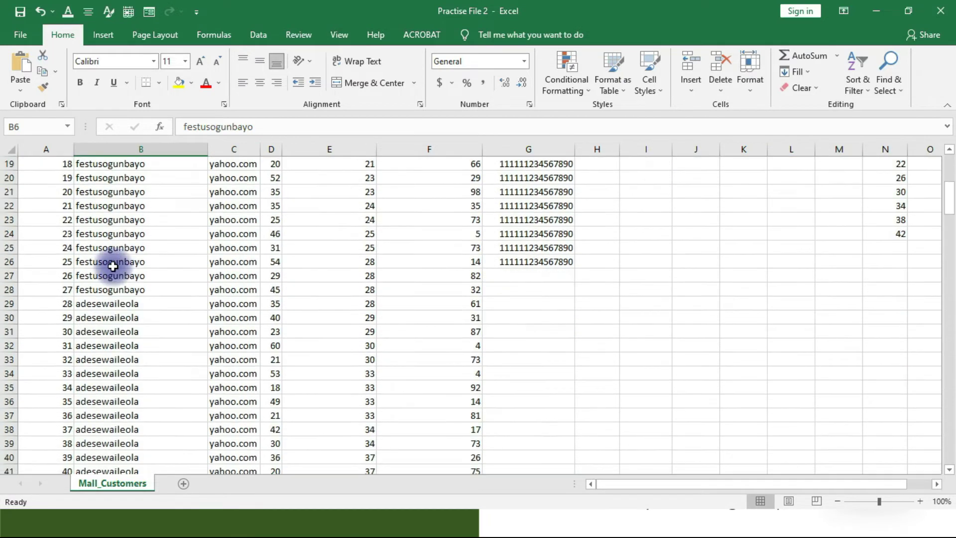
pyautogui.scroll(4, 143, 270)
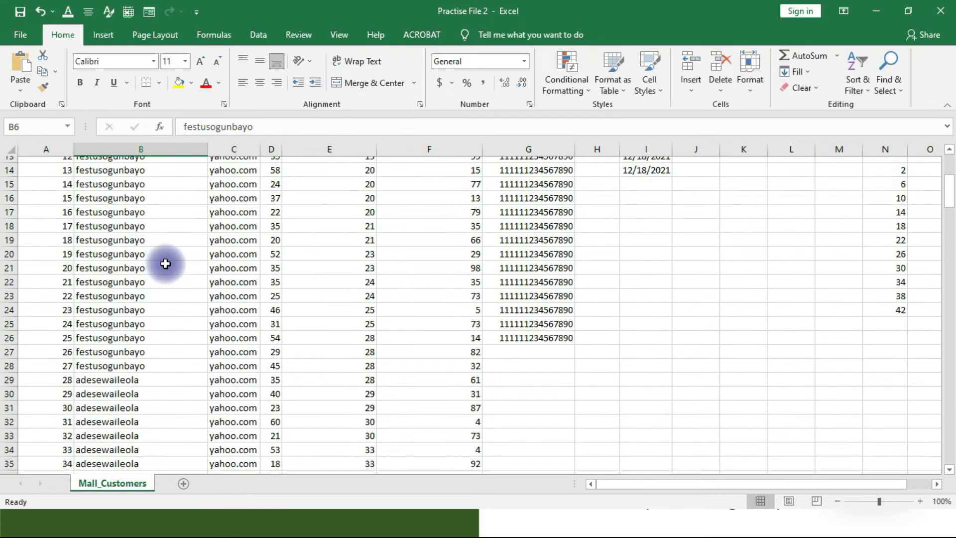
pyautogui.scroll(4, 147, 257)
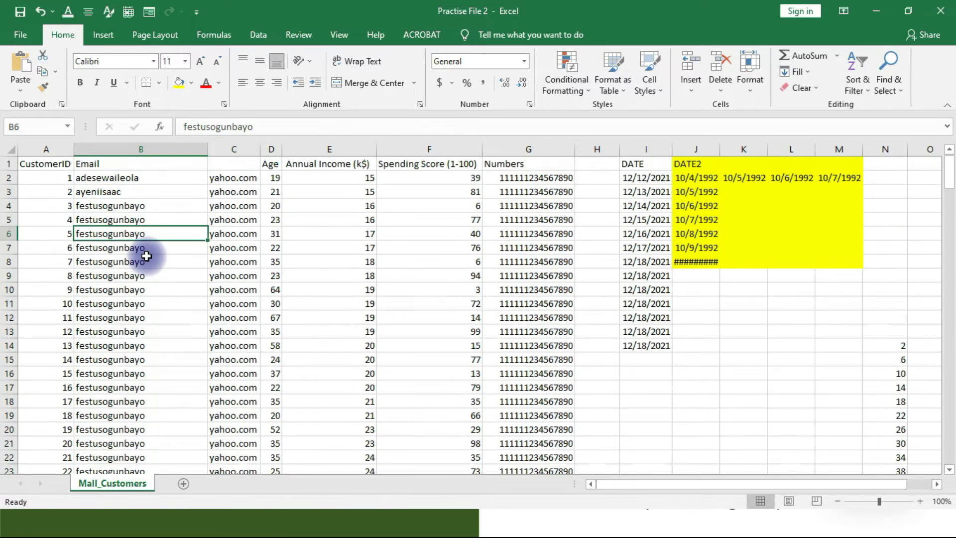
pyautogui.moveTo(100, 207); pyautogui.dragTo(98, 345)
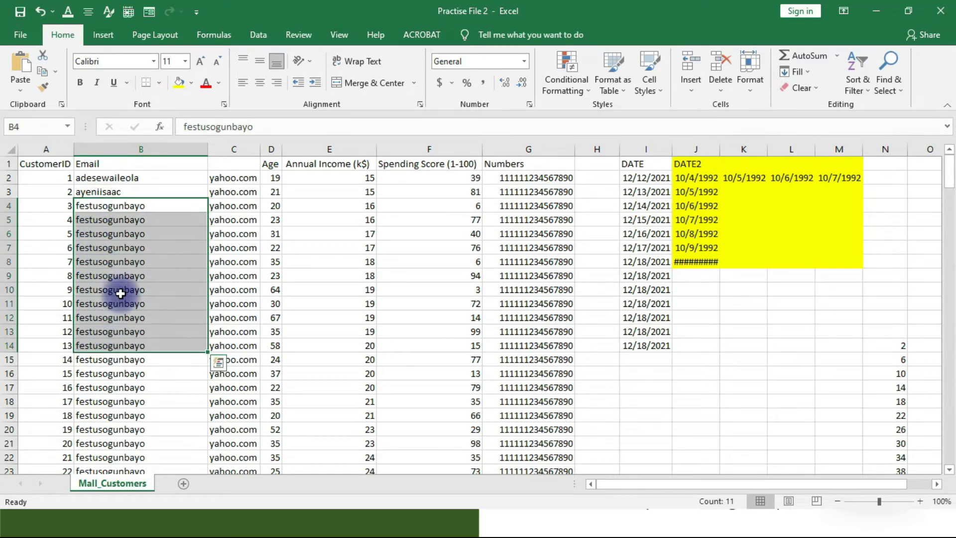
pyautogui.scroll(-4, 122, 291)
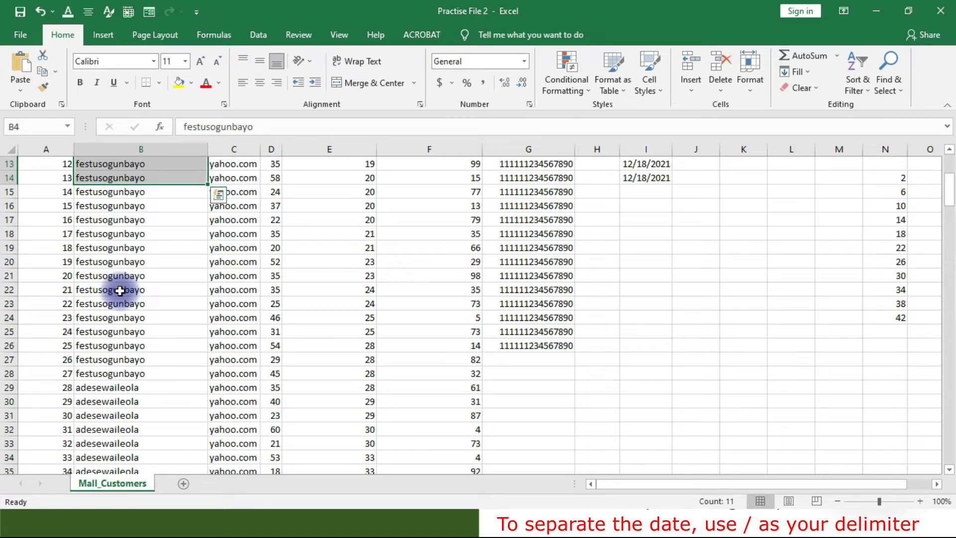
pyautogui.scroll(4, 119, 290)
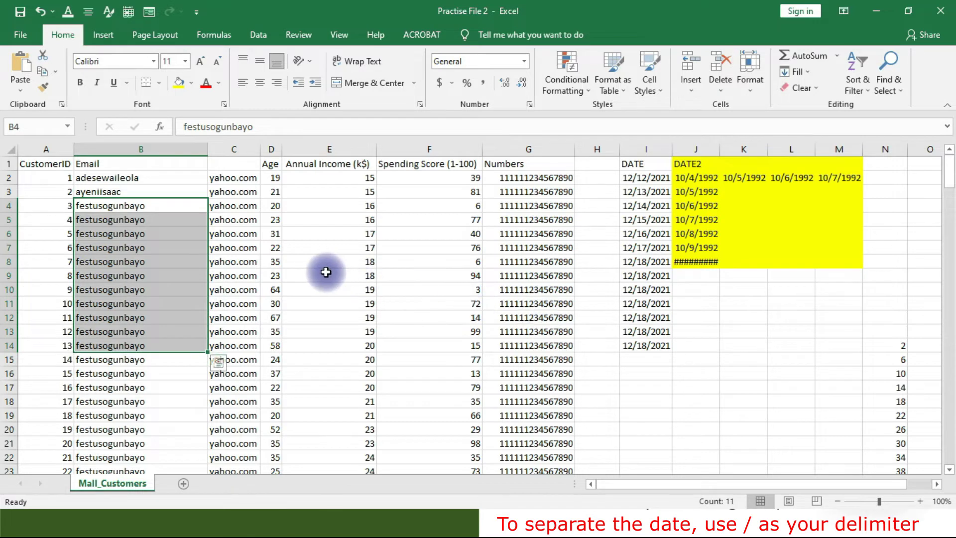
pyautogui.click(185, 483)
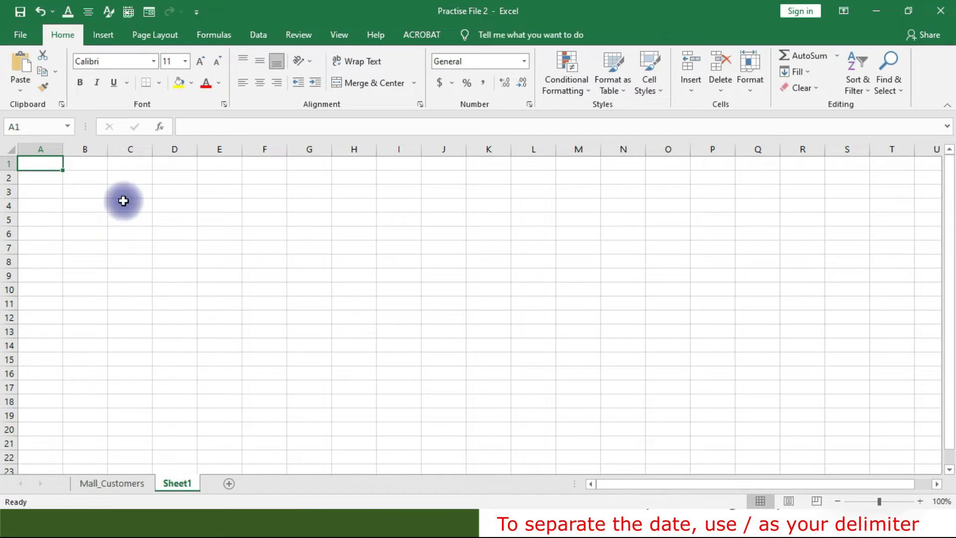
# Start an '=su' formula in Sheet1's A1, discard it, and return to Mall_Customers.
pyautogui.click(201, 128)
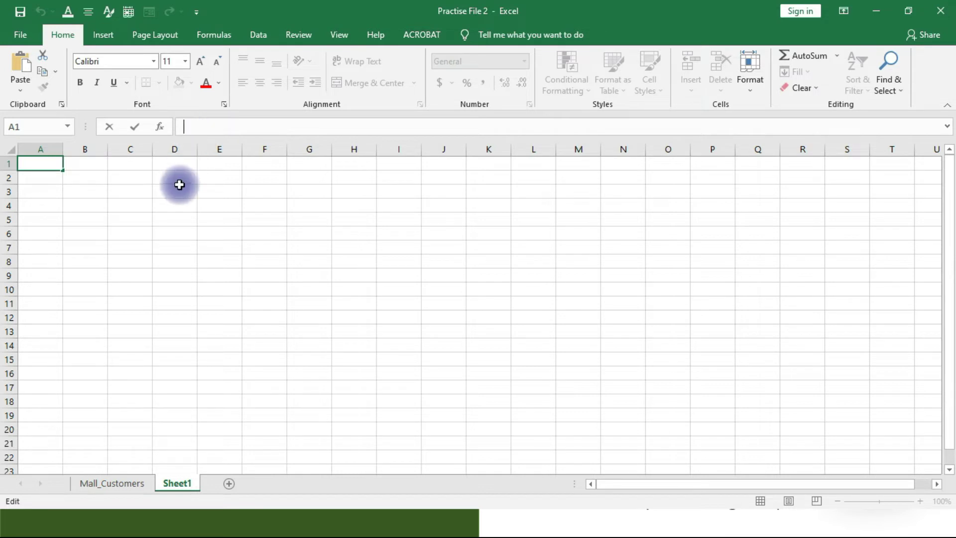
pyautogui.click(176, 205)
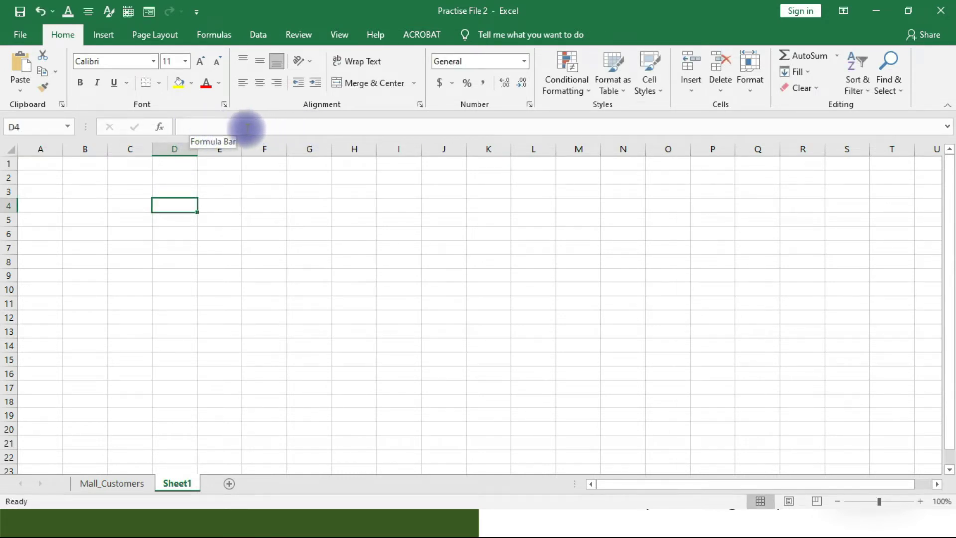
pyautogui.click(40, 165)
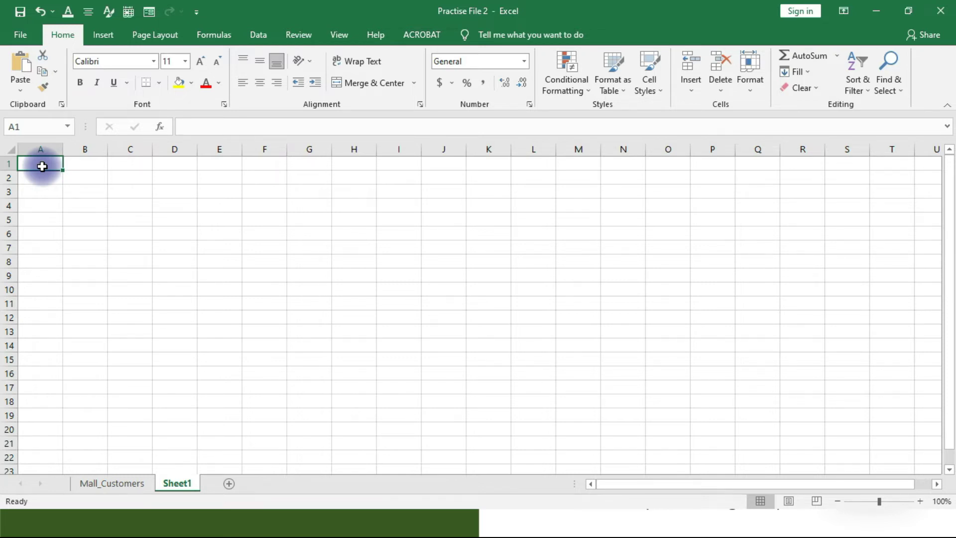
pyautogui.write('=')
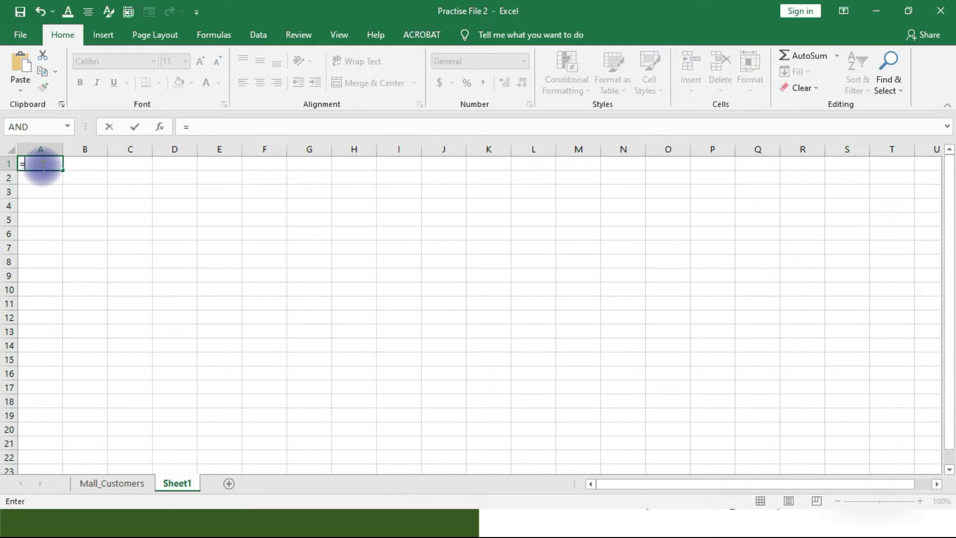
pyautogui.write('su')
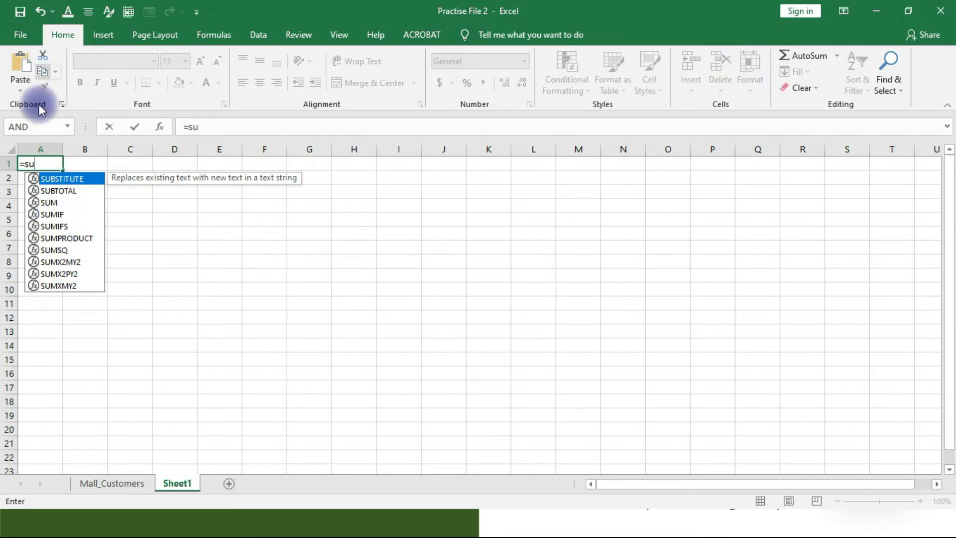
pyautogui.click(41, 159)
pyautogui.press('BackSpace')
pyautogui.press('BackSpace')
pyautogui.press('BackSpace')
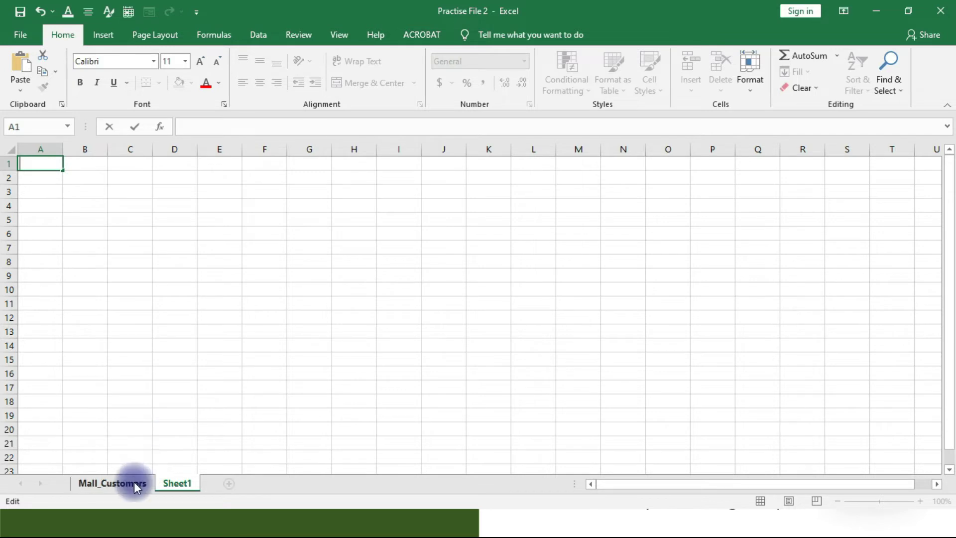
pyautogui.click(132, 484)
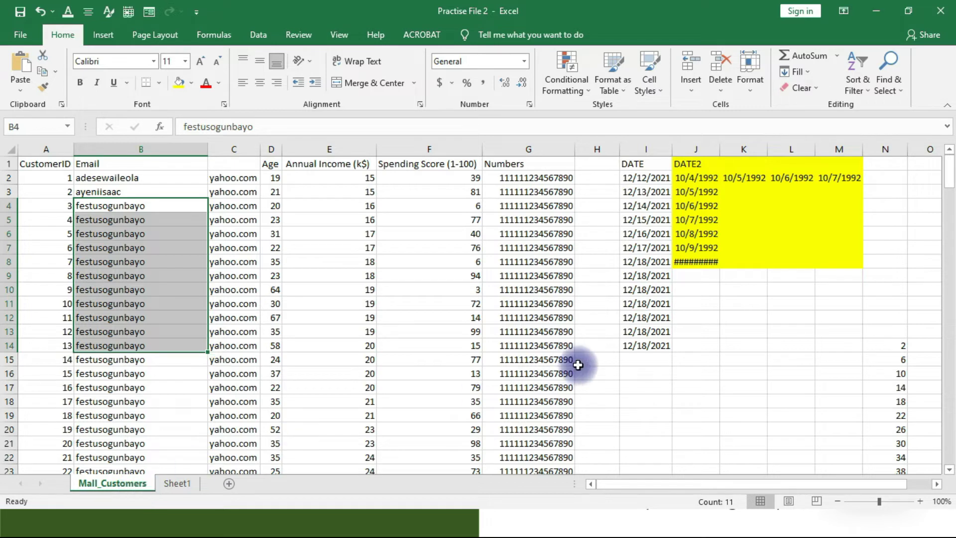
# Copy the Annual Income and Spending Score data in E1:F22 and switch to Sheet1.
pyautogui.click(598, 359)
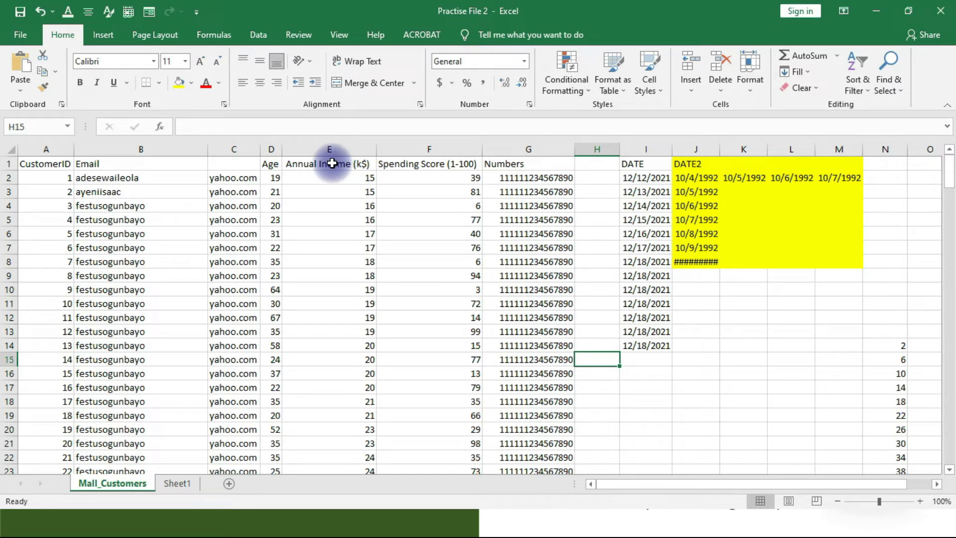
pyautogui.moveTo(332, 163); pyautogui.dragTo(432, 447)
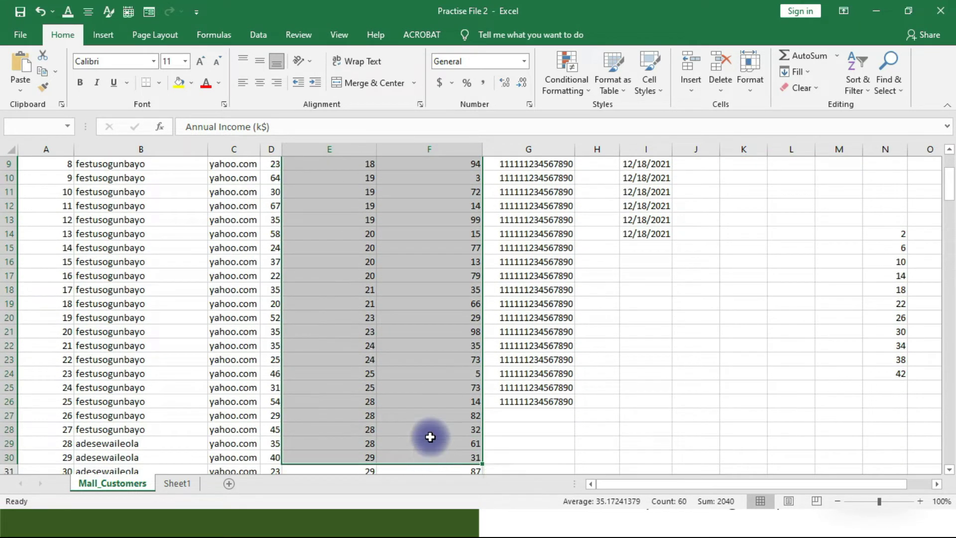
pyautogui.scroll(3, 316, 277)
pyautogui.click(342, 214)
pyautogui.click(316, 162)
pyautogui.moveTo(315, 162); pyautogui.dragTo(452, 454)
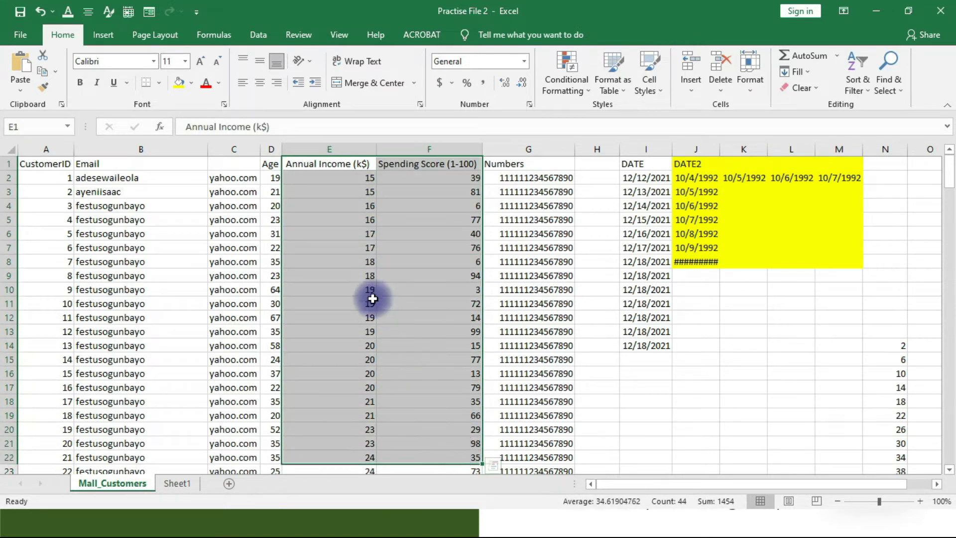
pyautogui.rightClick(345, 235)
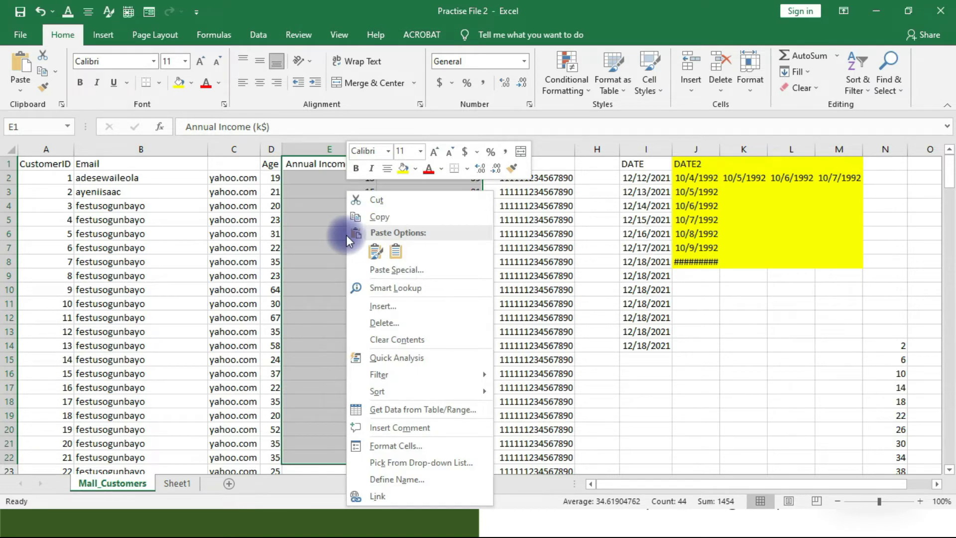
pyautogui.click(375, 217)
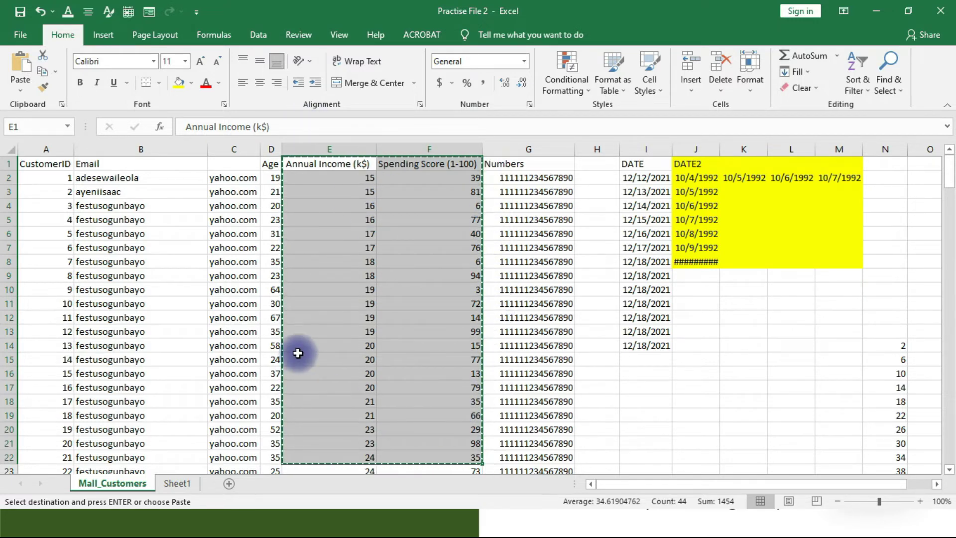
pyautogui.click(177, 484)
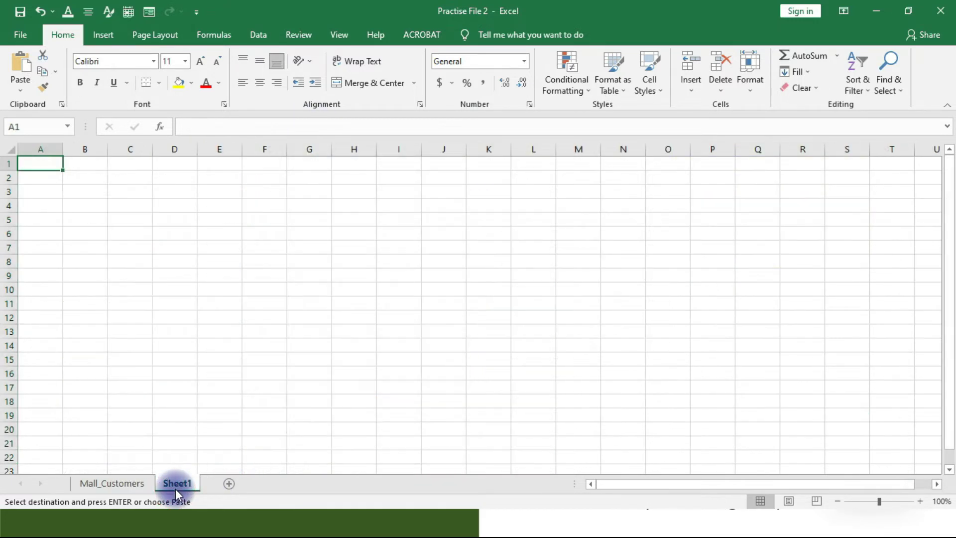
pyautogui.rightClick(37, 164)
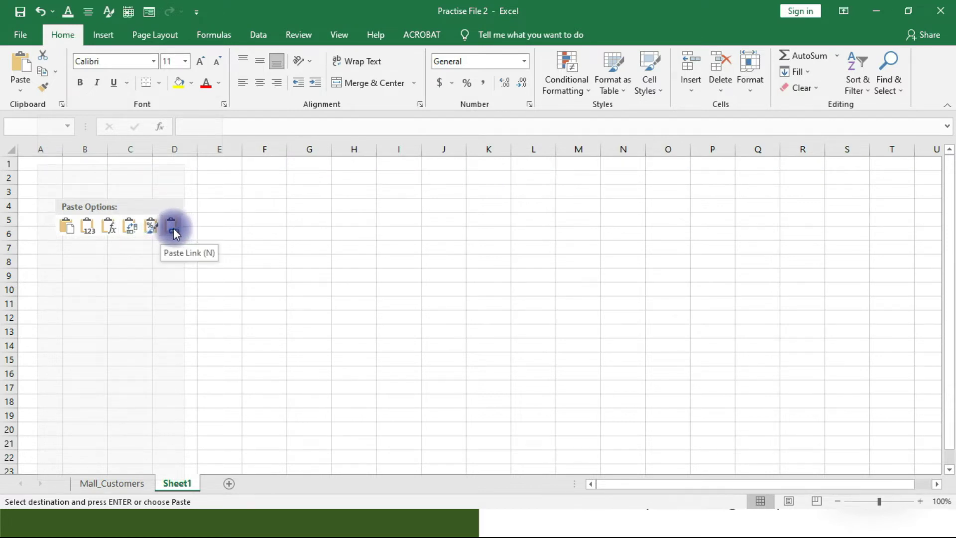
# Cancel the paste and the Paste Special dialog at A1, then return to Mall_Customers.
pyautogui.press('Escape')
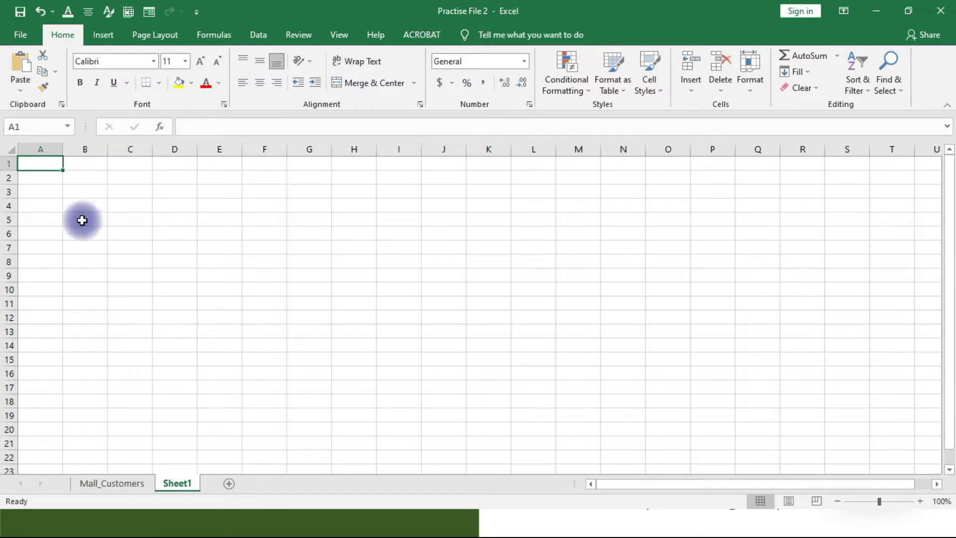
pyautogui.rightClick(50, 160)
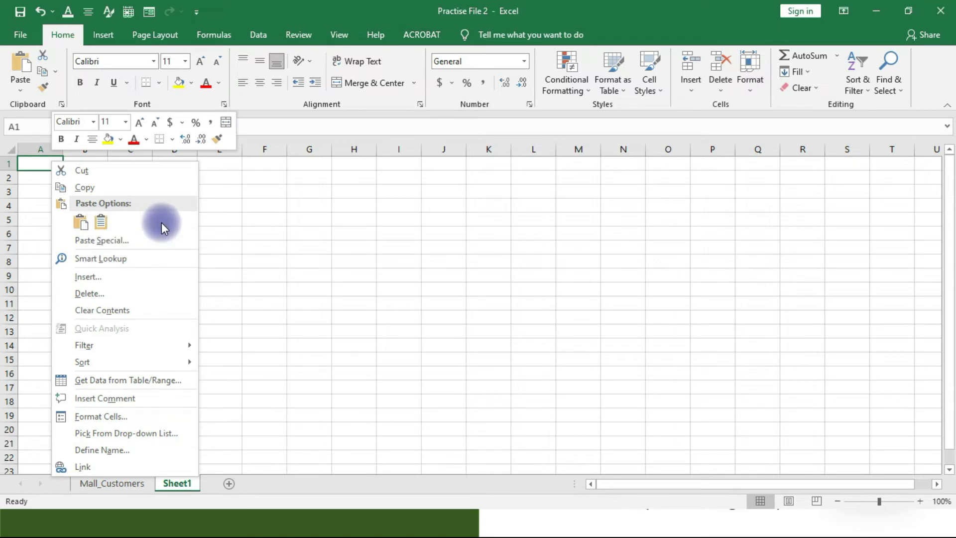
pyautogui.click(115, 245)
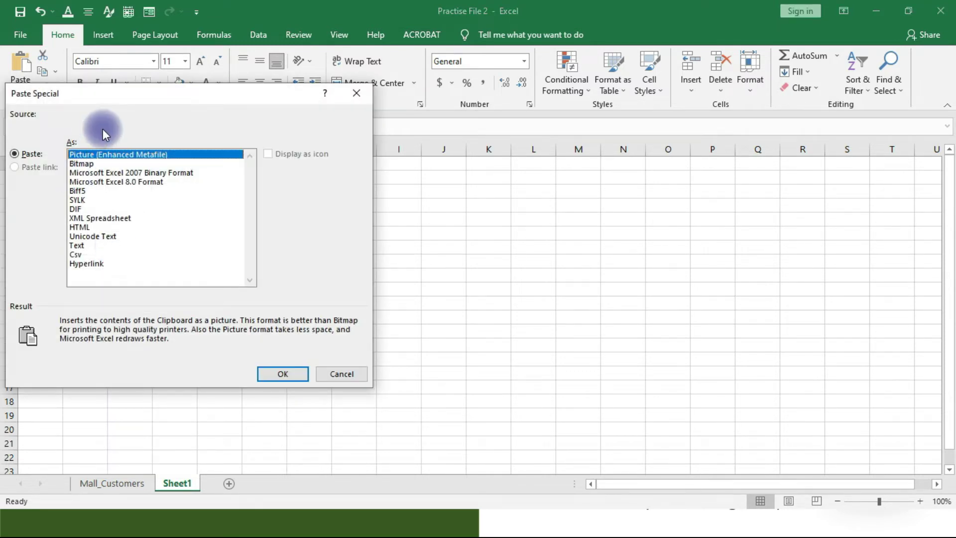
pyautogui.moveTo(105, 97); pyautogui.dragTo(301, 110)
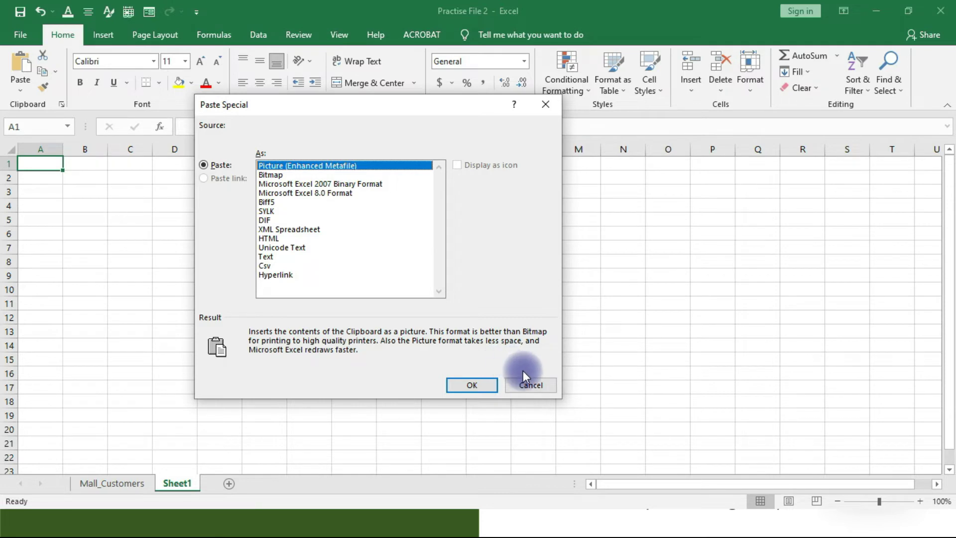
pyautogui.click(527, 385)
pyautogui.click(111, 490)
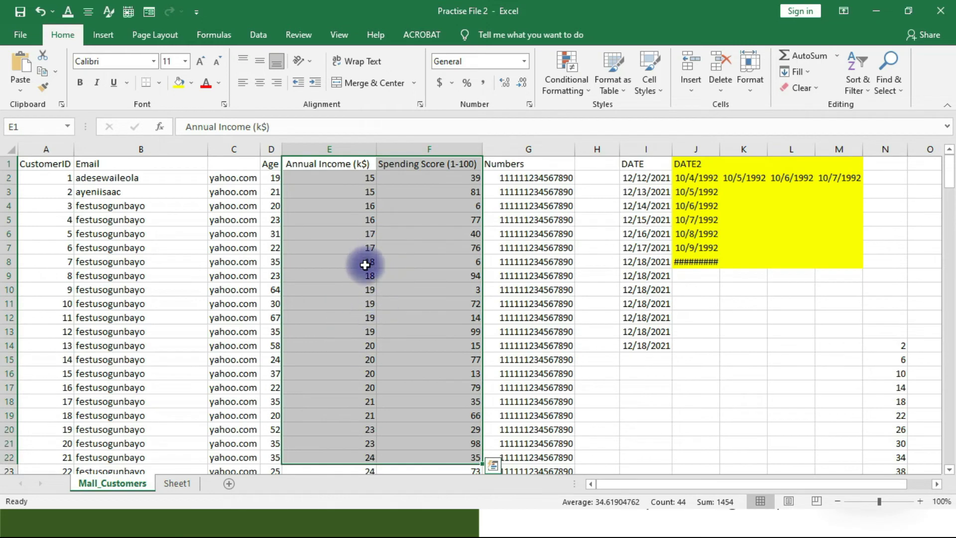
# Recopy the income and spending score columns and paste them into A1 of Sheet1.
pyautogui.rightClick(395, 231)
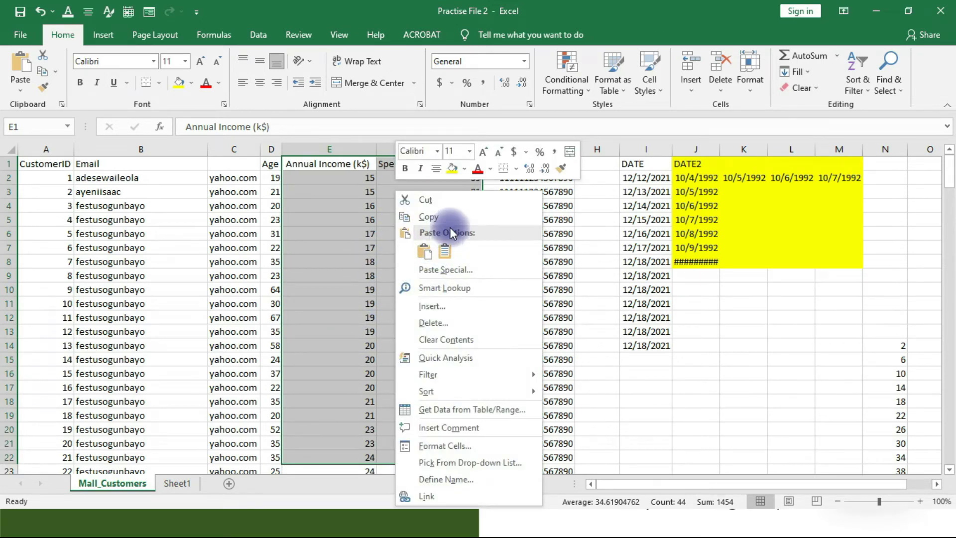
pyautogui.click(441, 217)
pyautogui.click(175, 484)
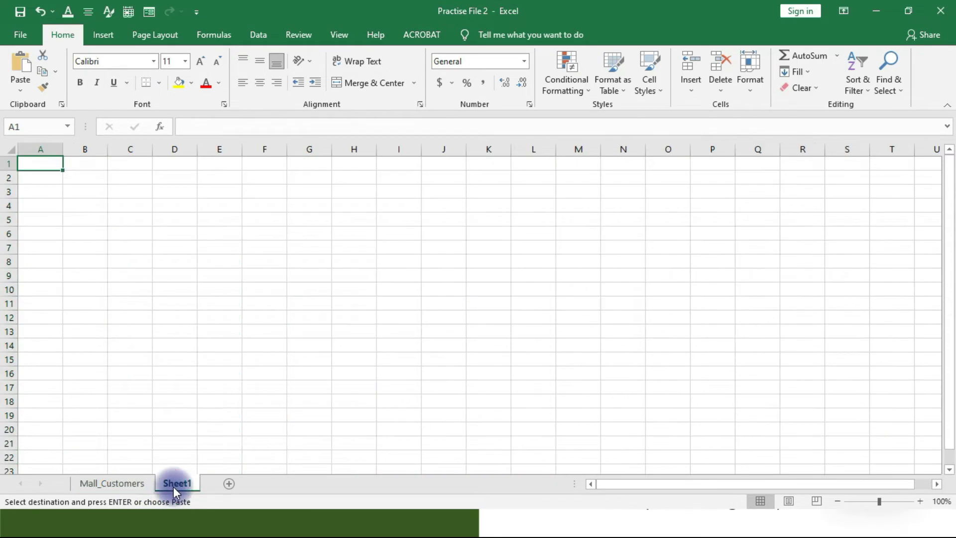
pyautogui.rightClick(43, 161)
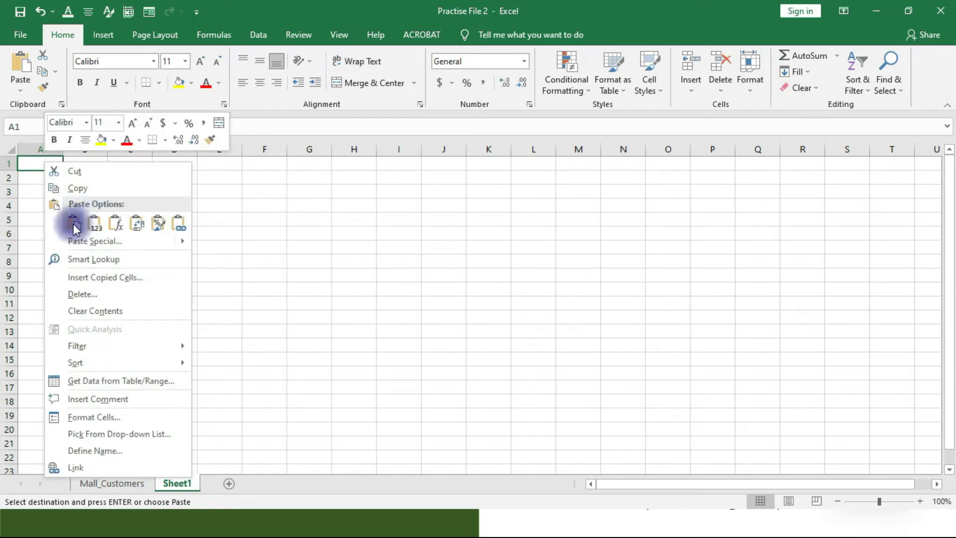
pyautogui.click(96, 242)
pyautogui.moveTo(82, 130); pyautogui.dragTo(268, 133)
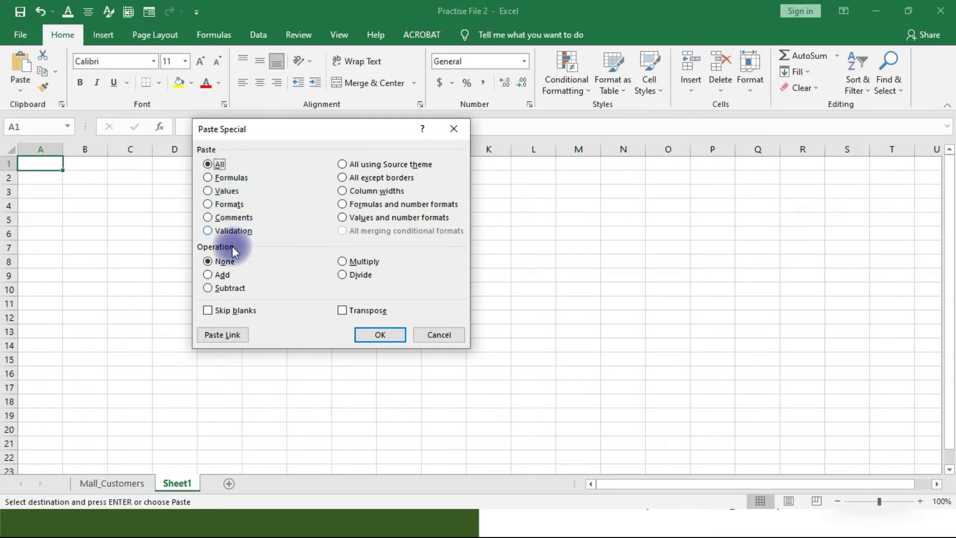
pyautogui.press('Escape')
pyautogui.rightClick(30, 165)
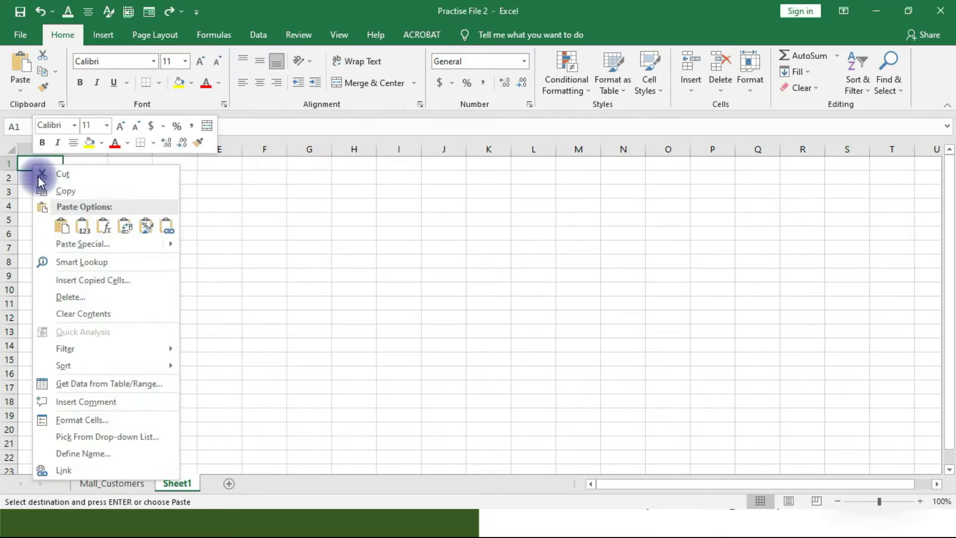
pyautogui.click(64, 227)
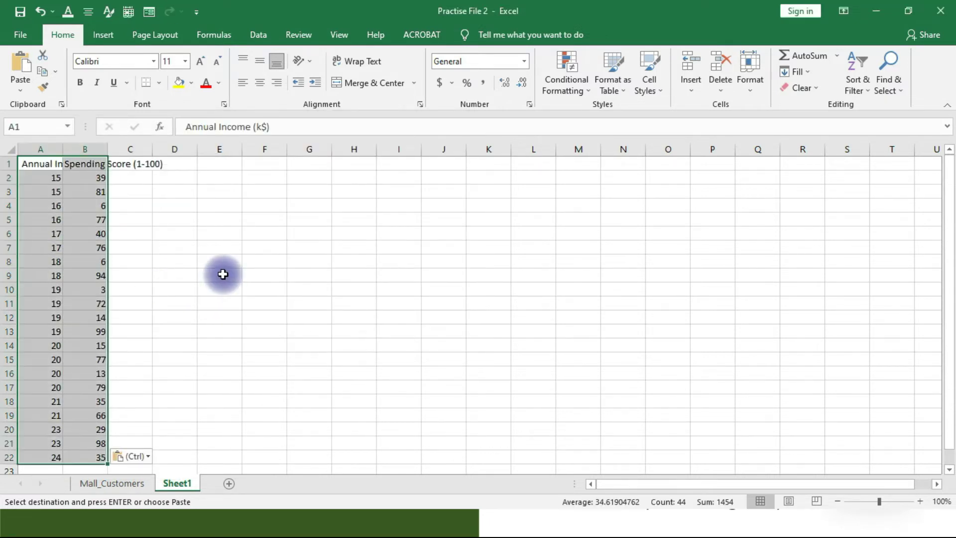
# AutoFit columns A and B to their contents and widen column C.
pyautogui.click(751, 80)
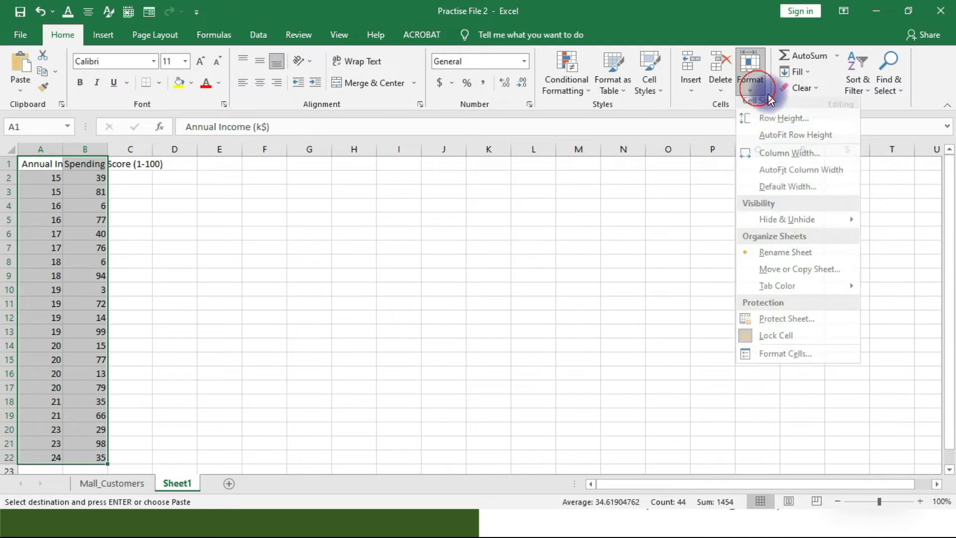
pyautogui.click(785, 175)
pyautogui.click(192, 191)
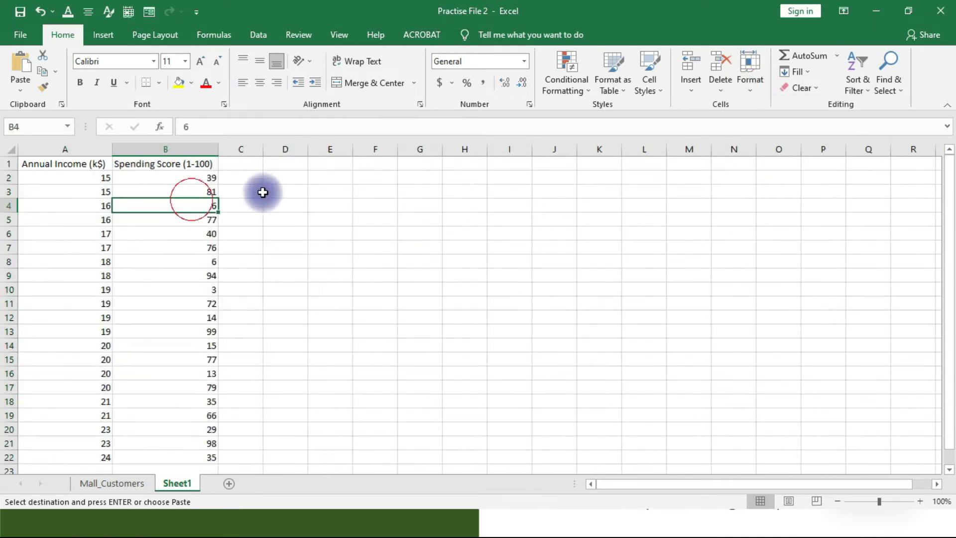
pyautogui.click(291, 194)
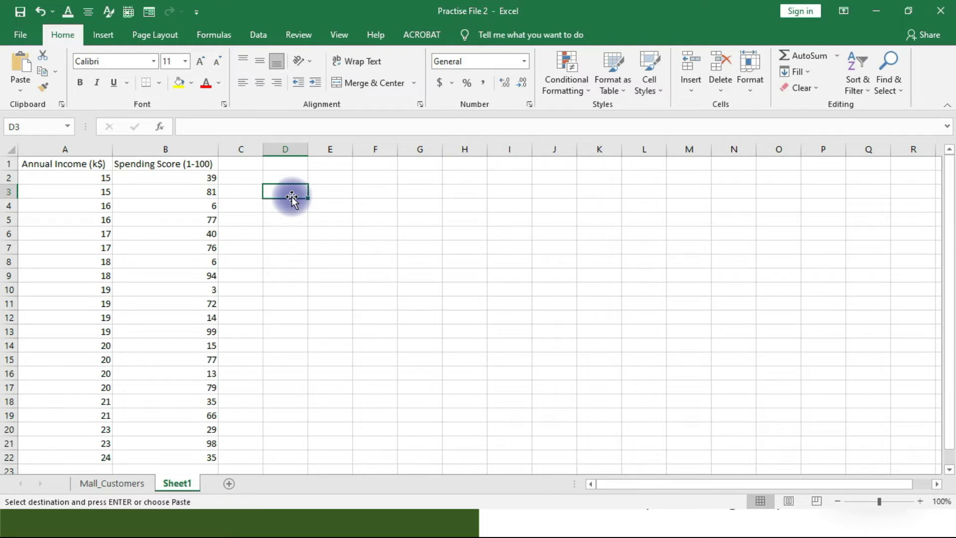
pyautogui.click(255, 165)
pyautogui.moveTo(262, 155); pyautogui.dragTo(390, 147)
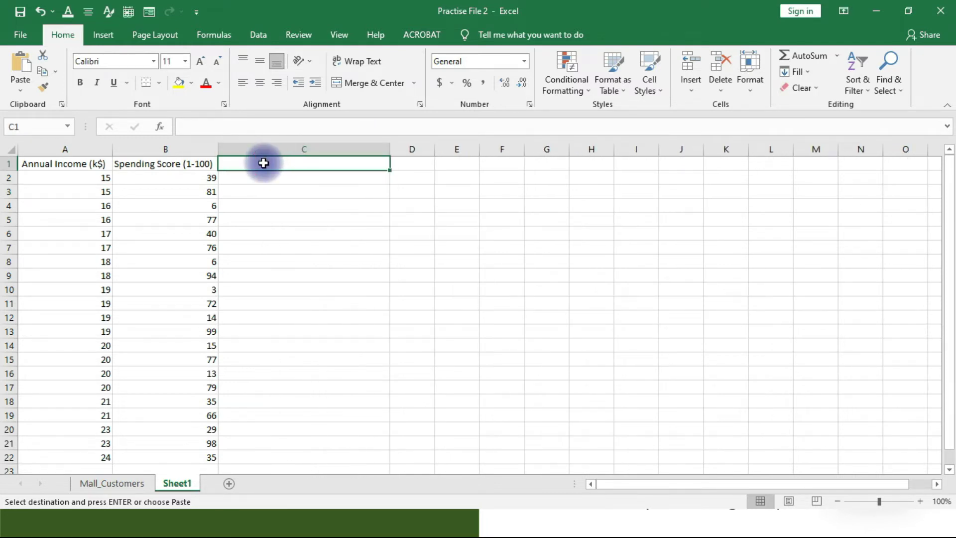
# Enter the headers SUM in C1 and AVERAGE in D1.
pyautogui.write('FORMU')
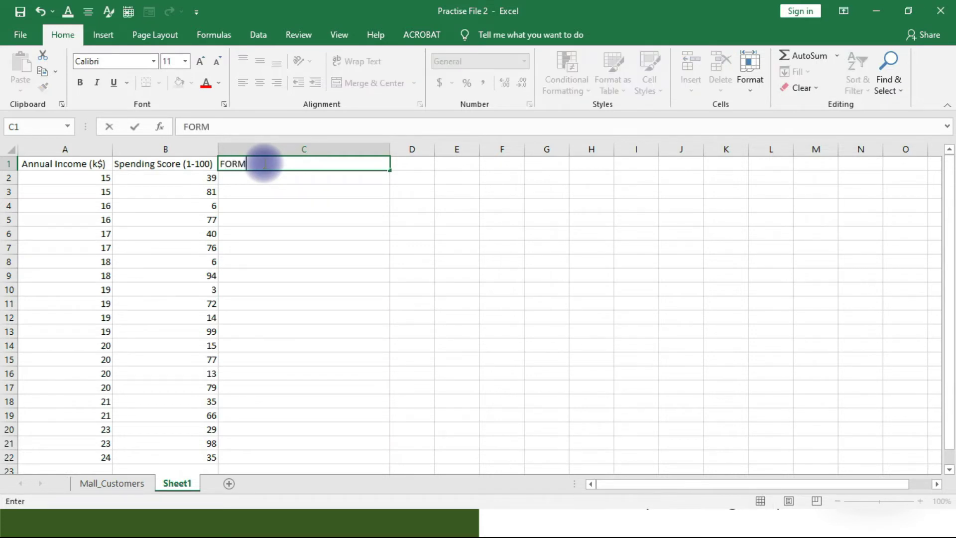
pyautogui.press('BackSpace')
pyautogui.press('BackSpace')
pyautogui.press('BackSpace')
pyautogui.press('BackSpace')
pyautogui.press('BackSpace')
pyautogui.write('SUM')
pyautogui.press('Tab')
pyautogui.write('AVERAGE')
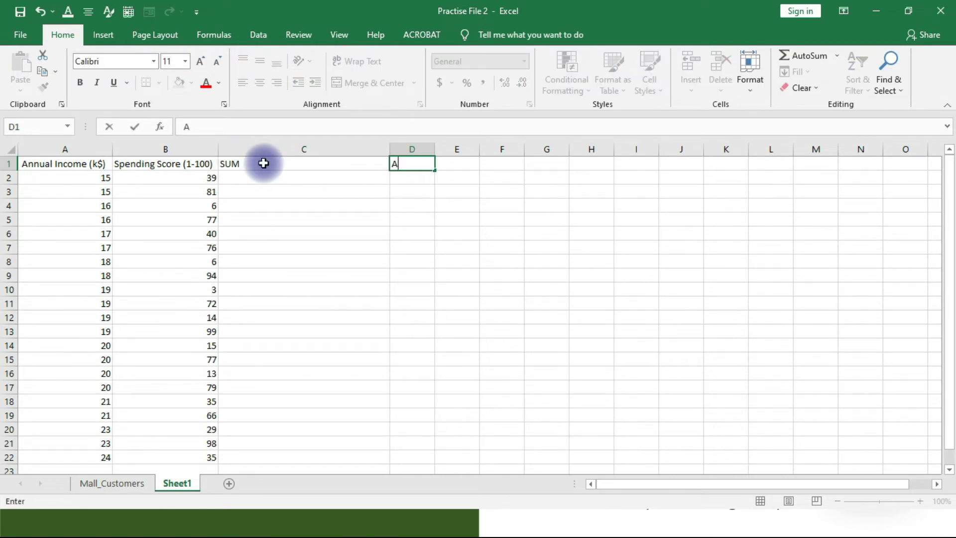
# Narrow column C back down and select C2 beside the A2 and B2 values.
pyautogui.click(386, 148)
pyautogui.moveTo(388, 146); pyautogui.dragTo(274, 146)
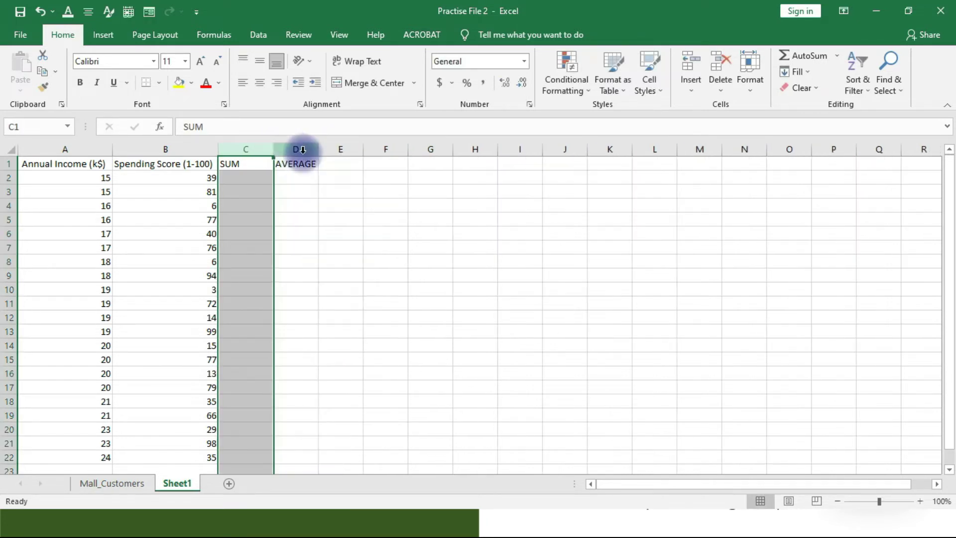
pyautogui.moveTo(275, 148); pyautogui.dragTo(261, 146)
pyautogui.click(327, 164)
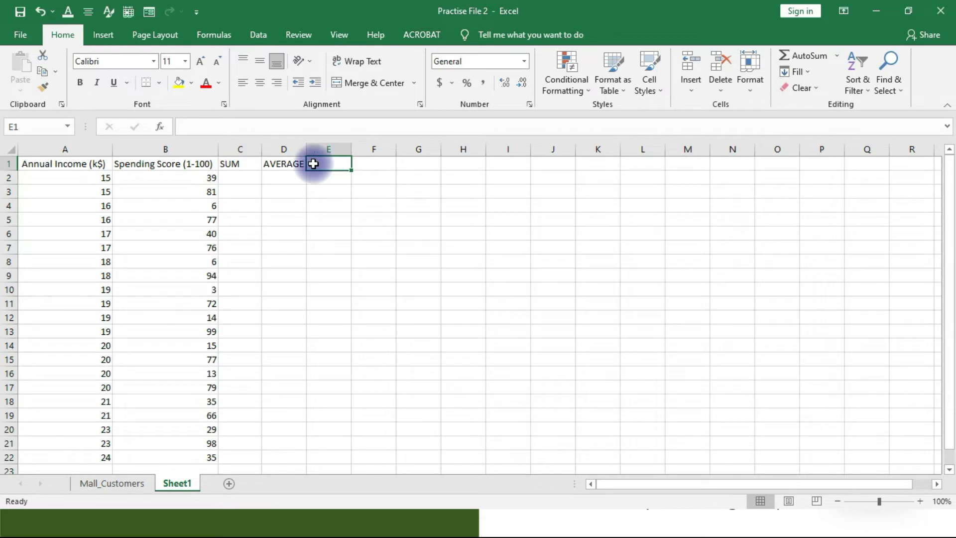
pyautogui.click(237, 179)
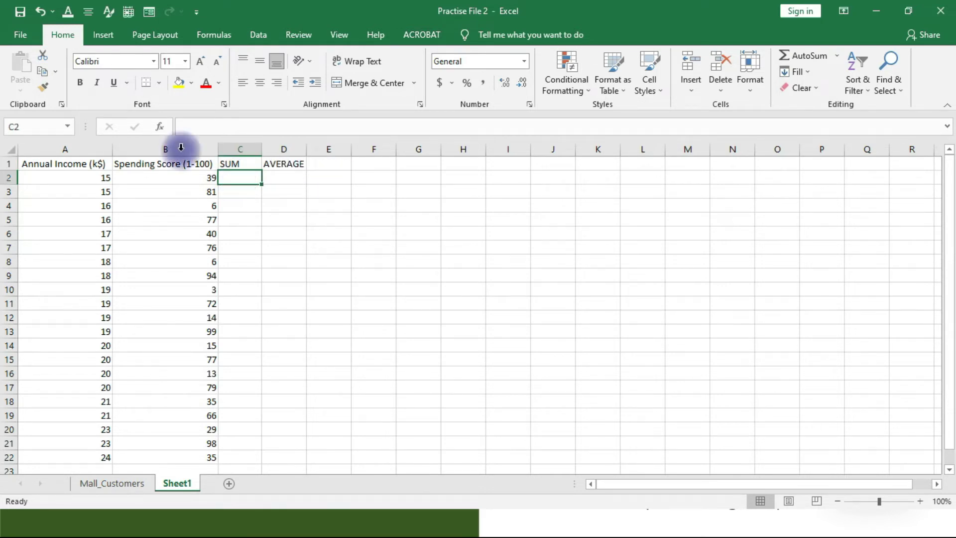
pyautogui.click(77, 190)
pyautogui.click(69, 174)
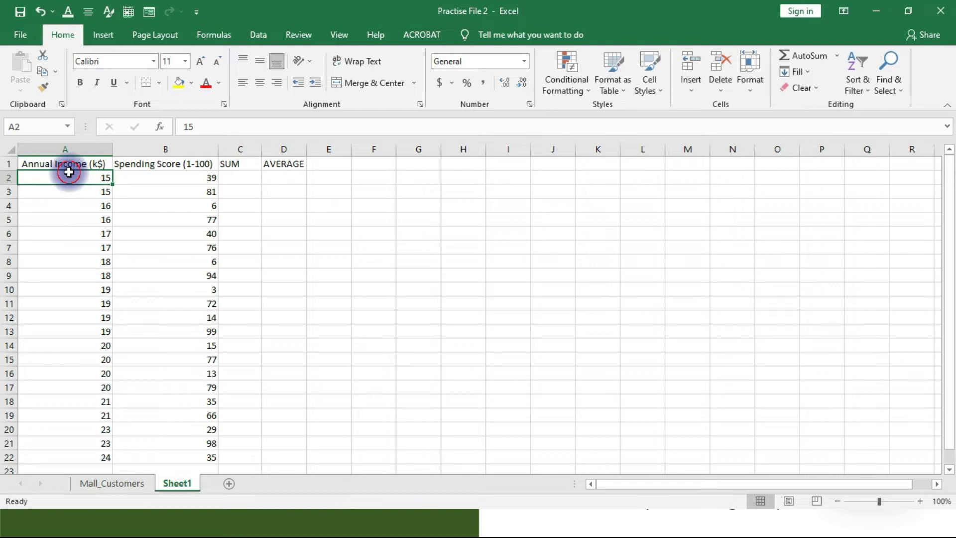
pyautogui.click(174, 178)
pyautogui.click(243, 177)
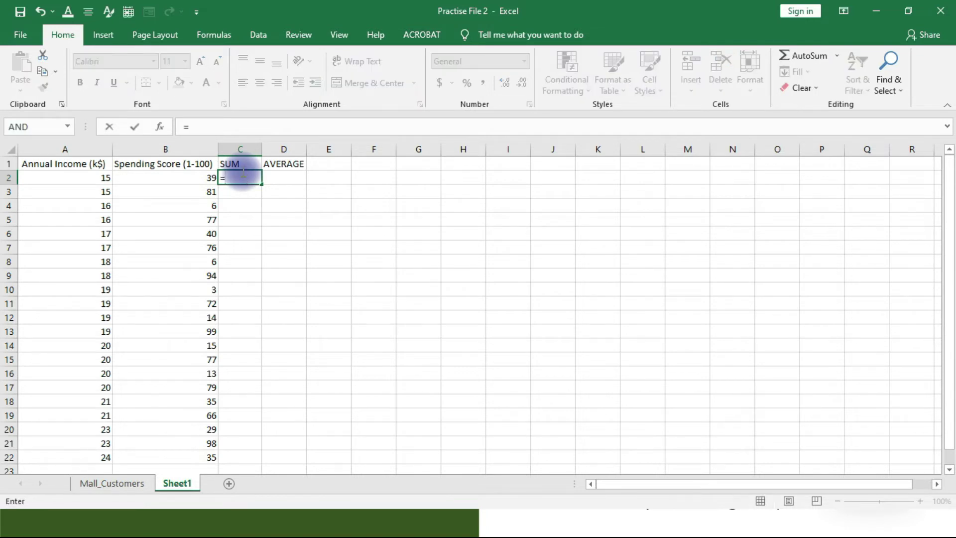
# Begin =SUM( in C2 with A2, then erase the arguments to redo them.
pyautogui.write('SUM')
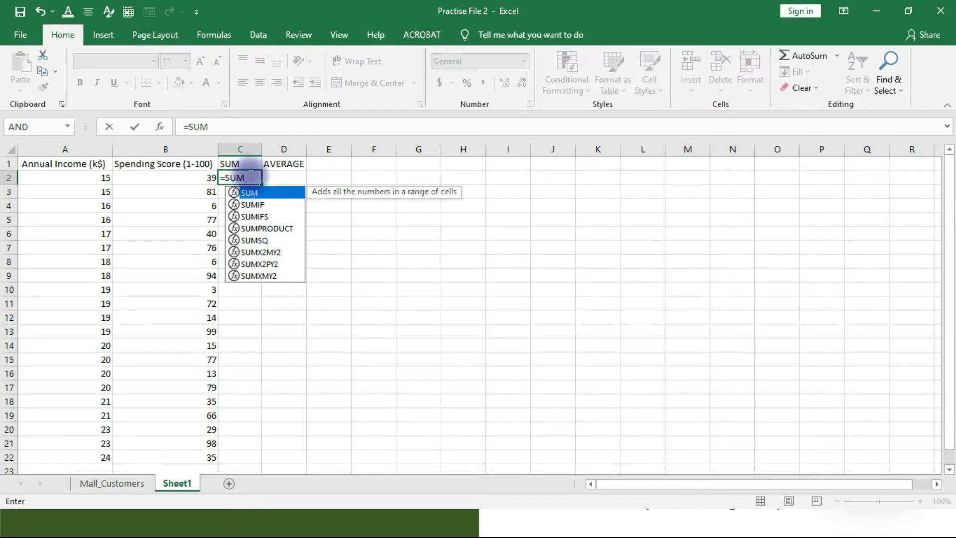
pyautogui.click(247, 174)
pyautogui.write('(')
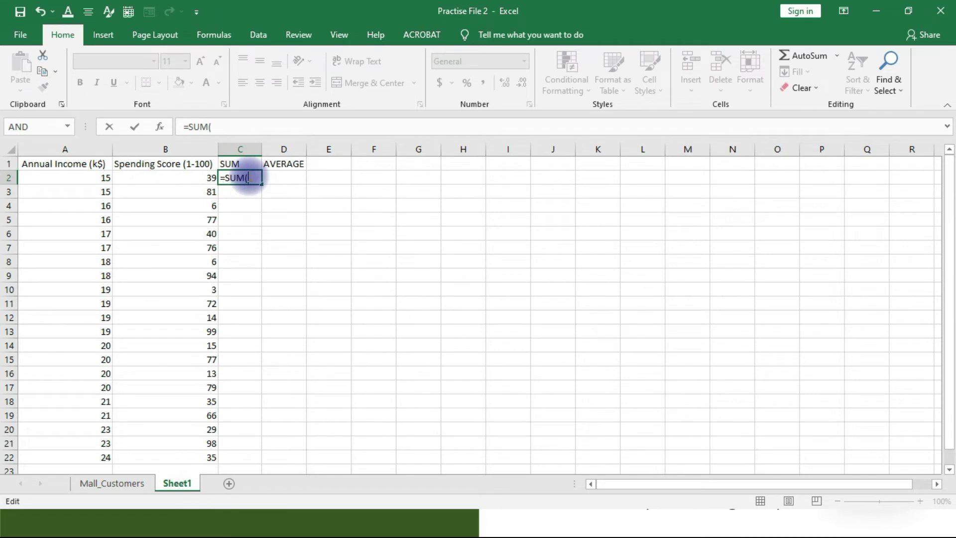
pyautogui.click(105, 182)
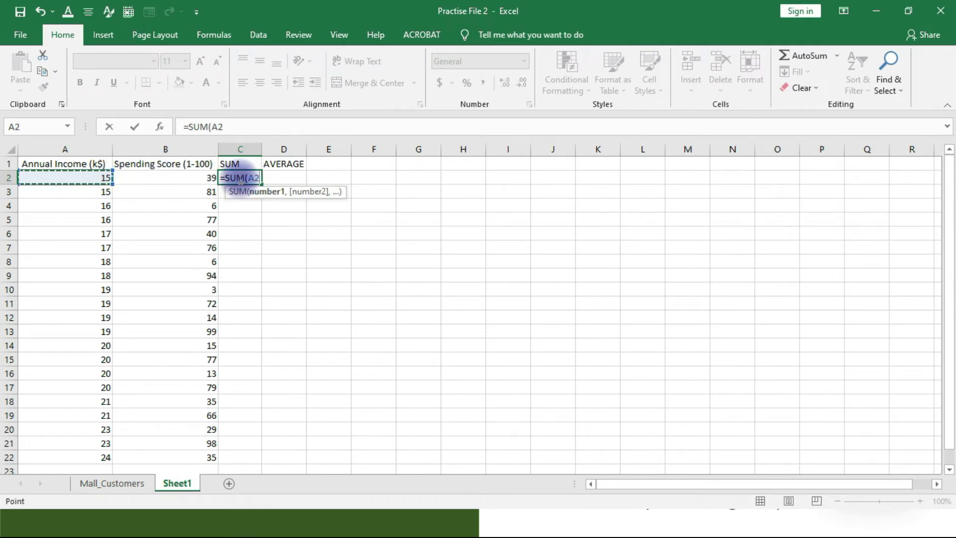
pyautogui.press('BackSpace')
pyautogui.press('BackSpace')
pyautogui.press('BackSpace')
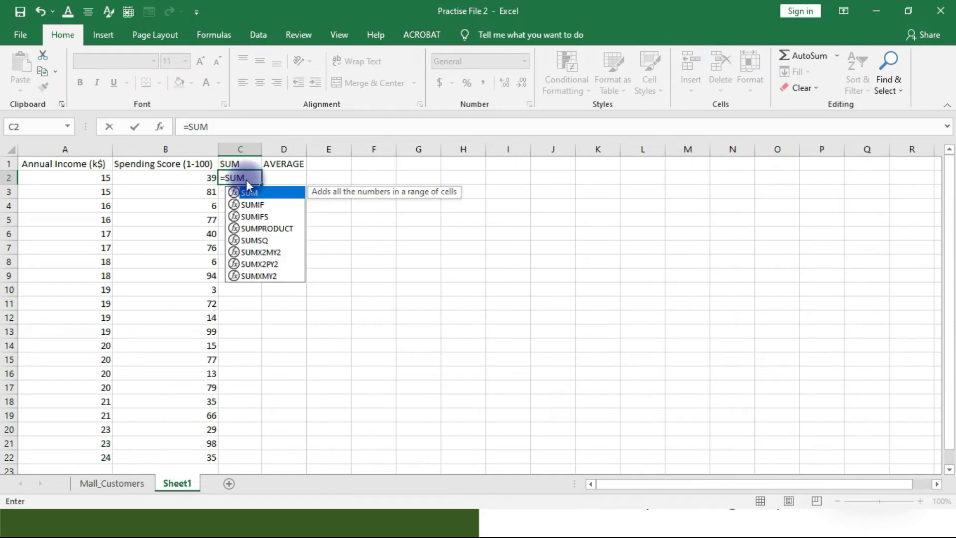
pyautogui.click(247, 178)
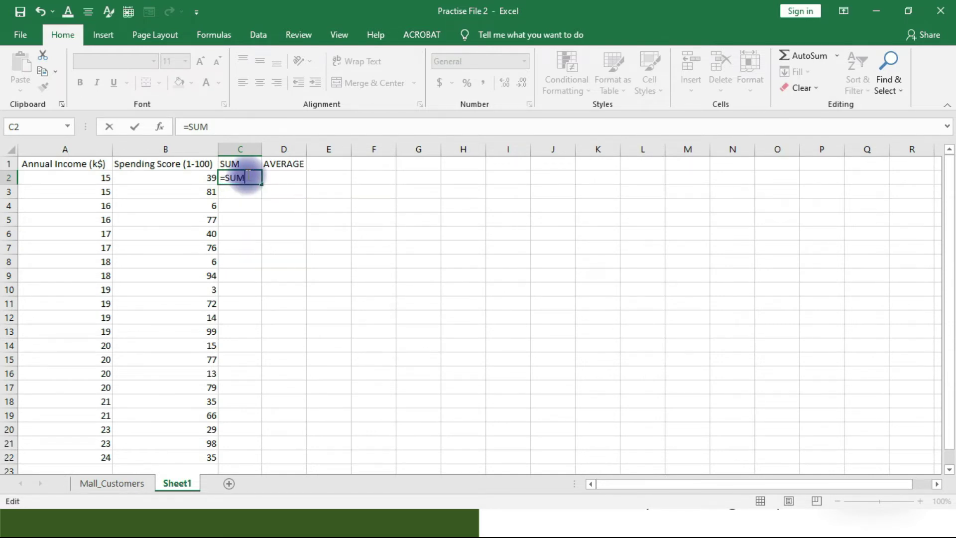
# Complete =SUM(A2,B2) in C2 so it shows 54.
pyautogui.write('(')
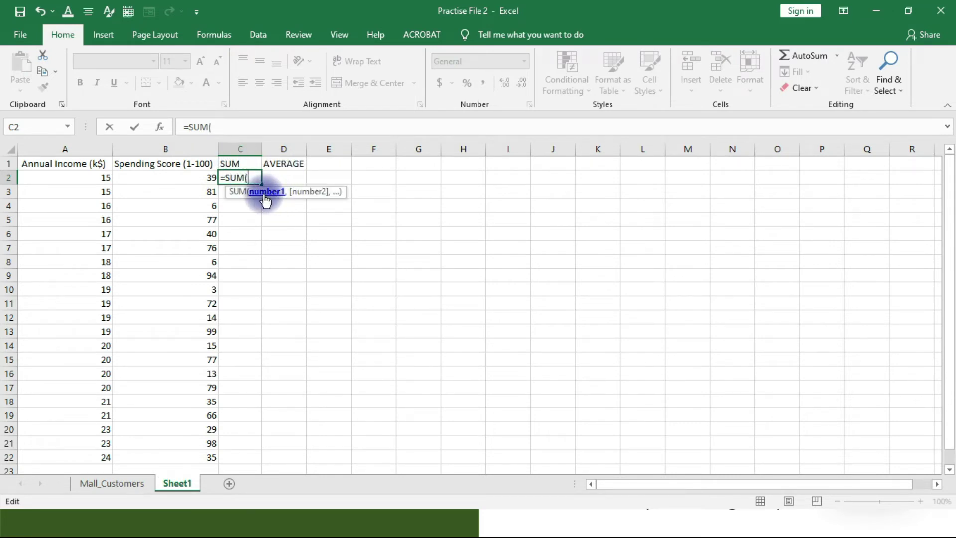
pyautogui.click(80, 178)
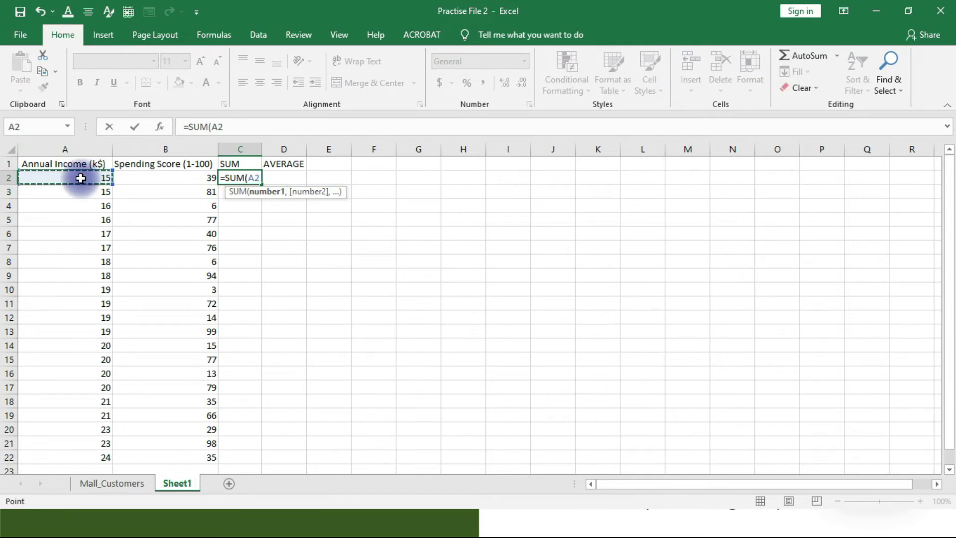
pyautogui.write('+')
pyautogui.press('BackSpace')
pyautogui.write(',')
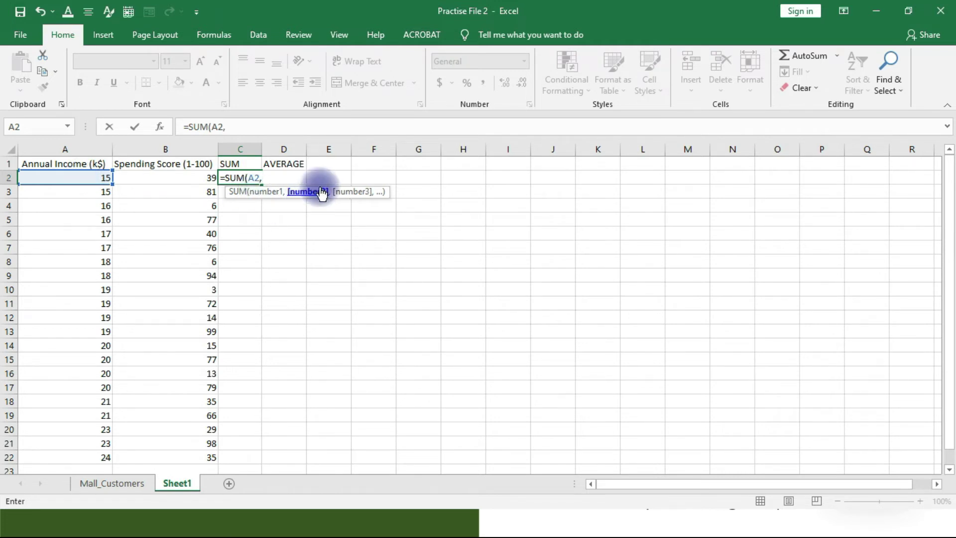
pyautogui.click(171, 179)
pyautogui.write(')')
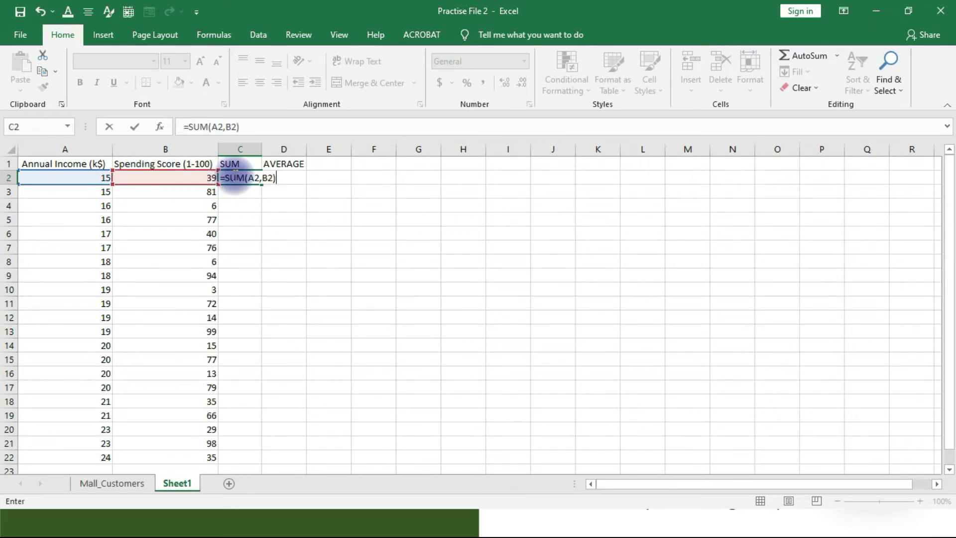
pyautogui.press('Return')
pyautogui.click(234, 175)
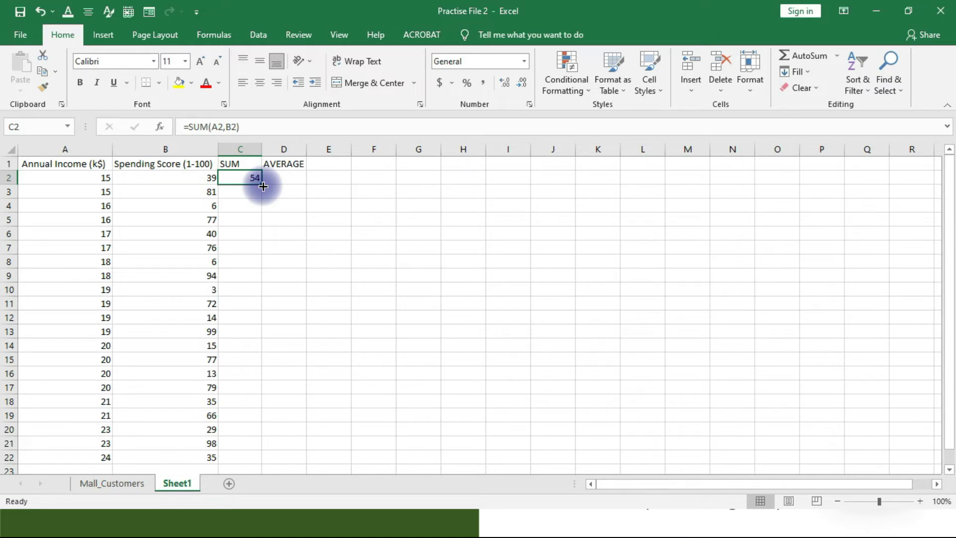
# Fill the SUM formula down to C8 (96, 22, 93, 57, 93, 24) and check the results.
pyautogui.moveTo(263, 186); pyautogui.dragTo(266, 267)
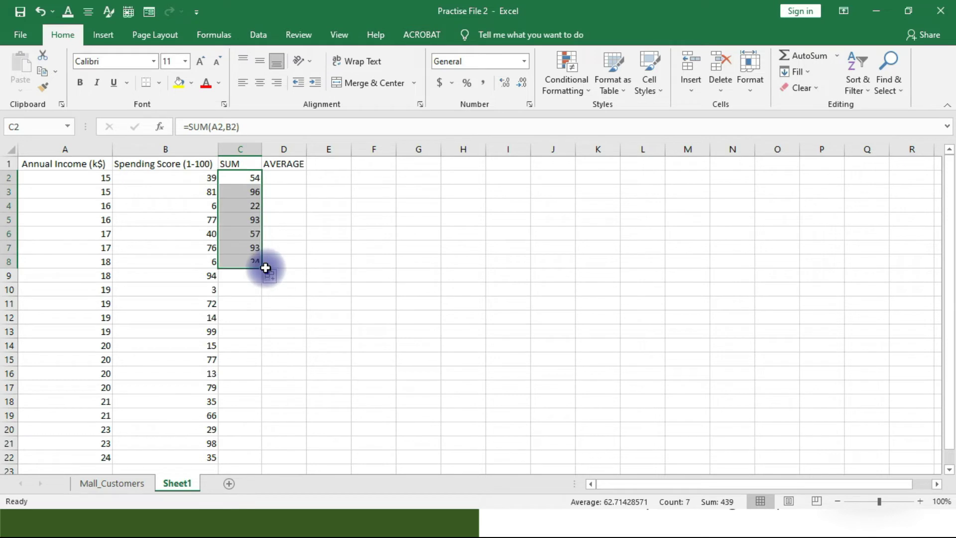
pyautogui.click(227, 192)
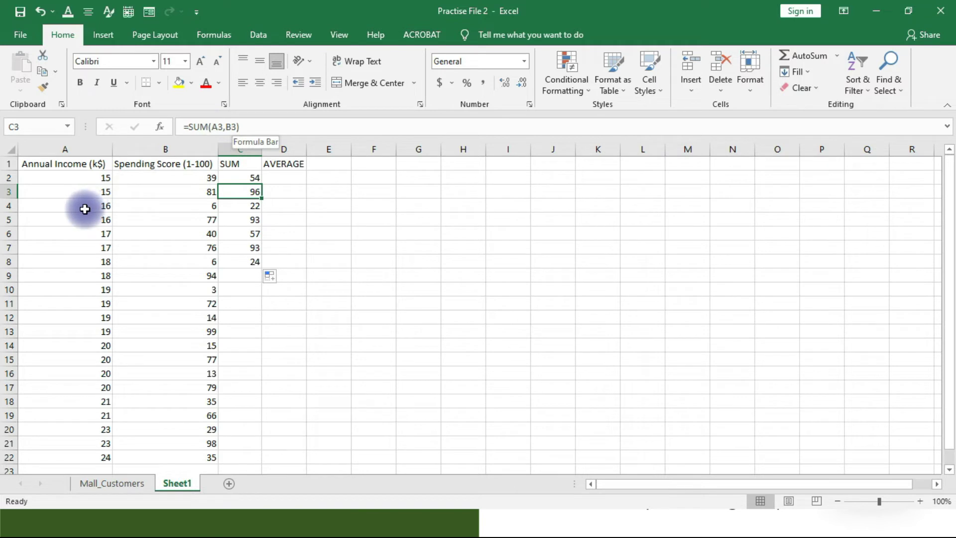
pyautogui.click(247, 204)
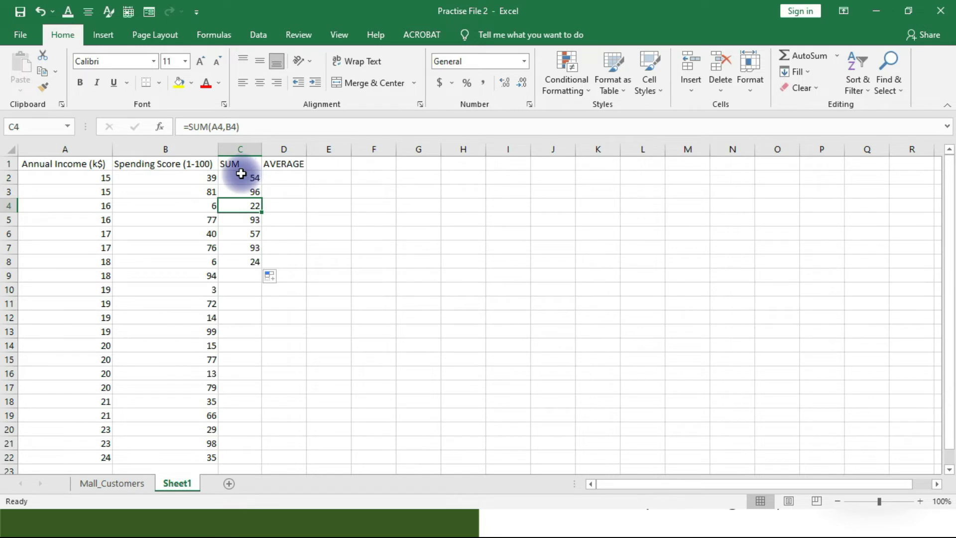
pyautogui.click(244, 175)
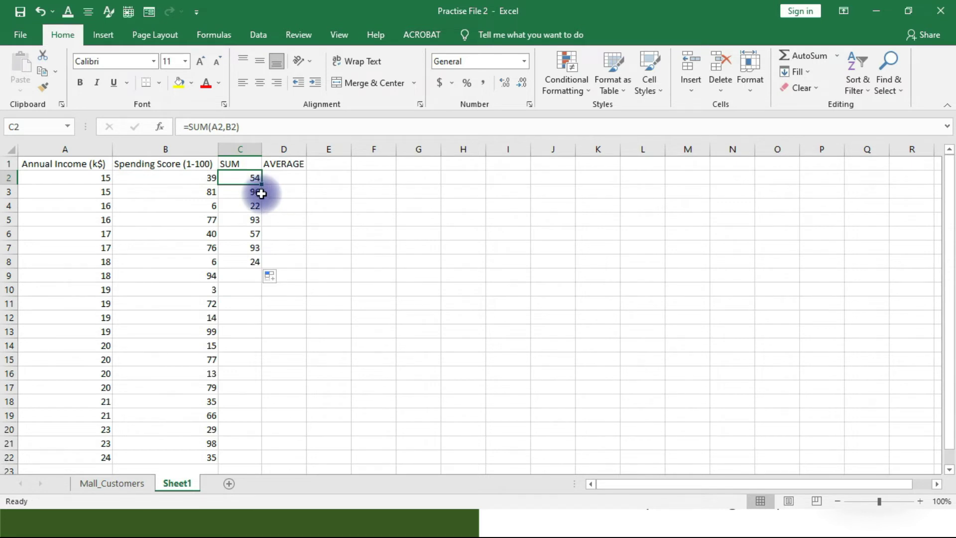
pyautogui.click(277, 178)
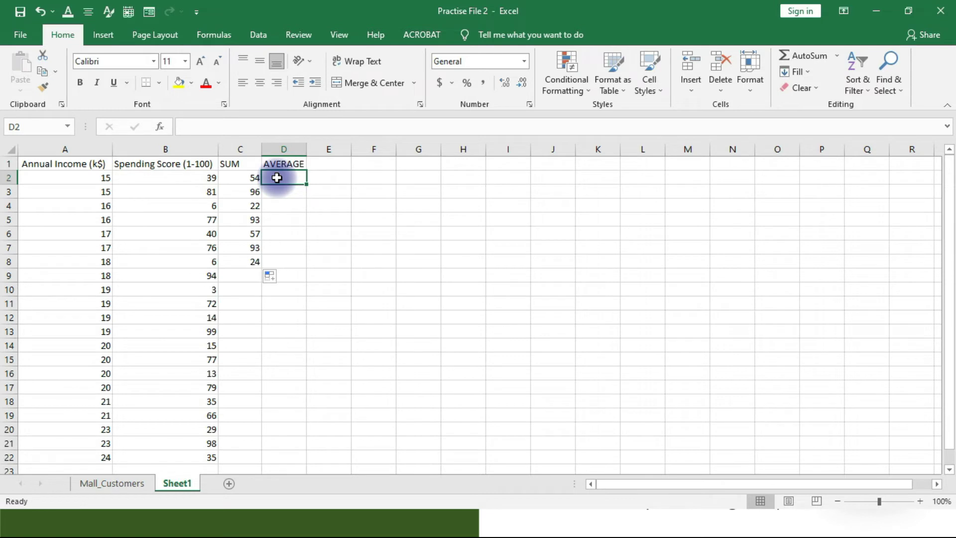
pyautogui.moveTo(250, 179); pyautogui.dragTo(243, 256)
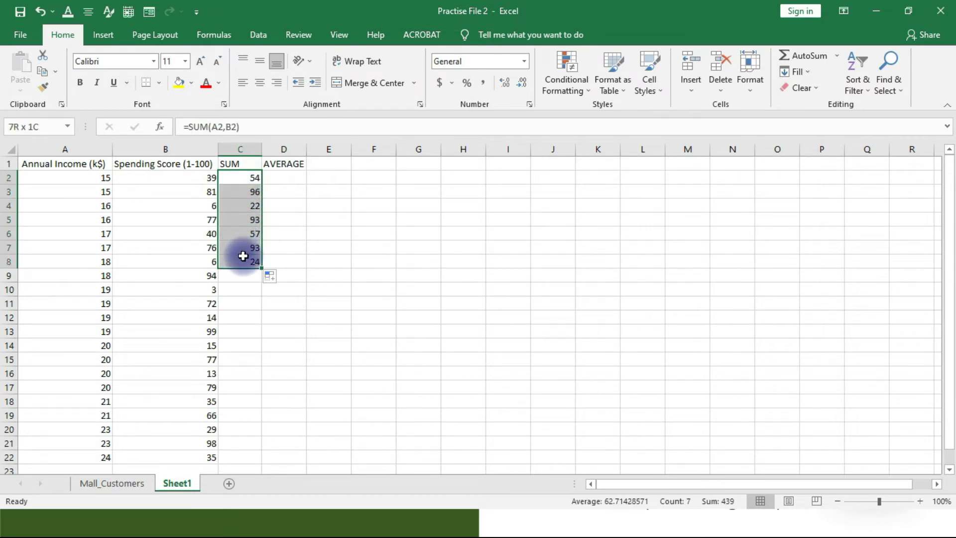
pyautogui.click(246, 276)
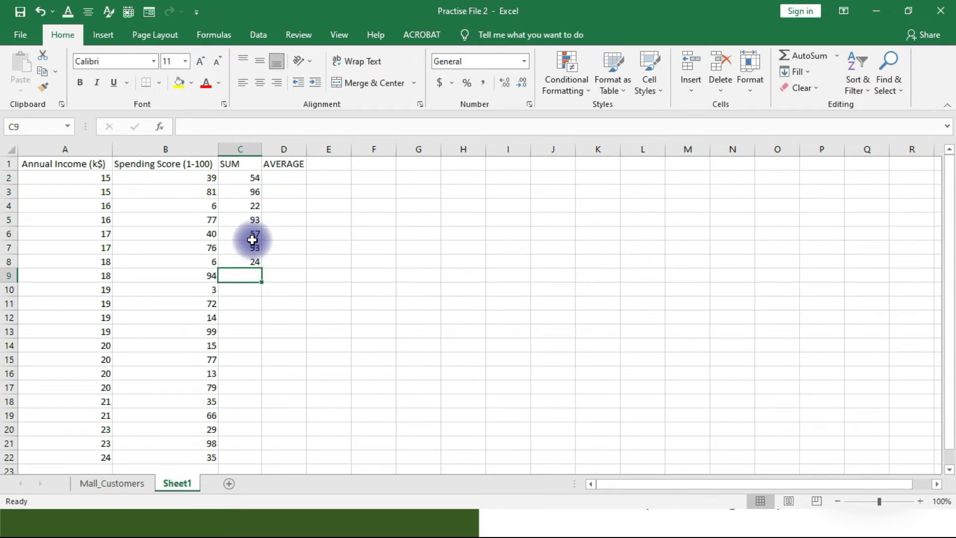
# Total C2:C8 in C9 with =SUM(C2:C8), giving 439.
pyautogui.write('=')
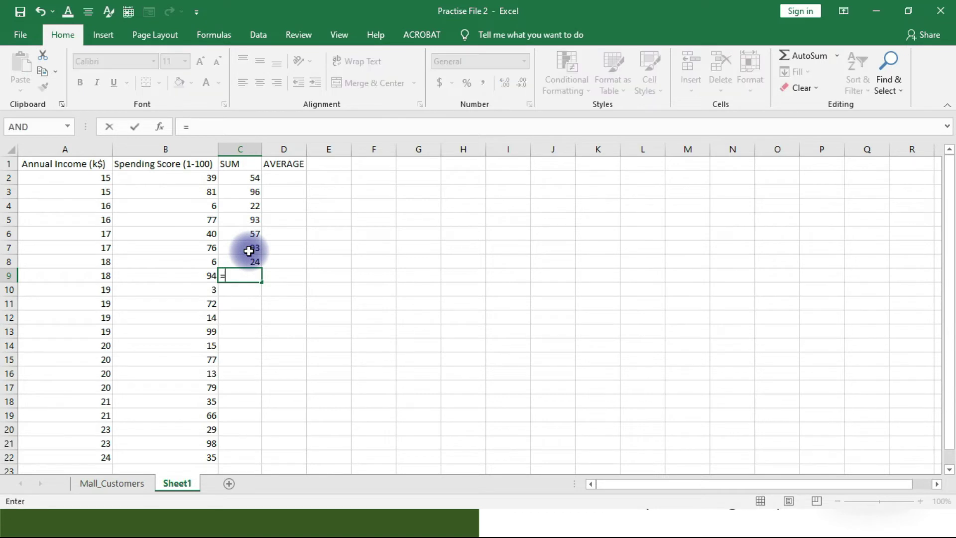
pyautogui.write('SUM(')
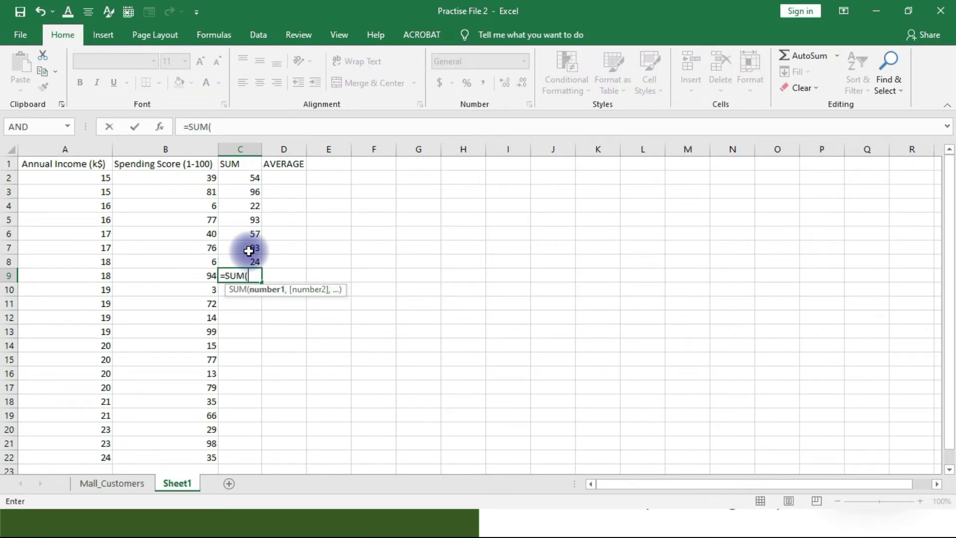
pyautogui.moveTo(249, 177); pyautogui.dragTo(242, 269)
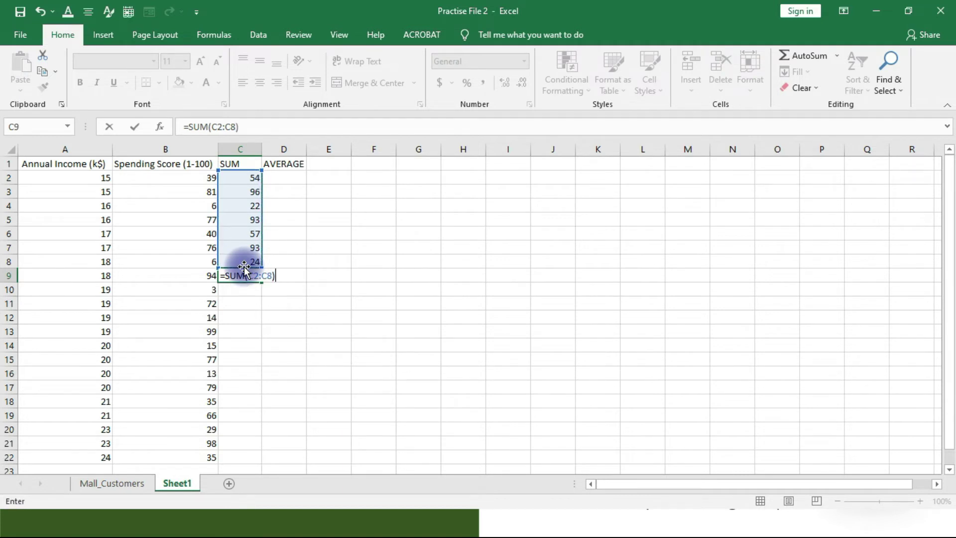
pyautogui.press('Return')
# Give the C9 total a yellow fill.
pyautogui.click(252, 275)
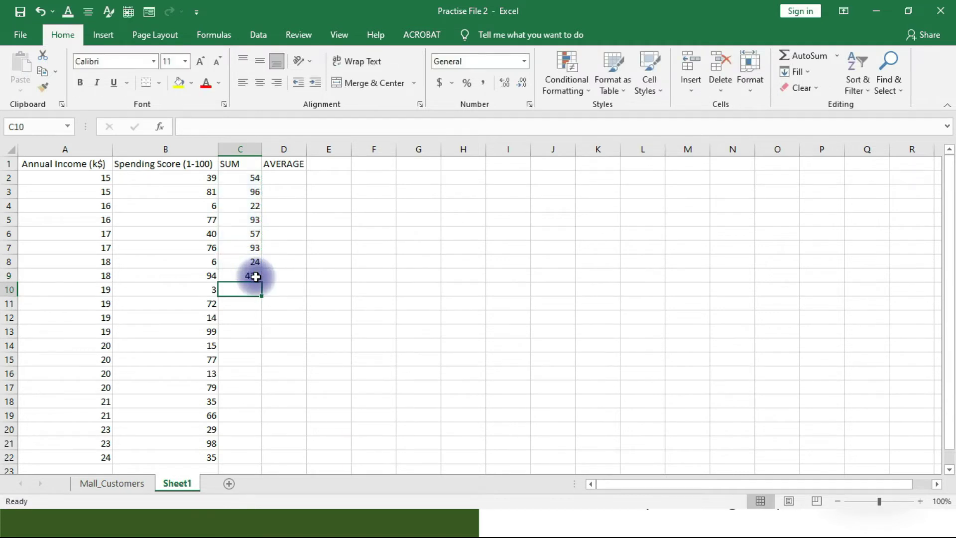
pyautogui.click(179, 83)
pyautogui.click(393, 317)
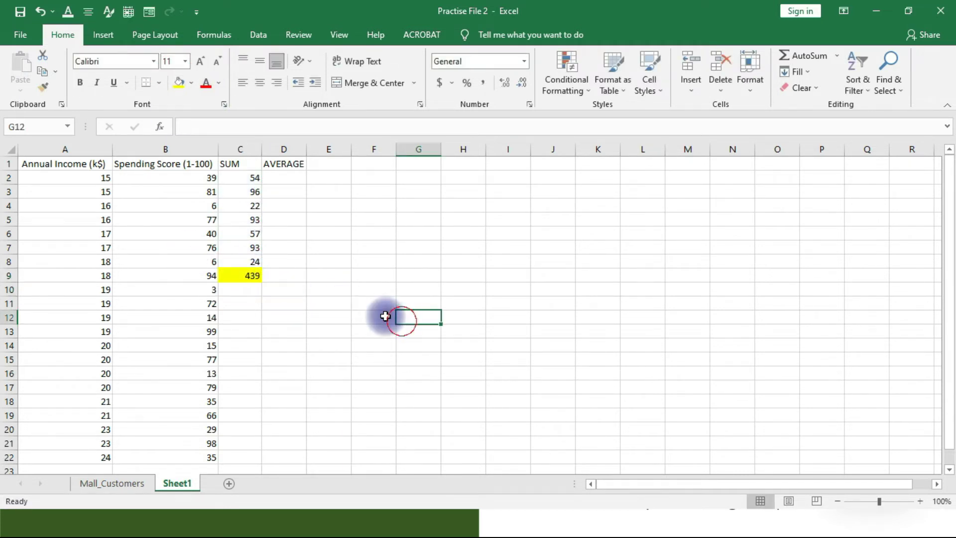
pyautogui.click(282, 178)
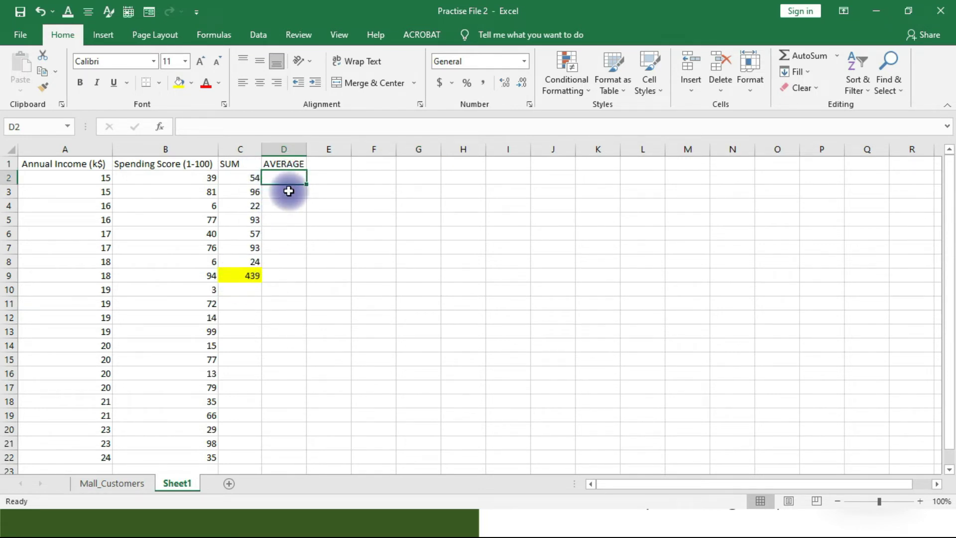
# Enter =C2/C9 in D2, showing 0.123007.
pyautogui.write('=')
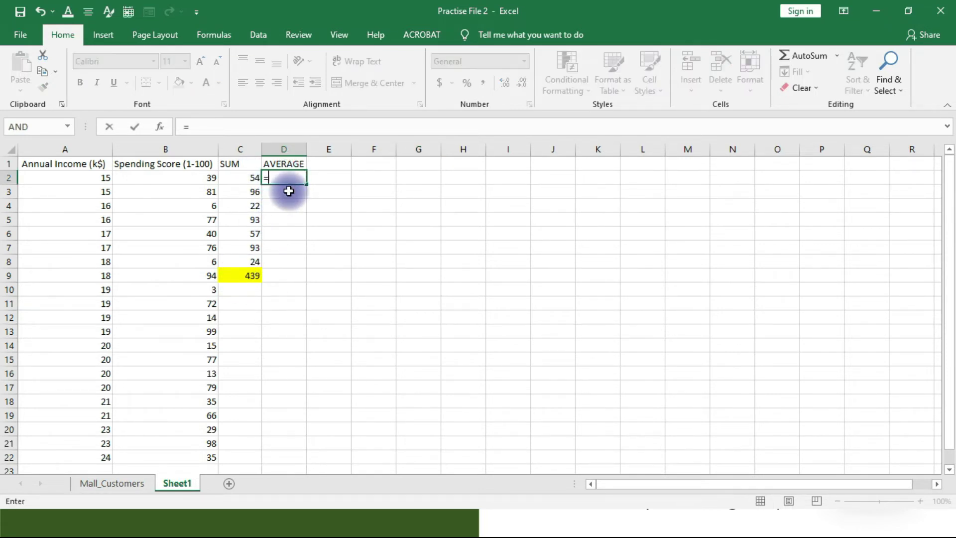
pyautogui.click(253, 178)
pyautogui.write('/')
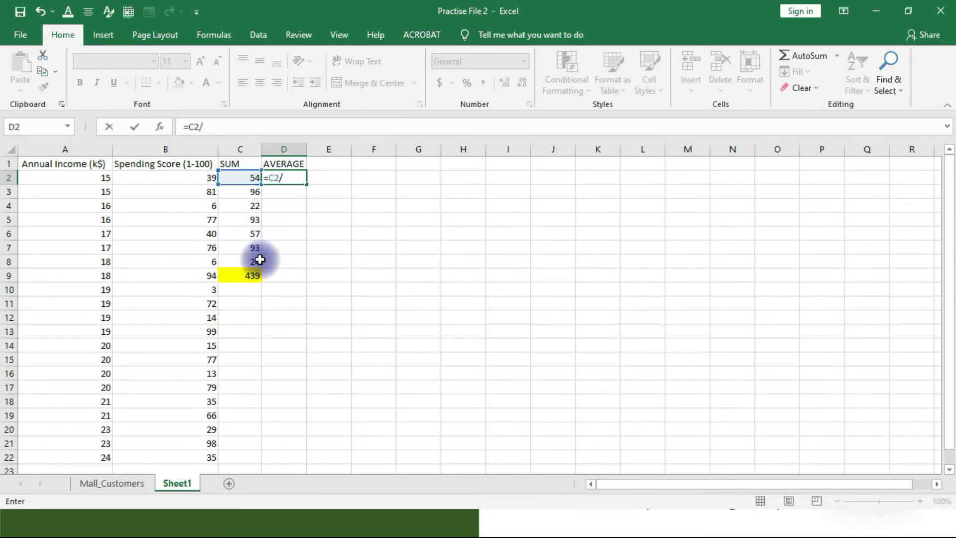
pyautogui.click(252, 275)
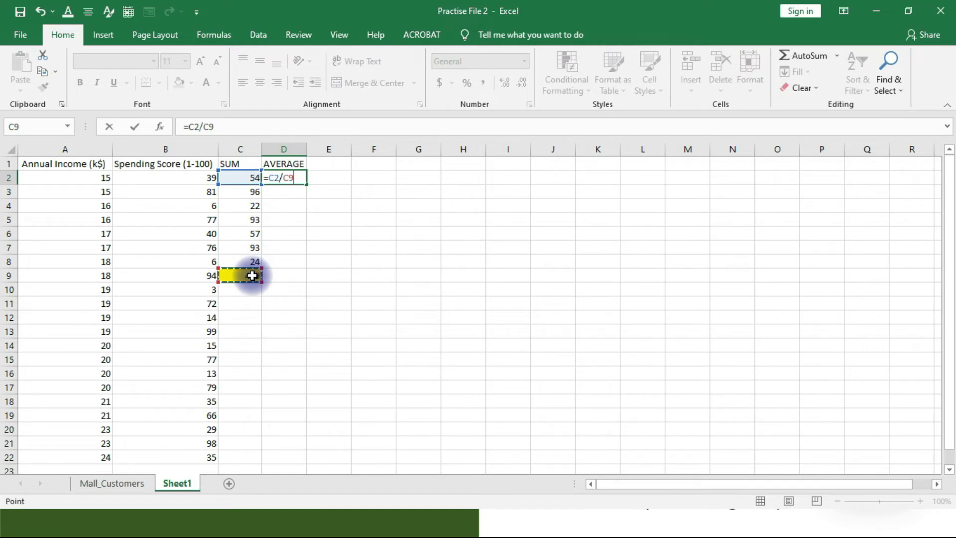
pyautogui.press('Return')
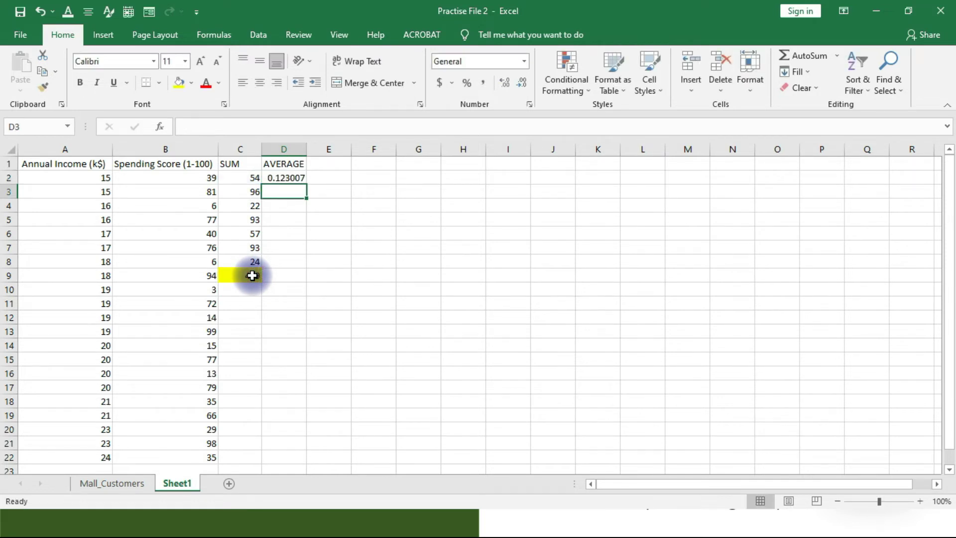
# Copy the D2 formula down to D7 and inspect the #DIV/0! formulas in D3 and D4.
pyautogui.click(283, 175)
pyautogui.moveTo(307, 185); pyautogui.dragTo(317, 255)
pyautogui.click(279, 194)
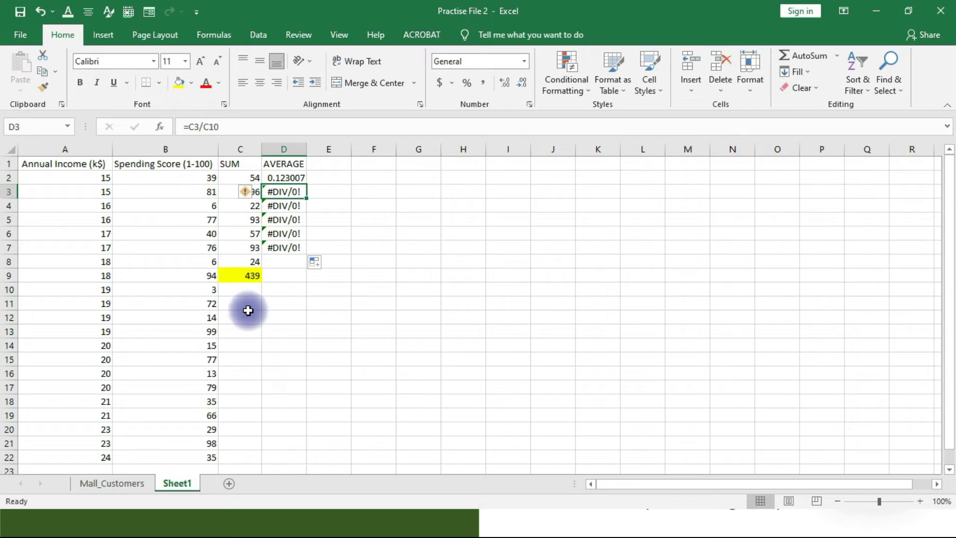
pyautogui.click(248, 345)
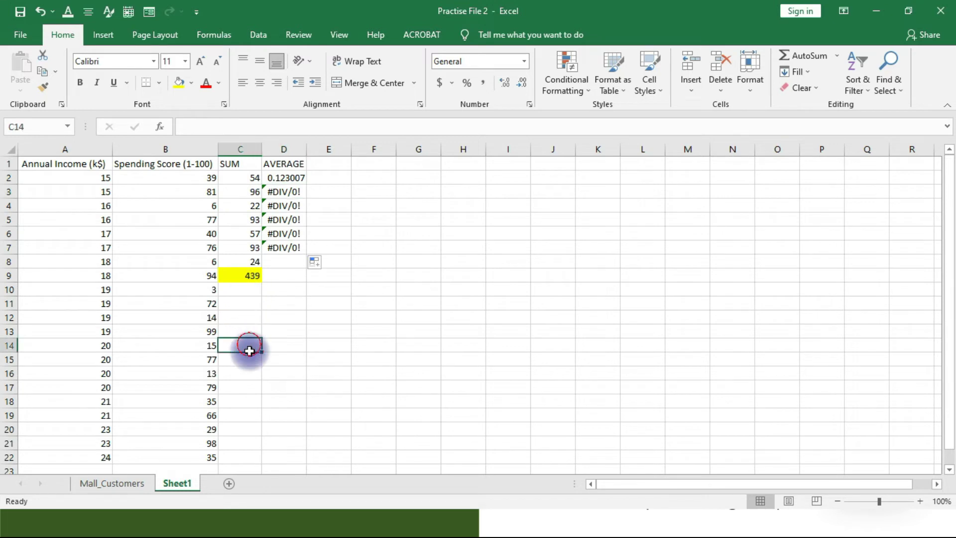
pyautogui.click(281, 206)
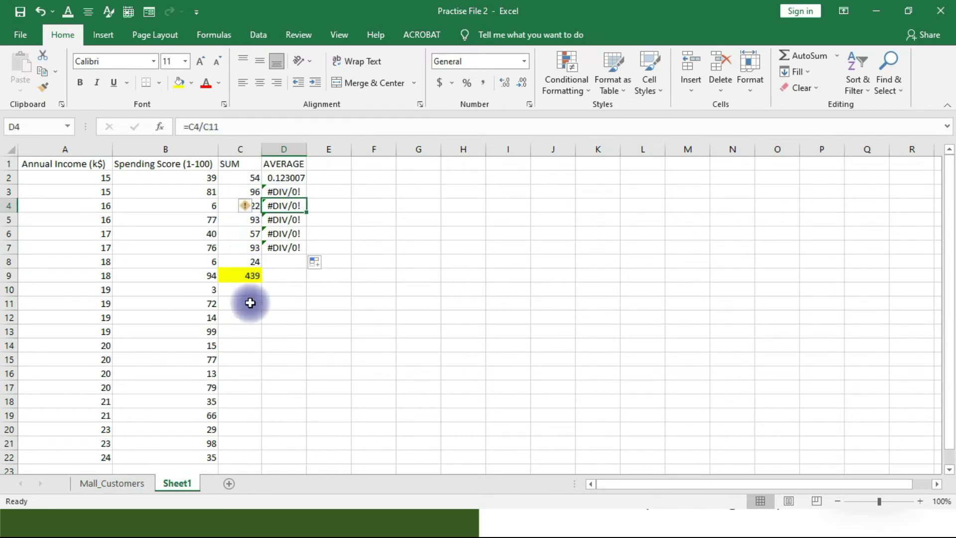
pyautogui.moveTo(249, 362); pyautogui.dragTo(248, 374)
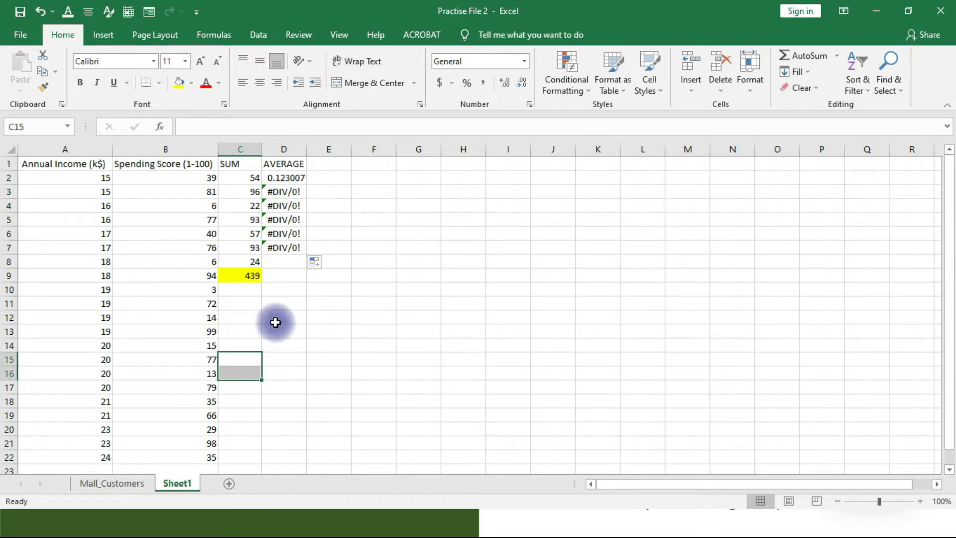
pyautogui.click(282, 192)
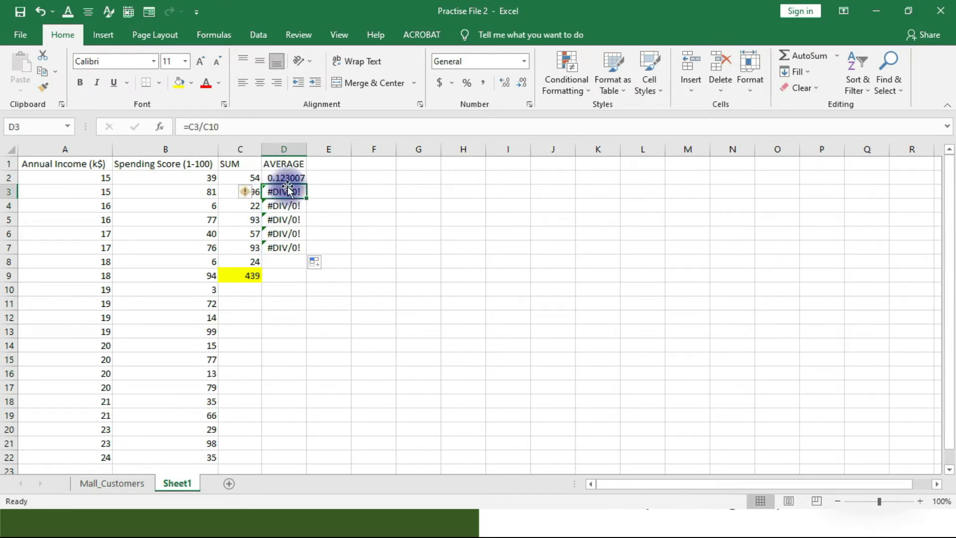
# Change D2 to =C2/$C$9 so the total reference is absolute.
pyautogui.click(283, 178)
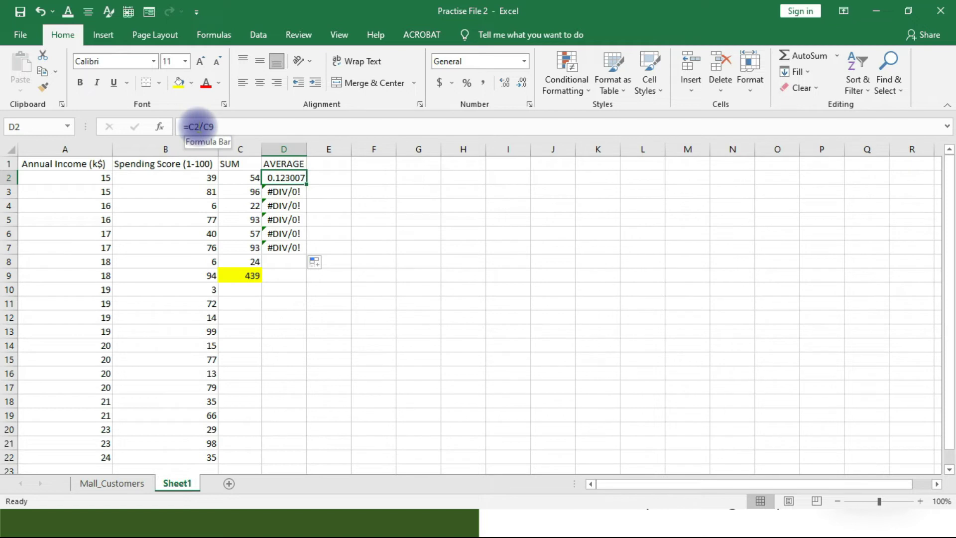
pyautogui.click(209, 127)
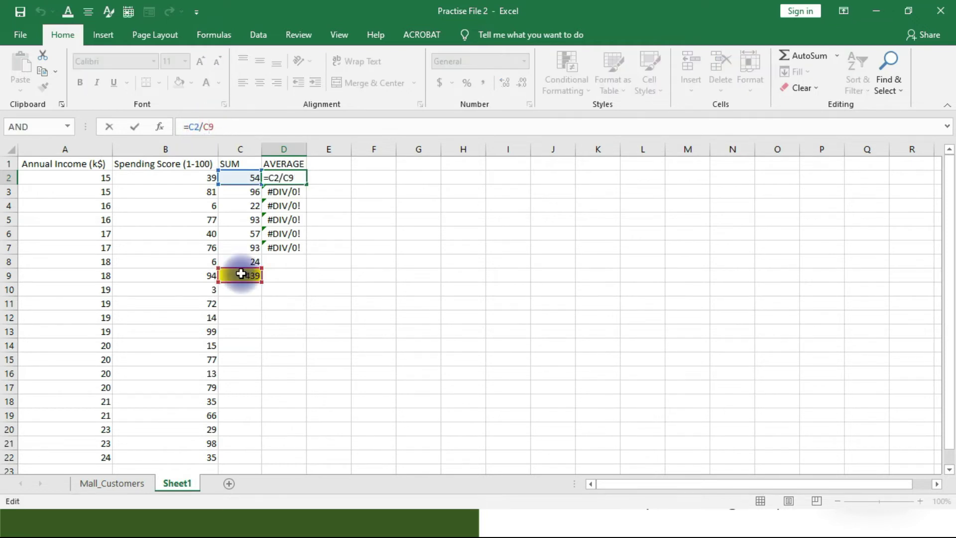
pyautogui.press('F4')
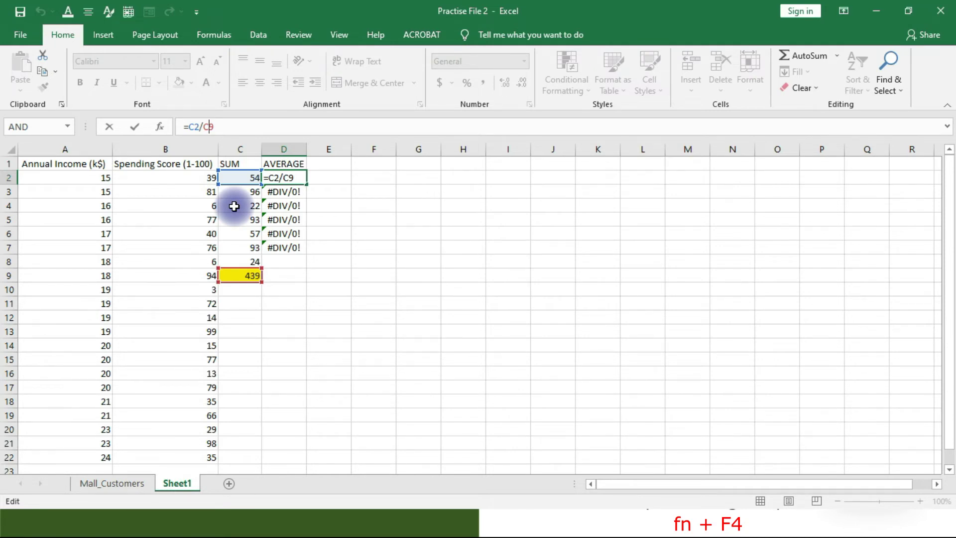
pyautogui.press('F4')
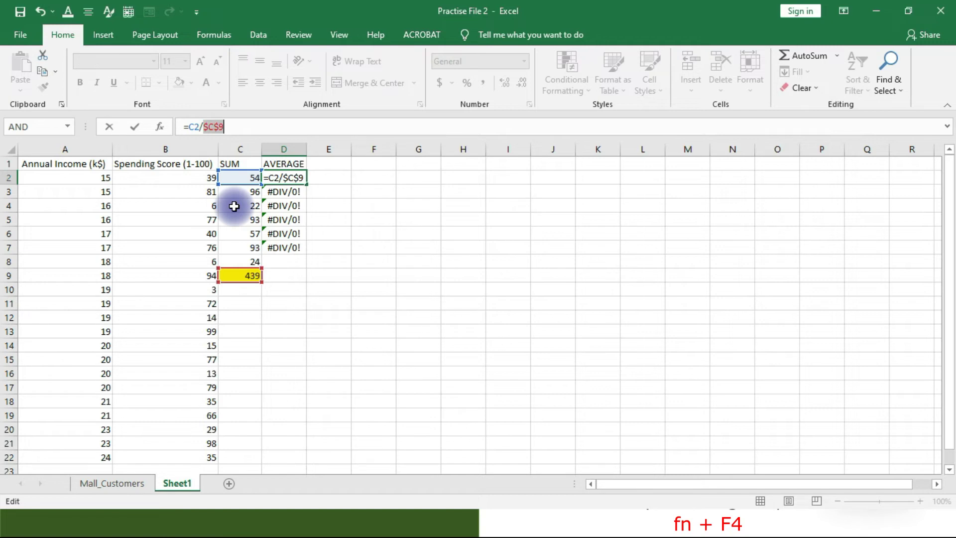
pyautogui.press('Return')
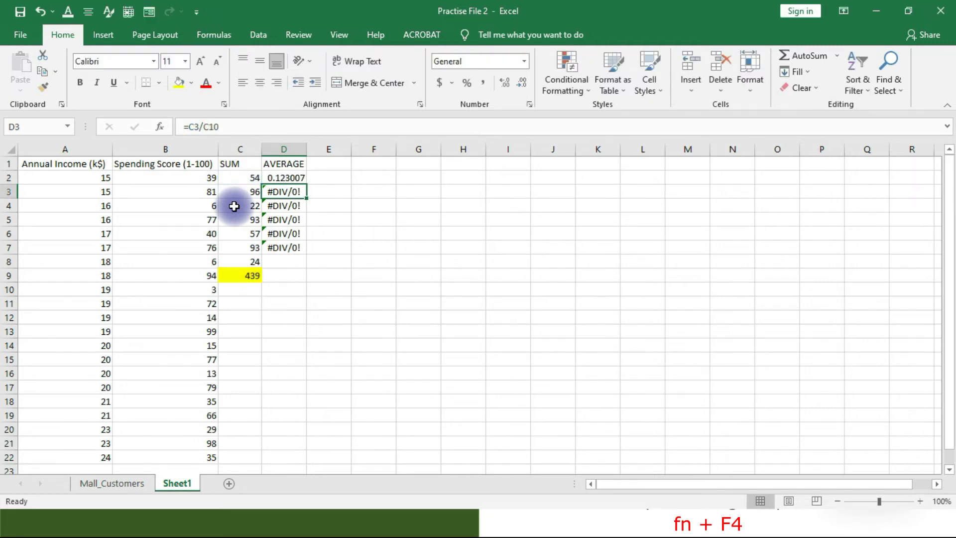
# Fill the corrected formula down to D8, giving shares from 0.123007 to 0.05467.
pyautogui.click(304, 180)
pyautogui.moveTo(307, 185); pyautogui.dragTo(305, 267)
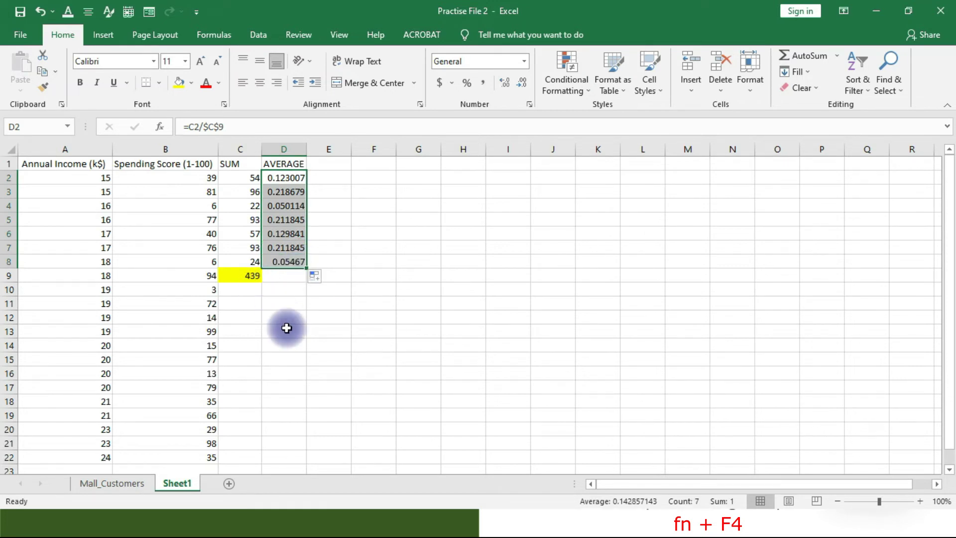
pyautogui.click(286, 327)
pyautogui.click(249, 277)
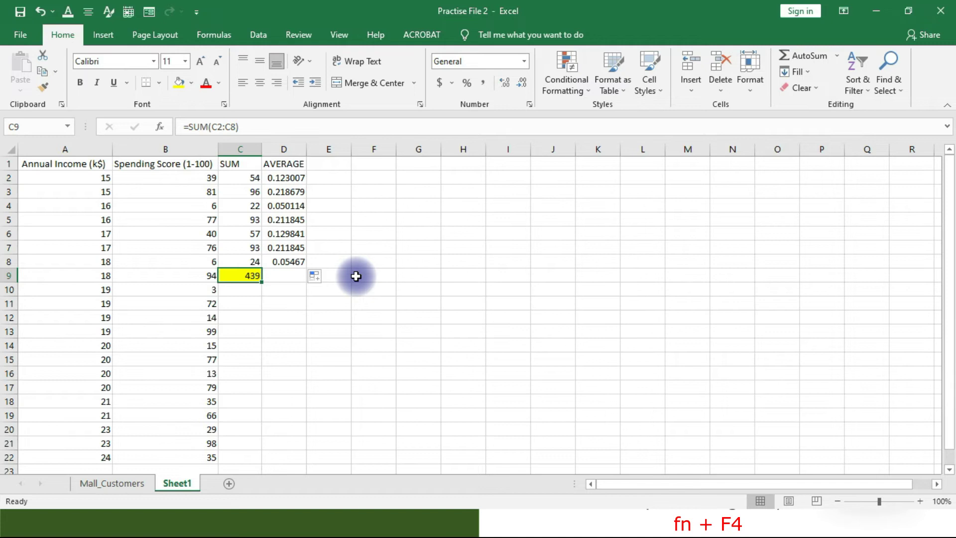
pyautogui.click(461, 178)
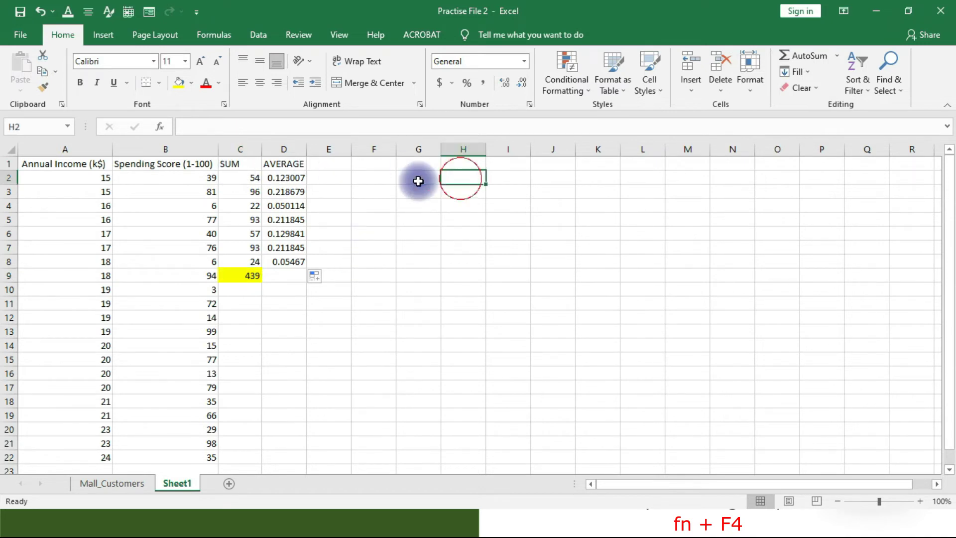
# Open the Insert Function dialog for H2.
pyautogui.click(160, 126)
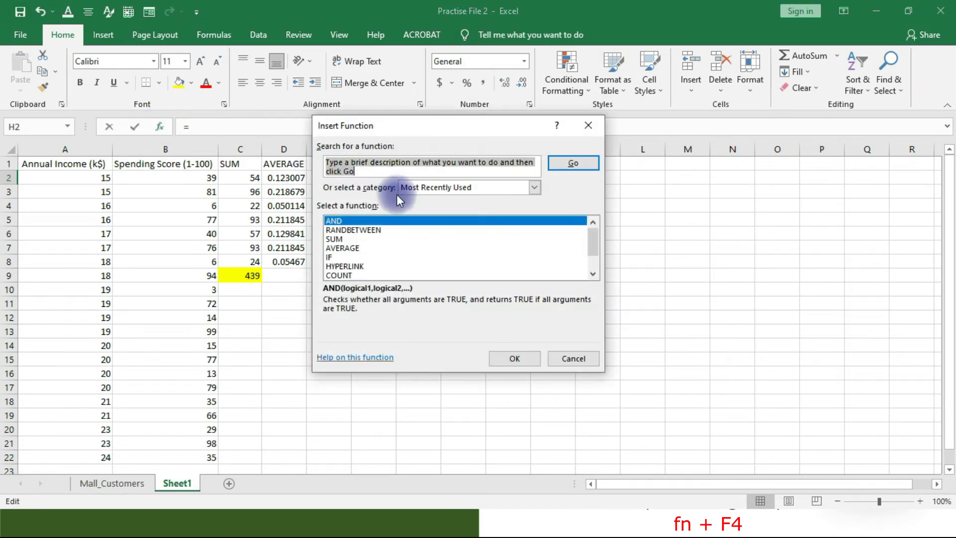
pyautogui.click(571, 357)
pyautogui.click(160, 128)
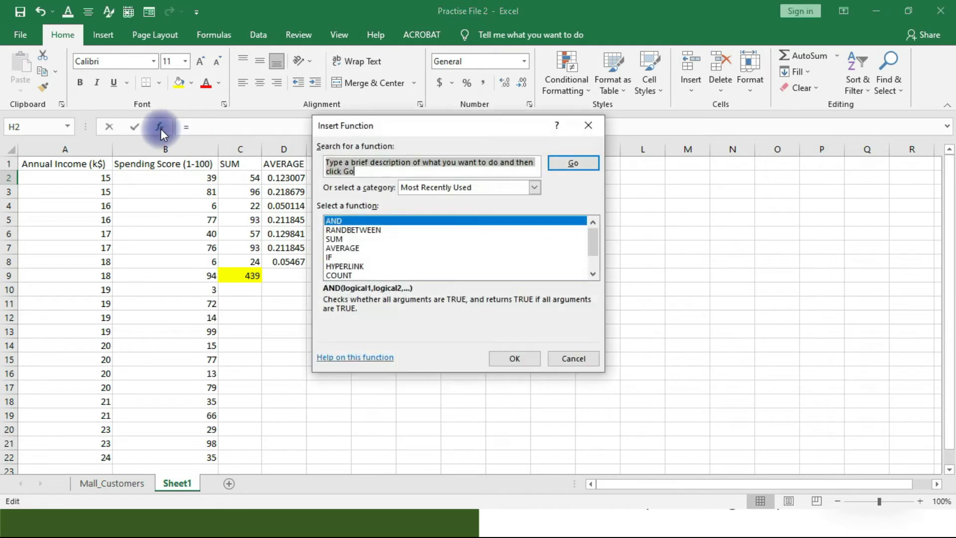
pyautogui.scroll(-1, 414, 264)
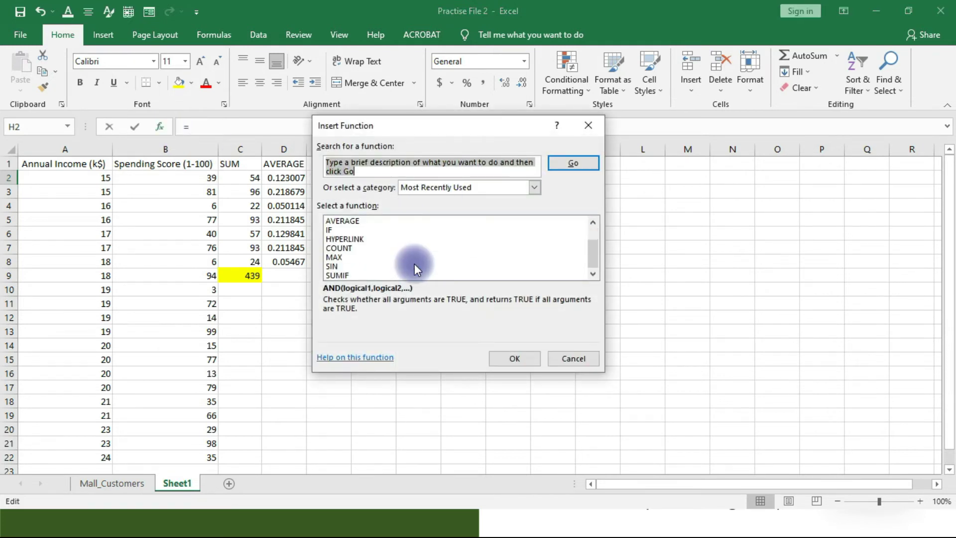
pyautogui.scroll(1, 366, 258)
pyautogui.scroll(-1, 359, 239)
pyautogui.scroll(1, 357, 233)
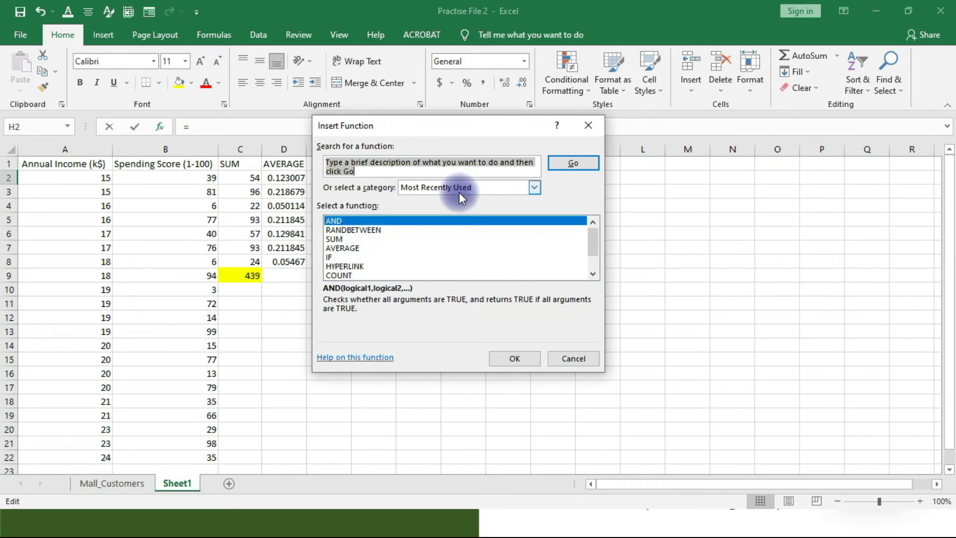
pyautogui.scroll(-1, 388, 256)
pyautogui.scroll(1, 352, 269)
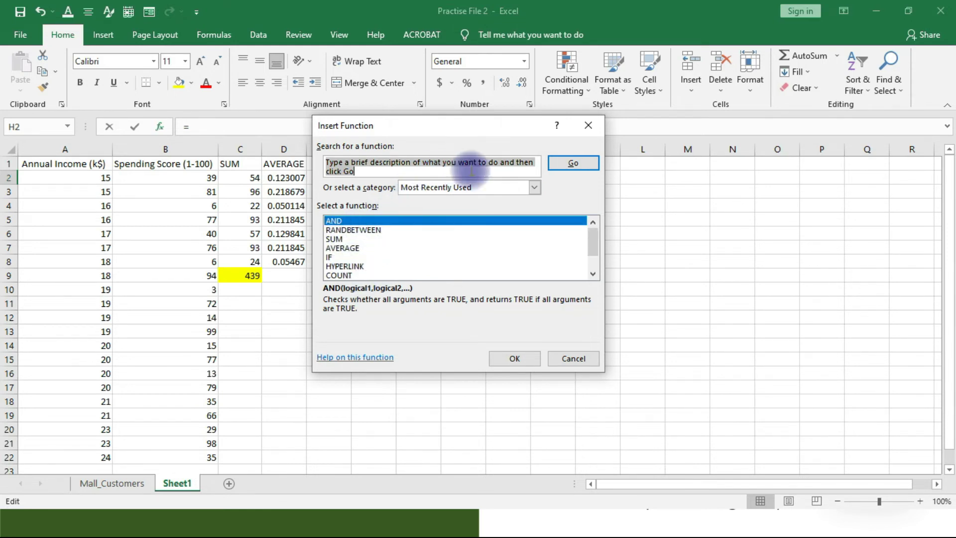
# Switch the function category to All, then to Statistical.
pyautogui.click(532, 187)
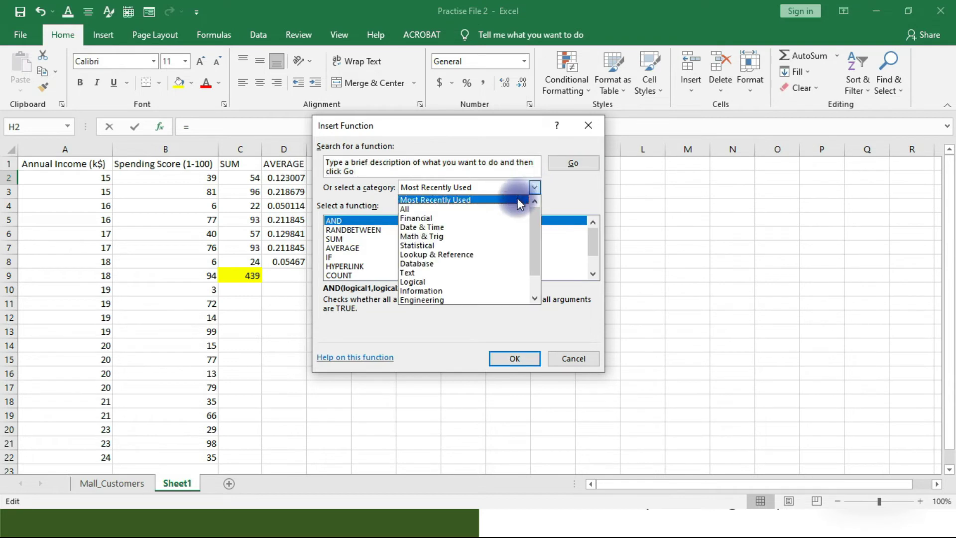
pyautogui.click(426, 210)
pyautogui.scroll(-12, 435, 255)
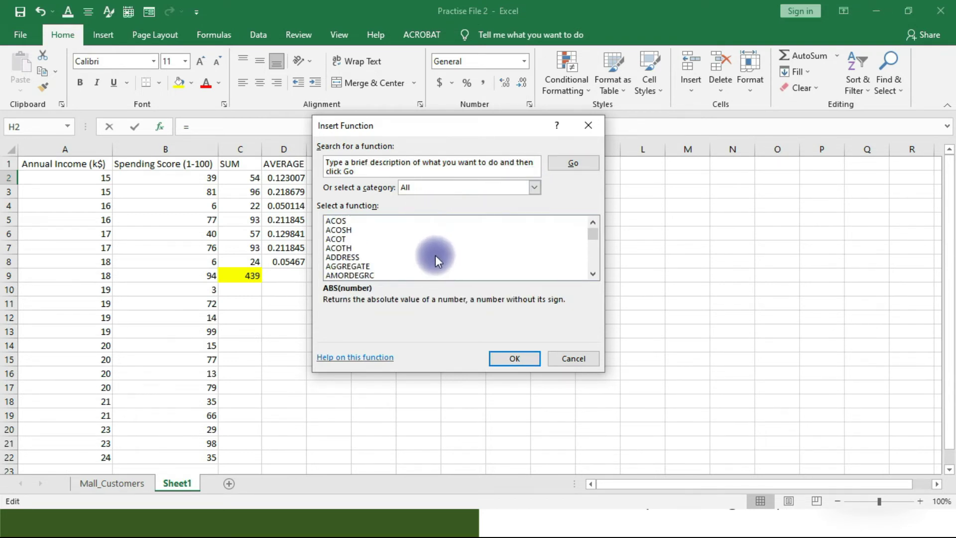
pyautogui.scroll(6, 433, 243)
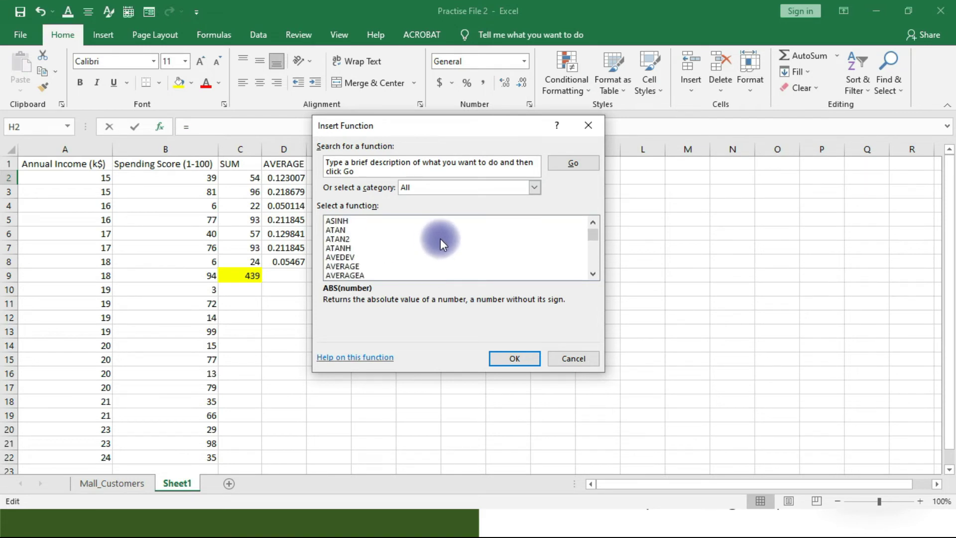
pyautogui.click(534, 188)
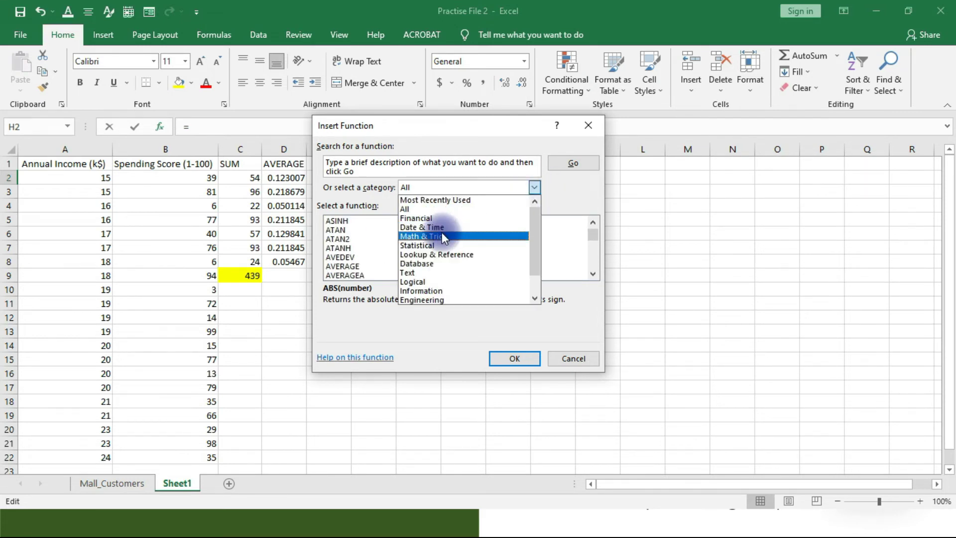
pyautogui.scroll(-2, 461, 274)
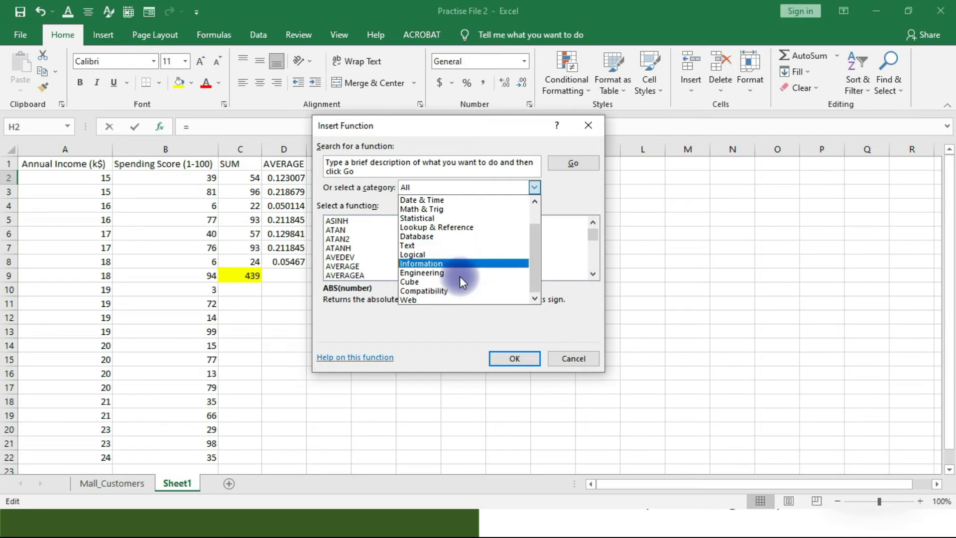
pyautogui.scroll(1, 459, 276)
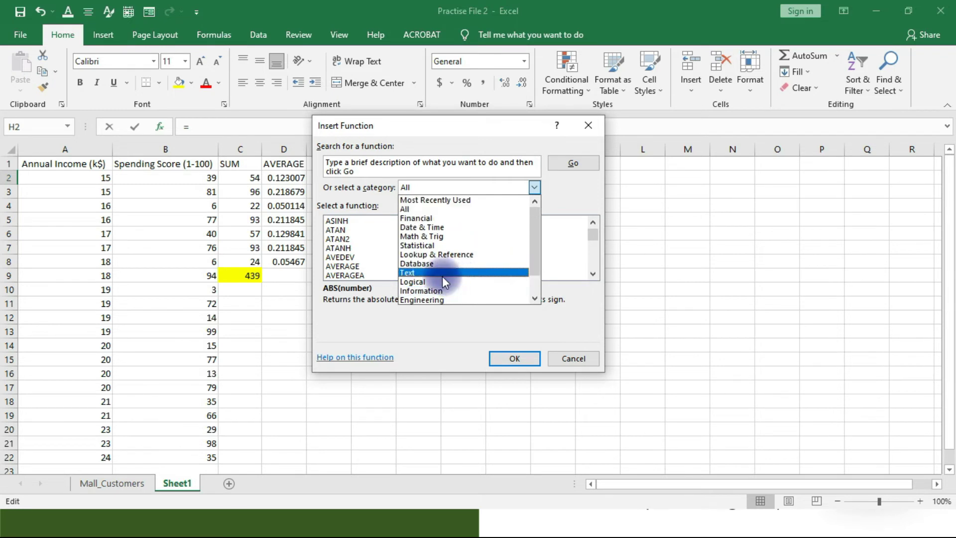
pyautogui.click(423, 246)
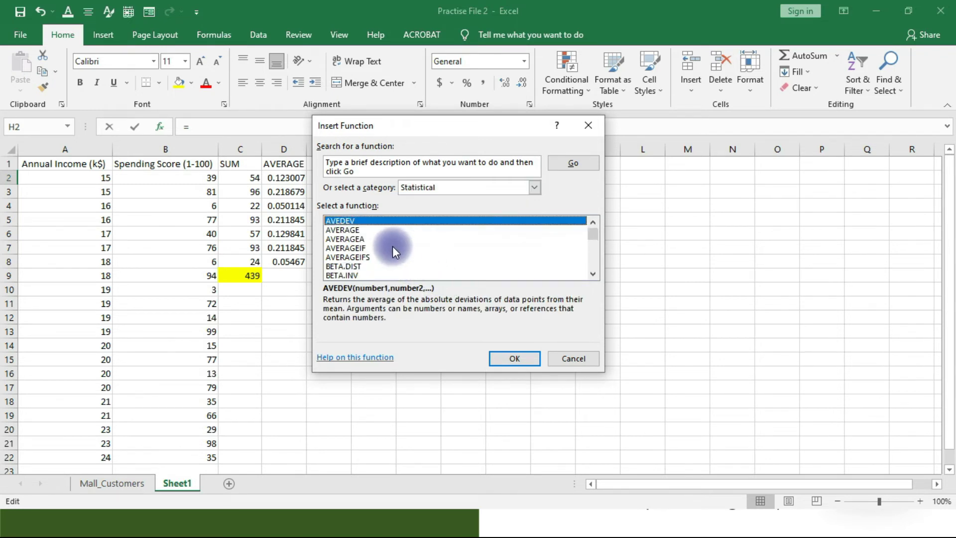
# Keep the Statistical category and scroll through its function list.
pyautogui.scroll(-20, 382, 226)
pyautogui.scroll(-4, 382, 234)
pyautogui.scroll(6, 398, 246)
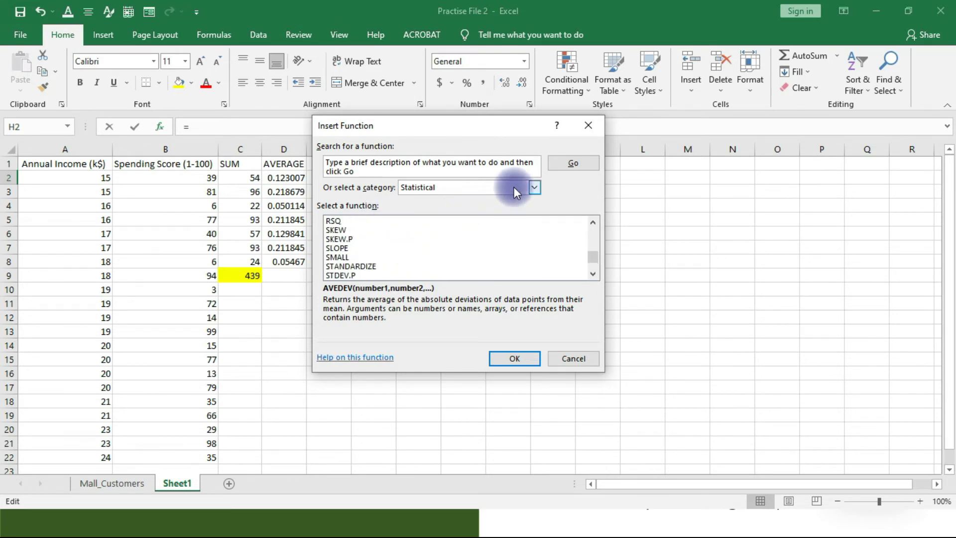
pyautogui.click(535, 187)
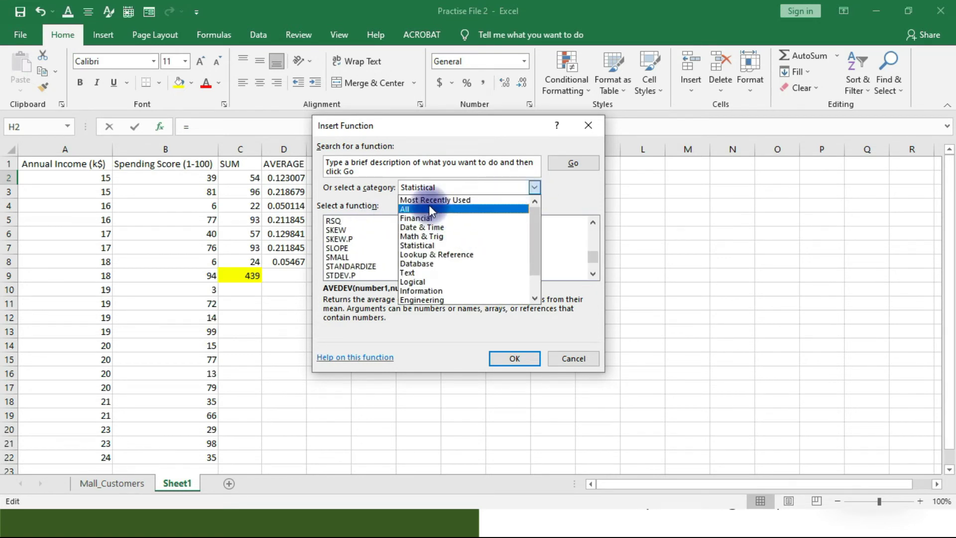
pyautogui.click(435, 246)
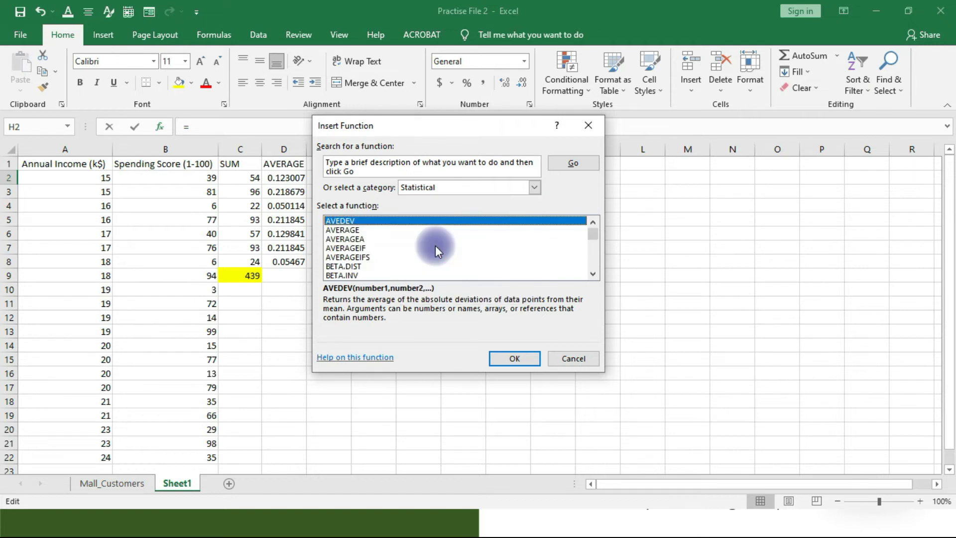
pyautogui.scroll(-2, 380, 246)
pyautogui.scroll(-12, 380, 246)
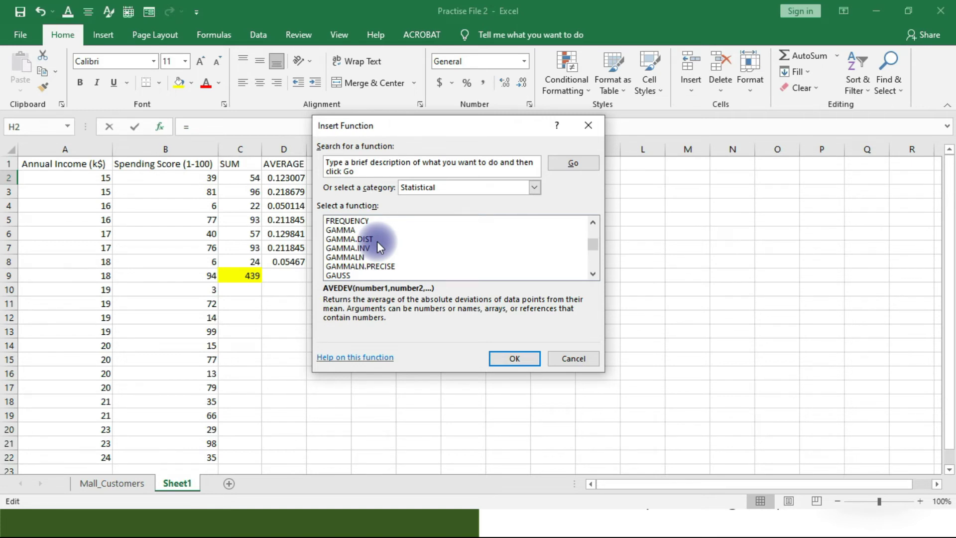
pyautogui.scroll(-20, 377, 244)
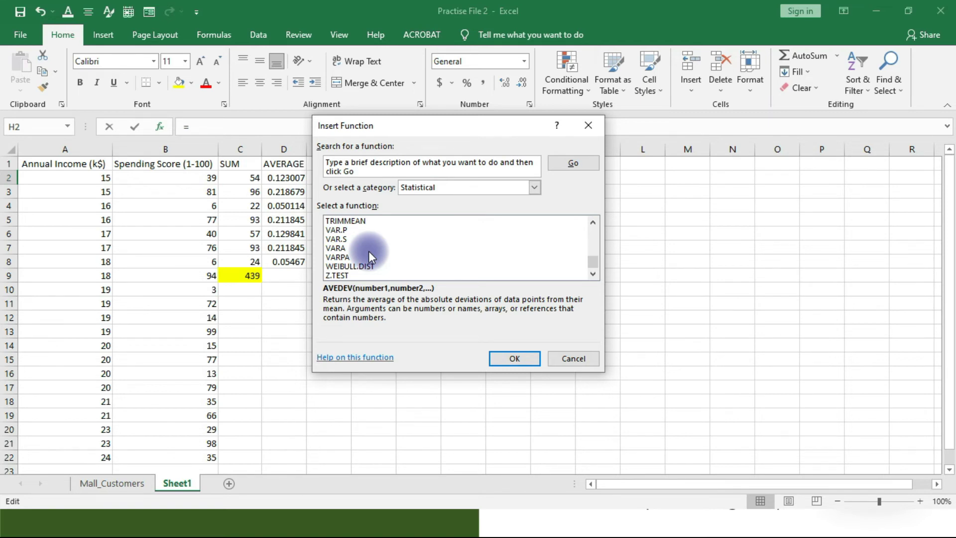
pyautogui.scroll(20, 369, 250)
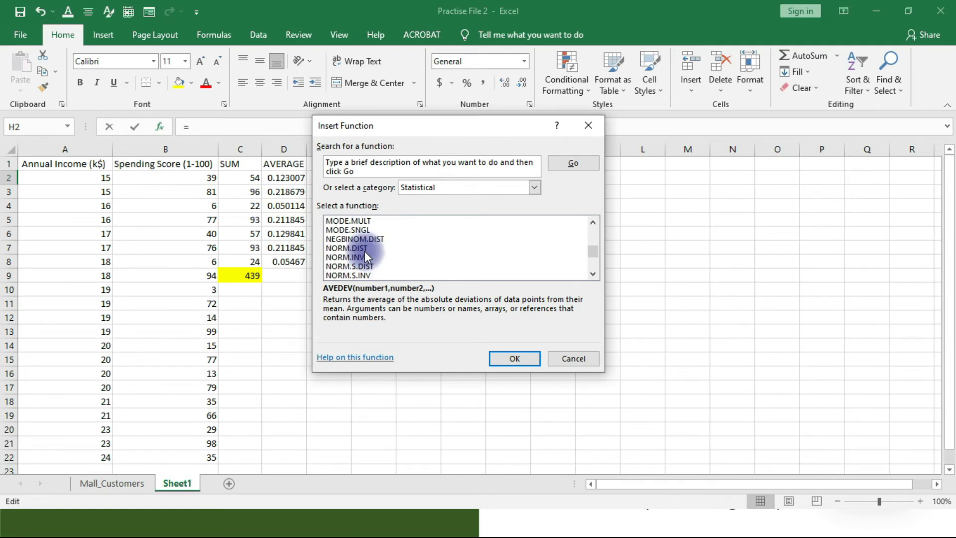
pyautogui.scroll(13, 359, 249)
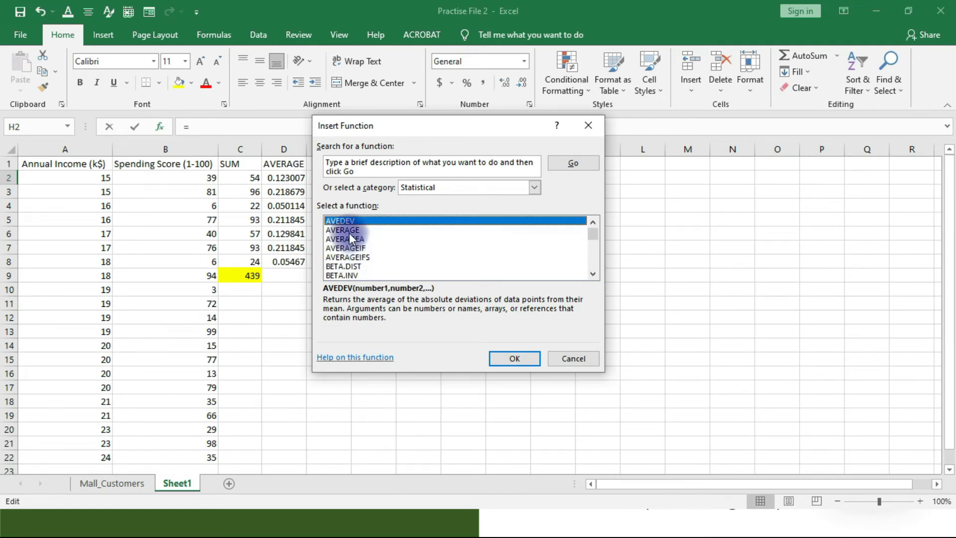
# Preview the AVERAGE, AVEDEV, BETA.DIST, BINOM.DIST and COUNTIF descriptions, then close without inserting.
pyautogui.click(352, 228)
pyautogui.click(342, 219)
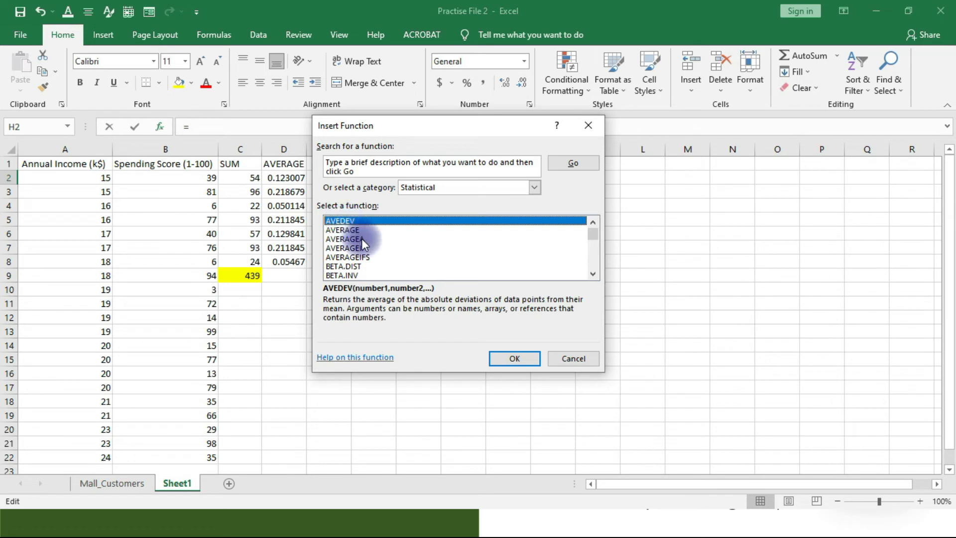
pyautogui.scroll(-1, 360, 241)
pyautogui.click(354, 241)
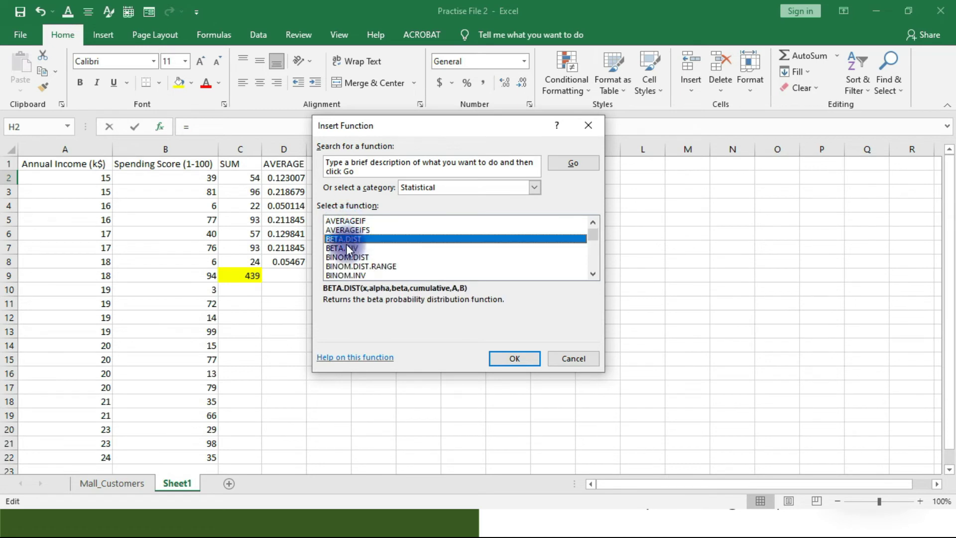
pyautogui.click(343, 255)
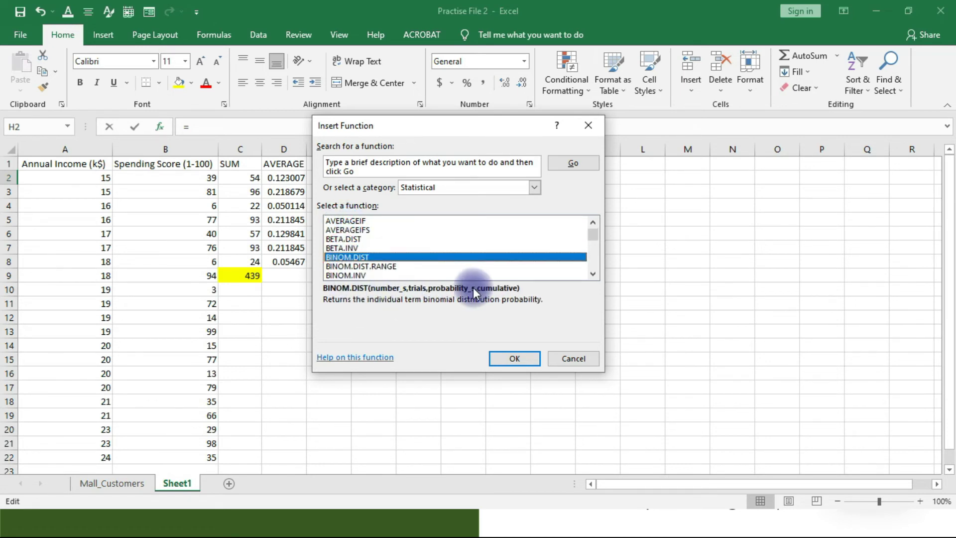
pyautogui.scroll(-5, 350, 244)
pyautogui.click(353, 246)
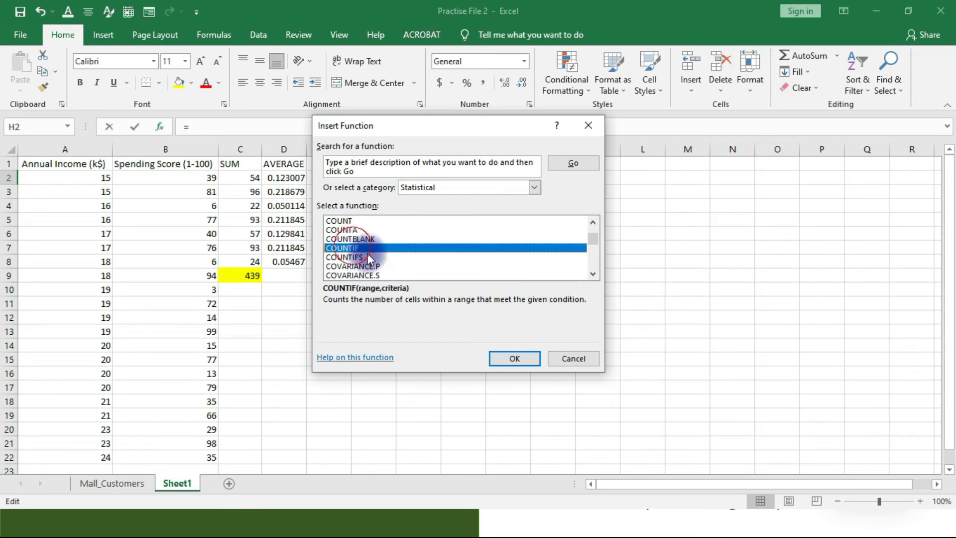
pyautogui.click(563, 358)
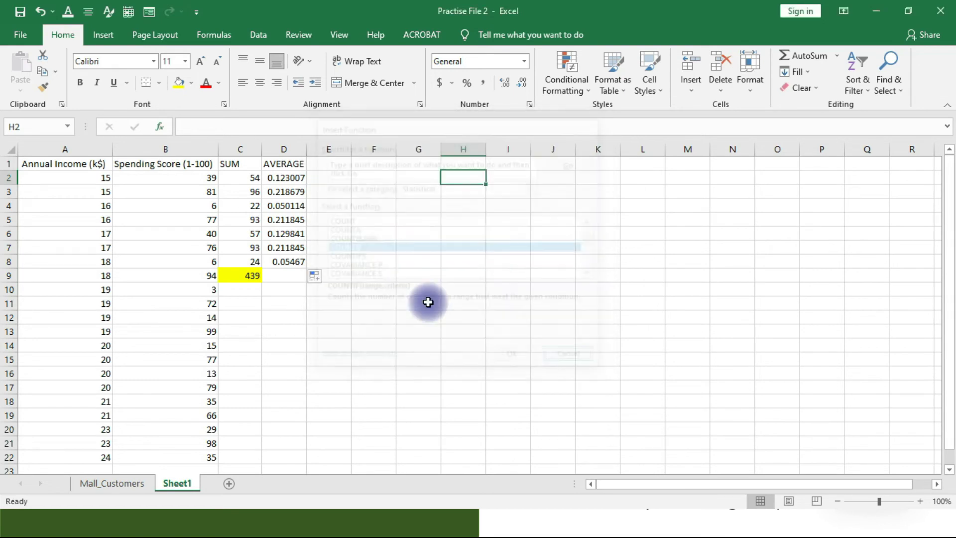
pyautogui.click(159, 126)
pyautogui.scroll(-12, 367, 251)
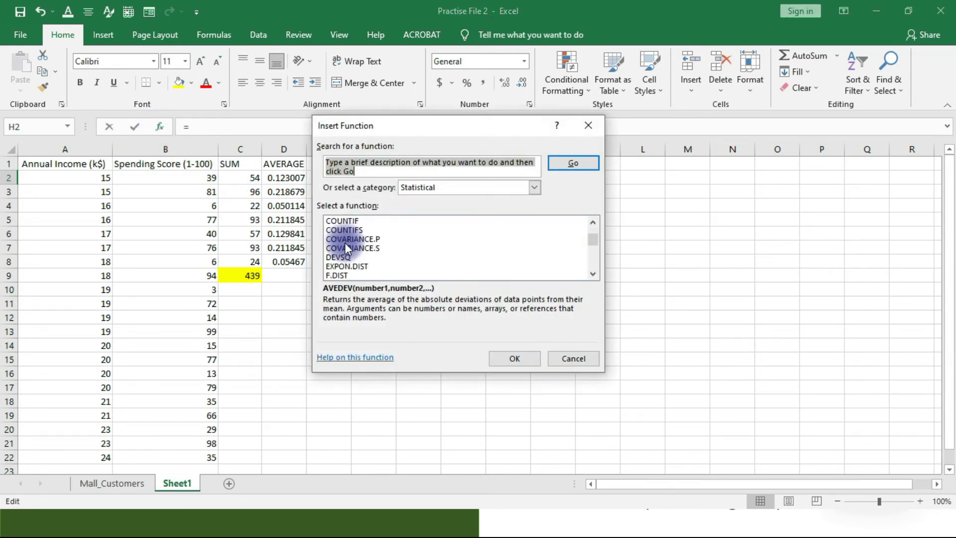
pyautogui.scroll(-17, 358, 243)
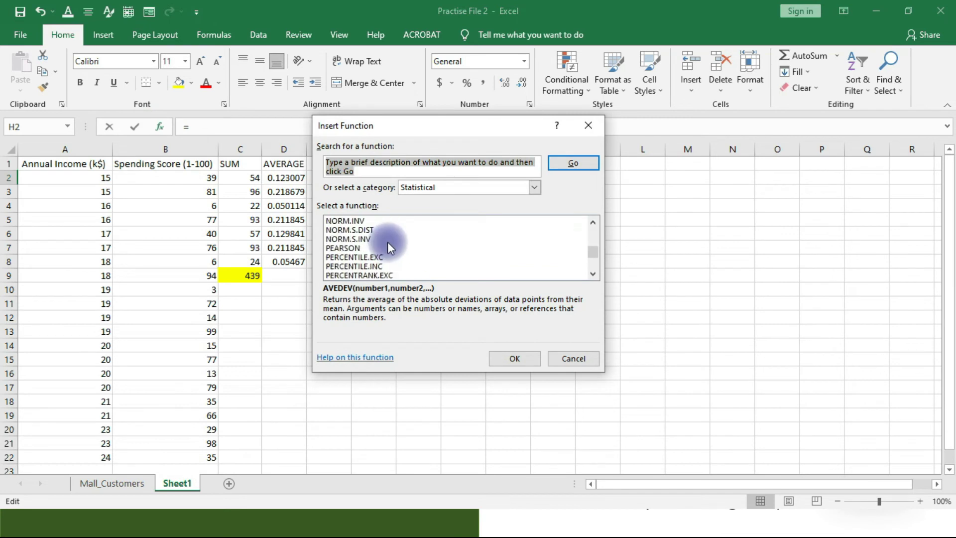
pyautogui.click(534, 188)
pyautogui.scroll(-1, 445, 253)
pyautogui.scroll(1, 417, 228)
pyautogui.scroll(1, 416, 226)
pyautogui.click(361, 168)
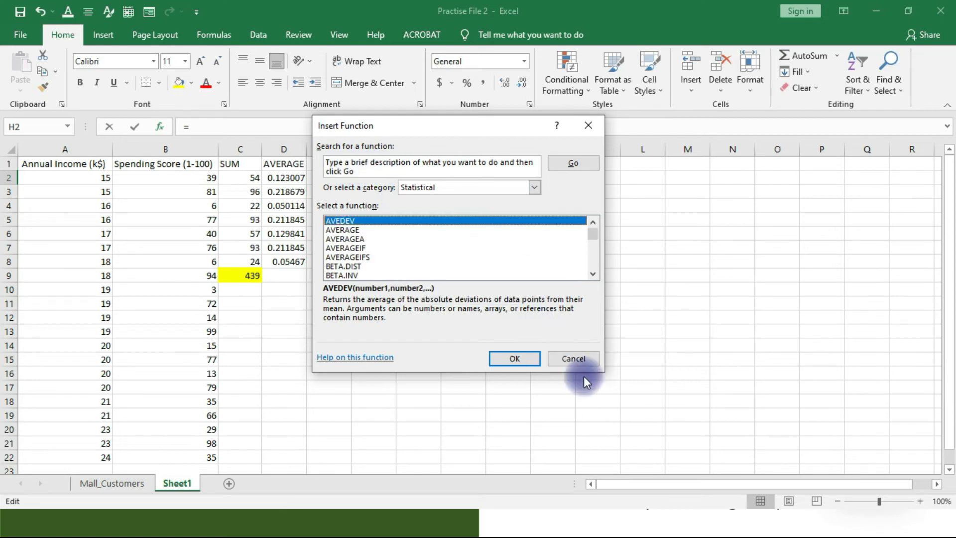
pyautogui.click(581, 359)
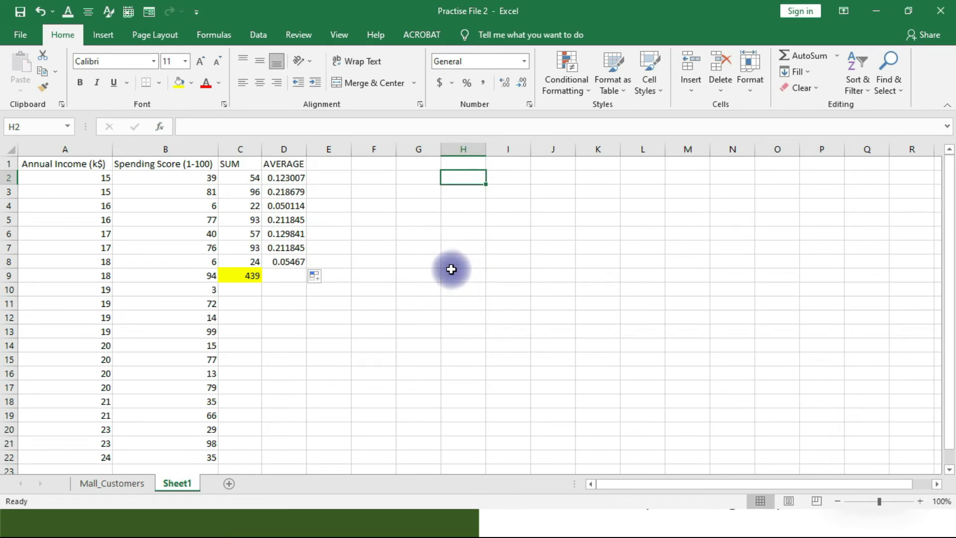
pyautogui.click(330, 181)
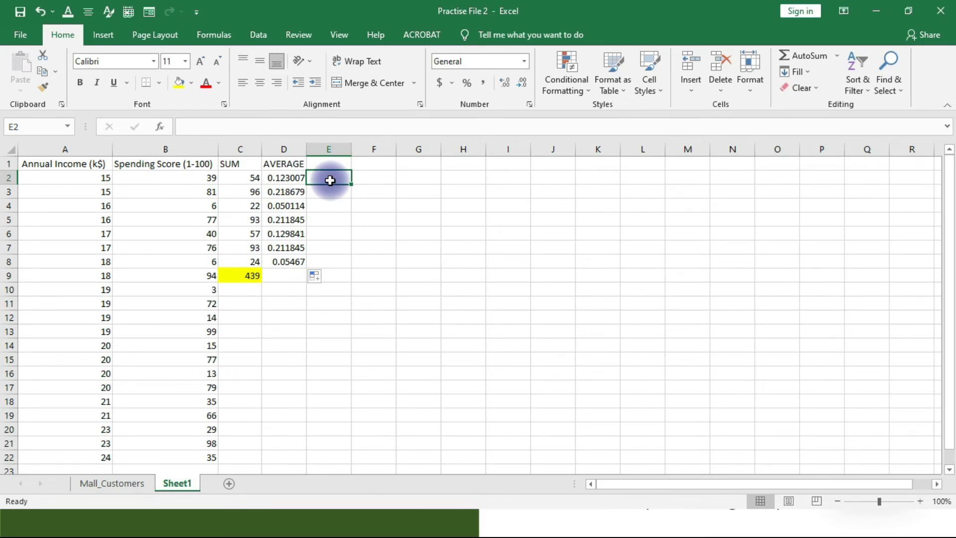
# Enter =IF(A2>20,"FINE BOY","GET OUT") in E2, which shows GET OUT for income 15.
pyautogui.press('Escape')
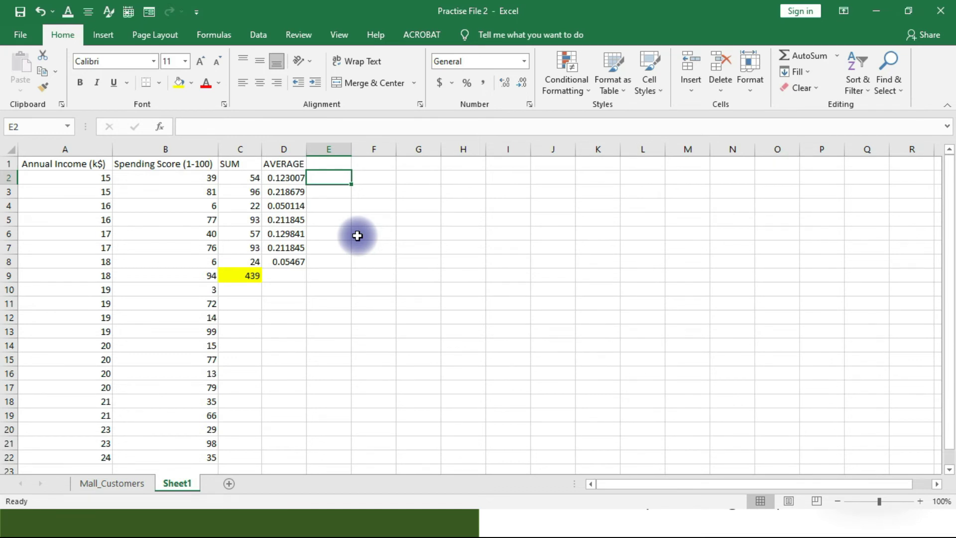
pyautogui.write('=')
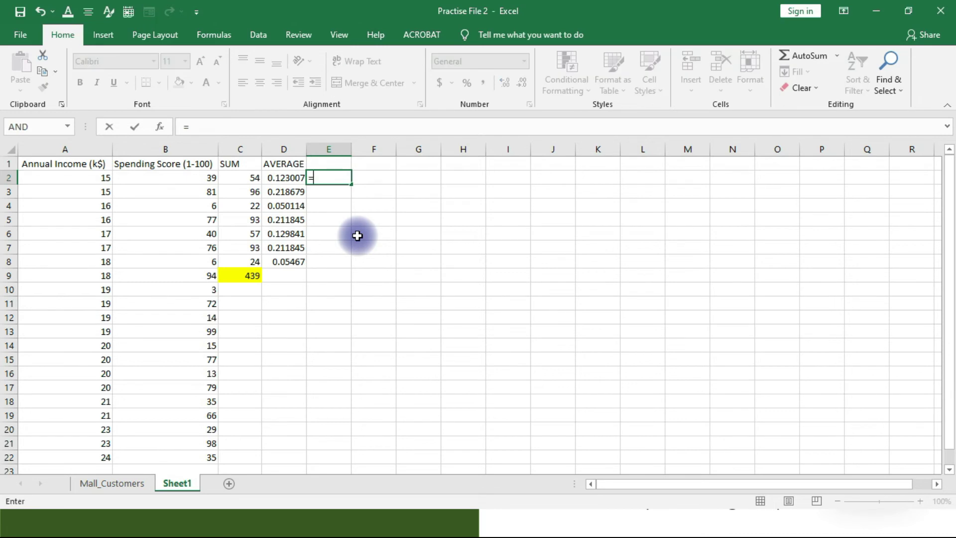
pyautogui.write('IF(')
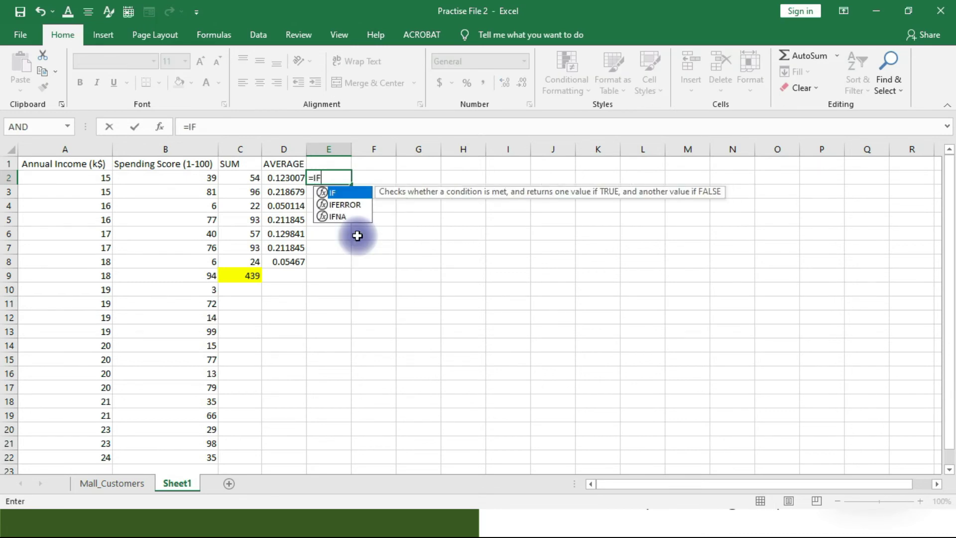
pyautogui.doubleClick(332, 193)
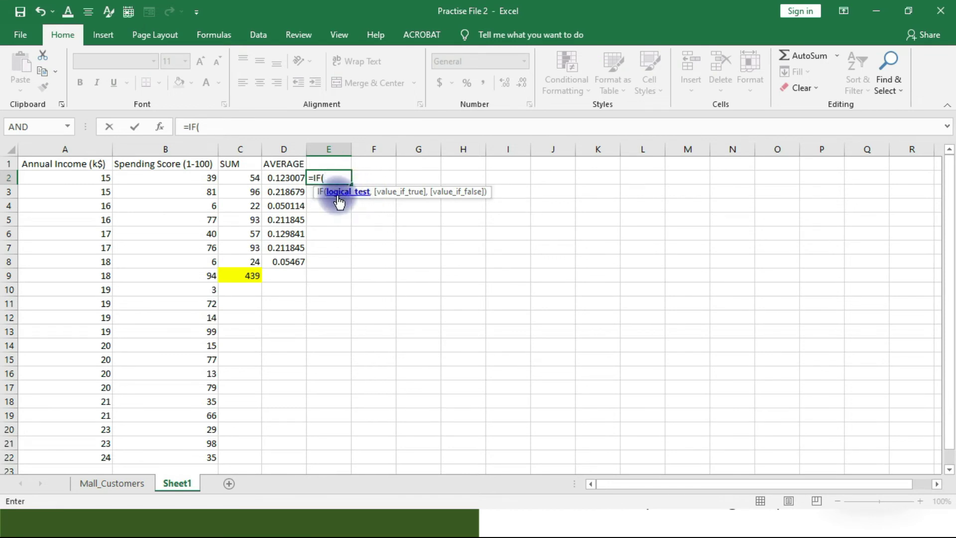
pyautogui.click(100, 178)
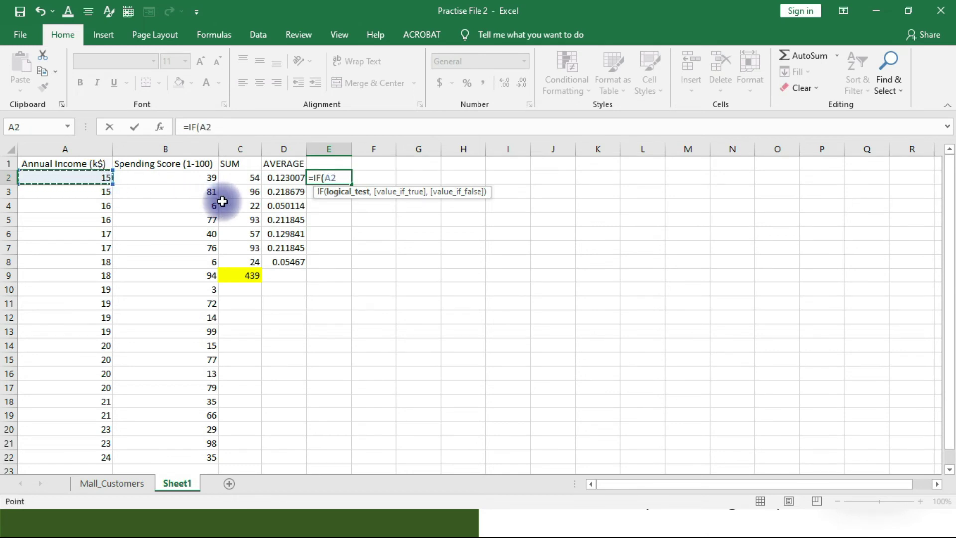
pyautogui.write('>20')
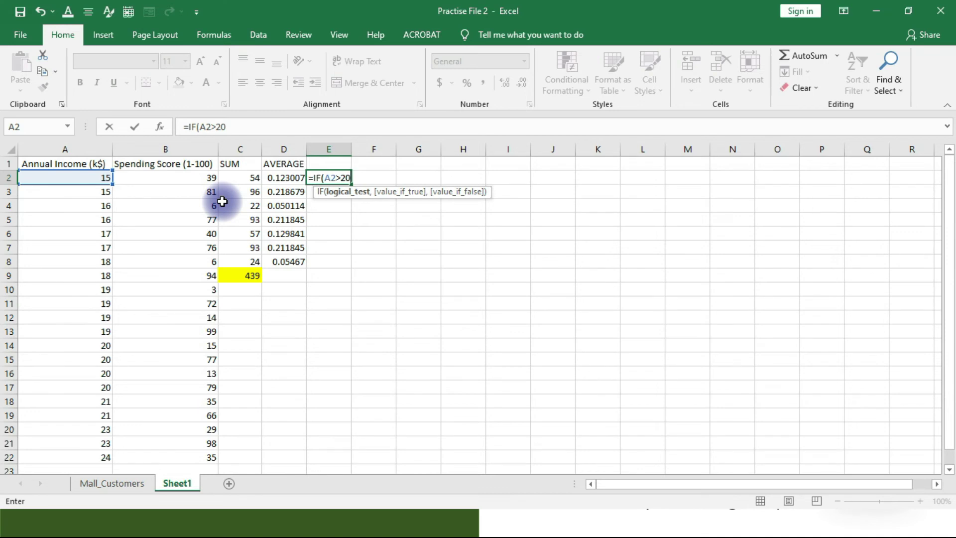
pyautogui.write(',')
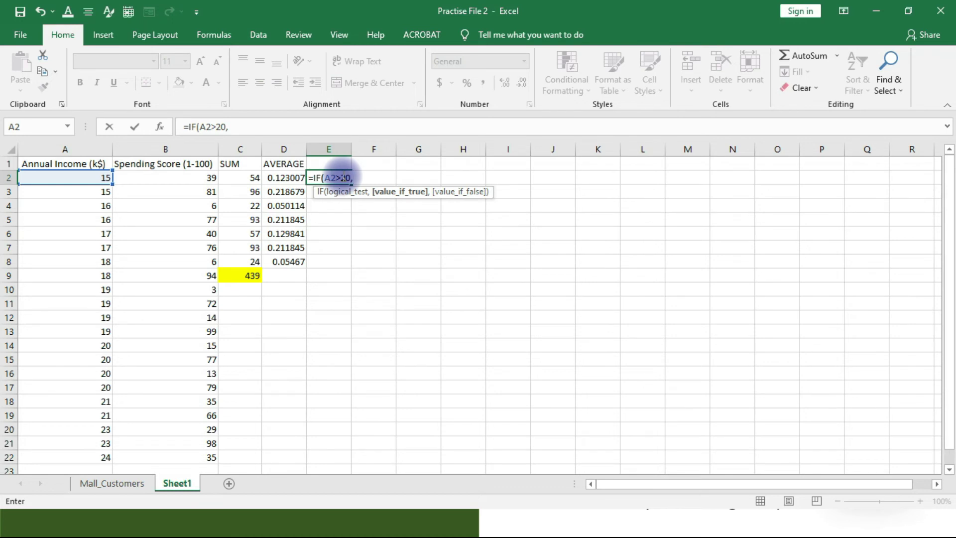
pyautogui.write('"FINE BOY')
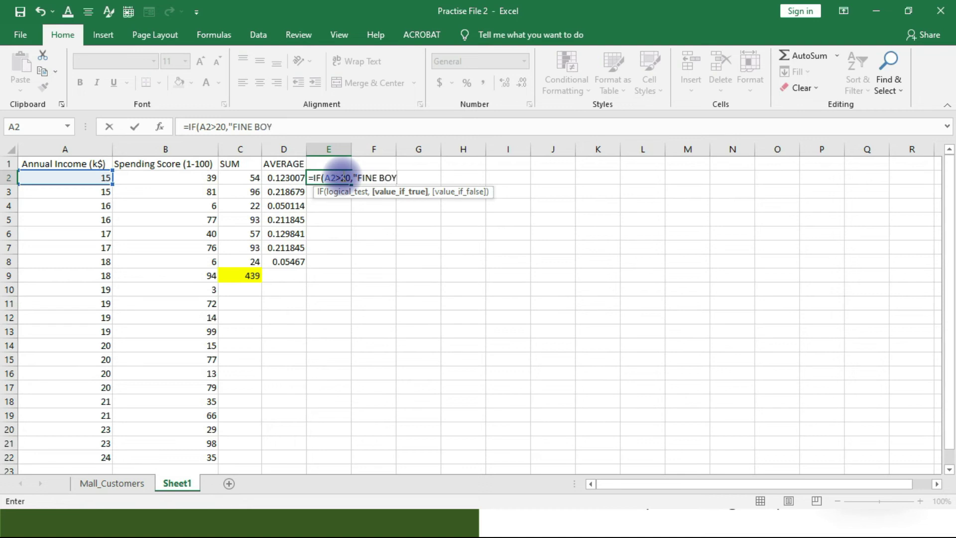
pyautogui.write('",')
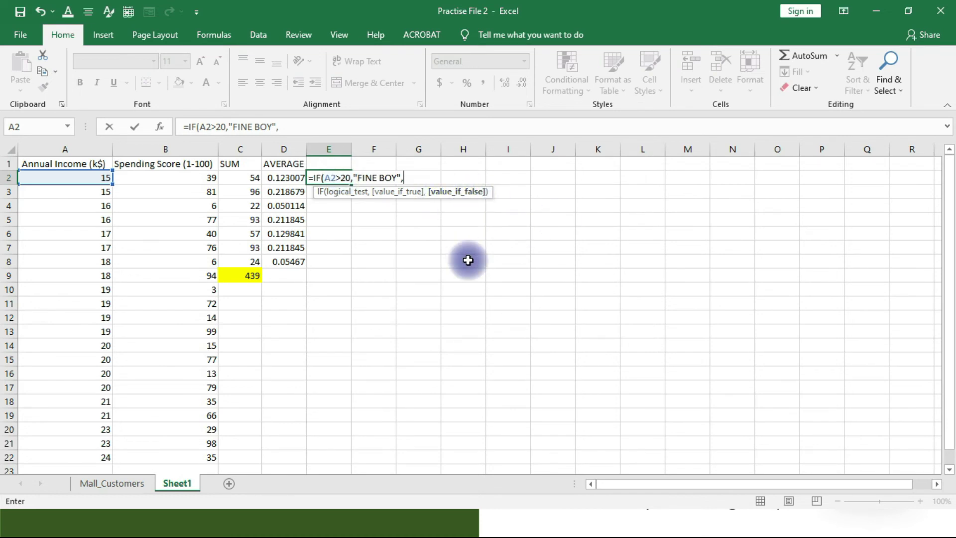
pyautogui.write(' "GET OUT"')
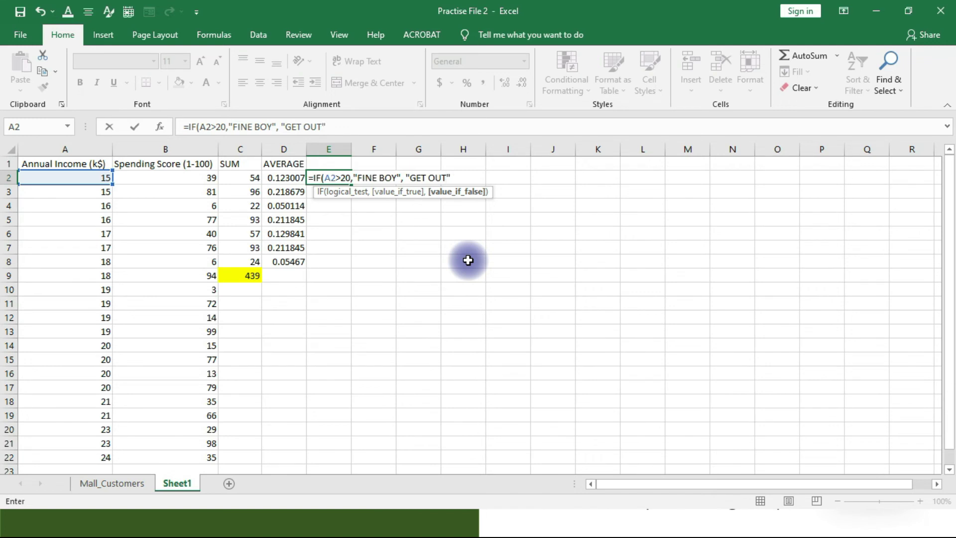
pyautogui.write(')')
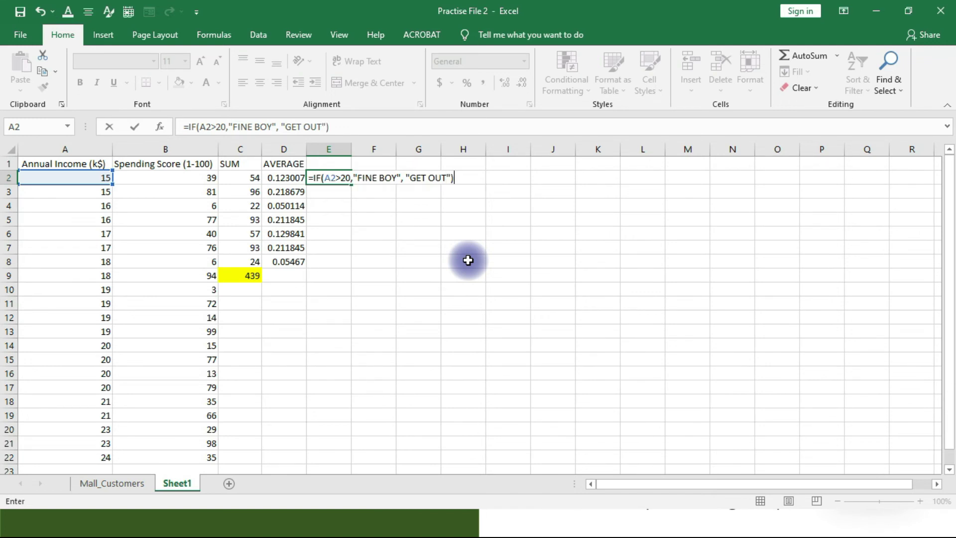
pyautogui.press('Return')
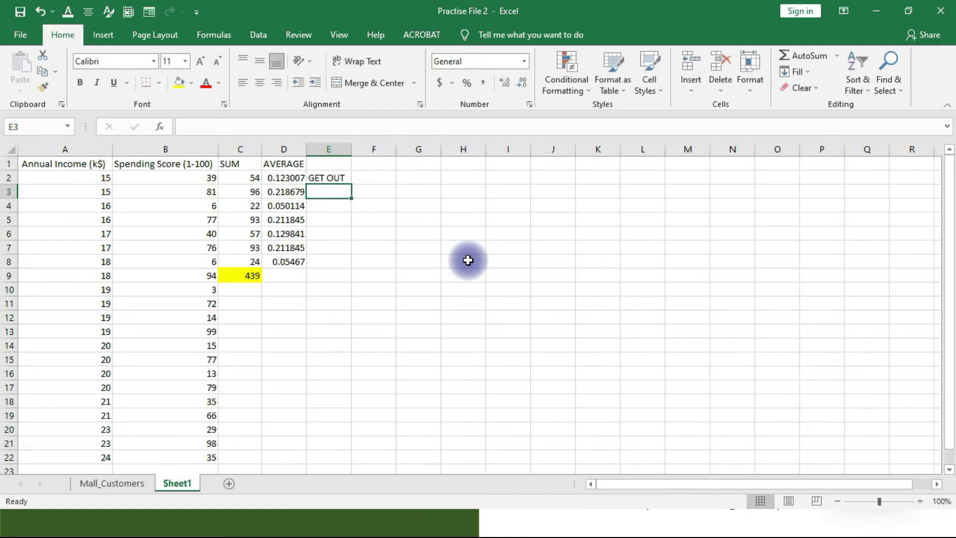
# Fill the E2 IF formula down to E22 and check incomes in A14 (20) and A18 (21).
pyautogui.click(330, 178)
pyautogui.moveTo(353, 185); pyautogui.dragTo(352, 455)
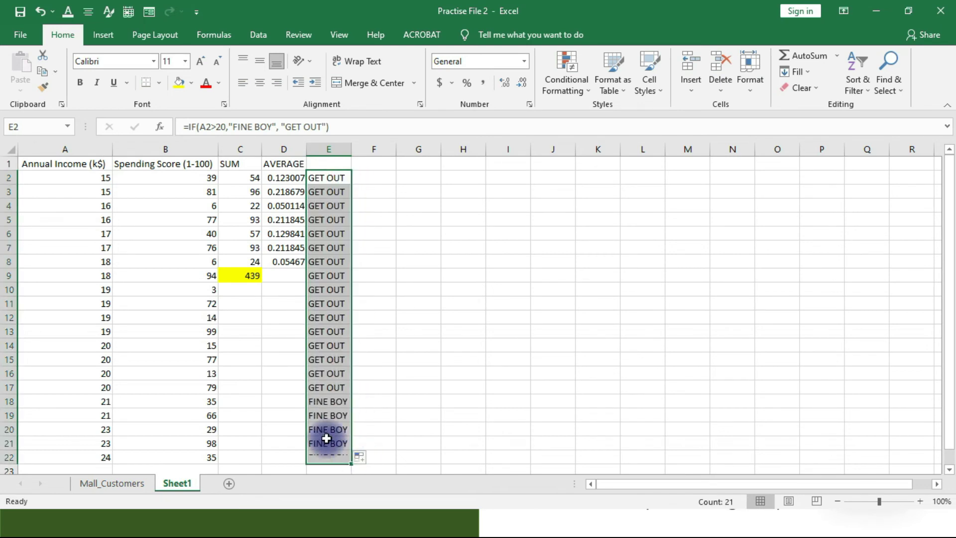
pyautogui.click(101, 386)
pyautogui.click(99, 346)
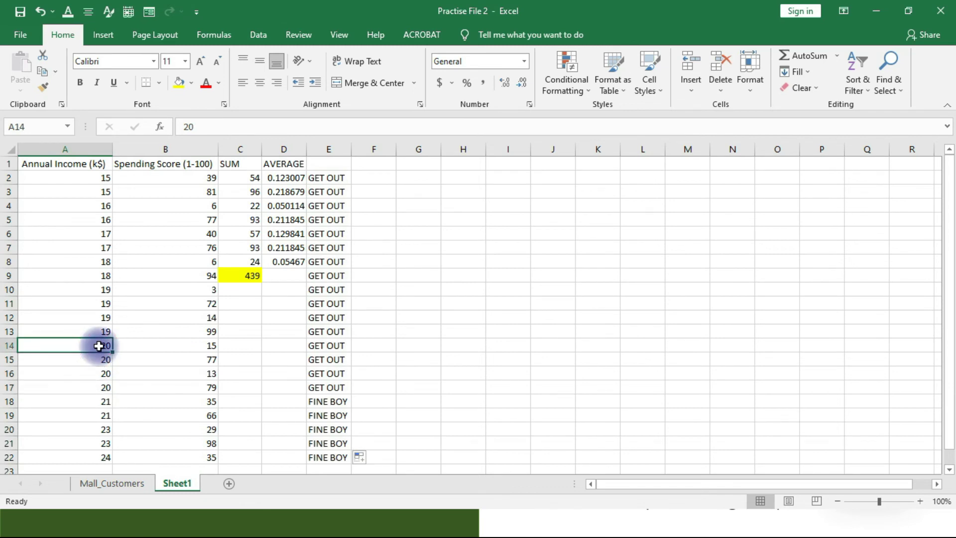
pyautogui.click(102, 400)
pyautogui.click(98, 346)
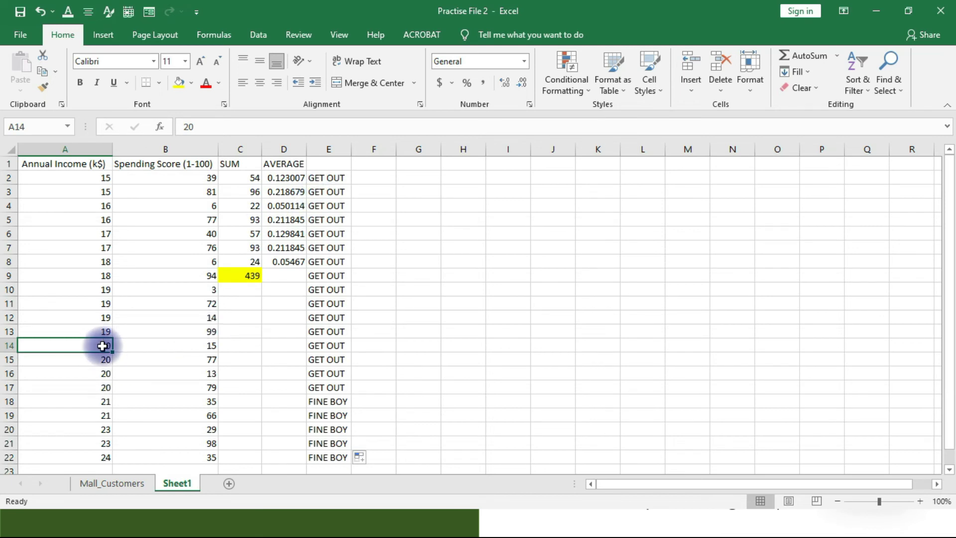
pyautogui.doubleClick(327, 178)
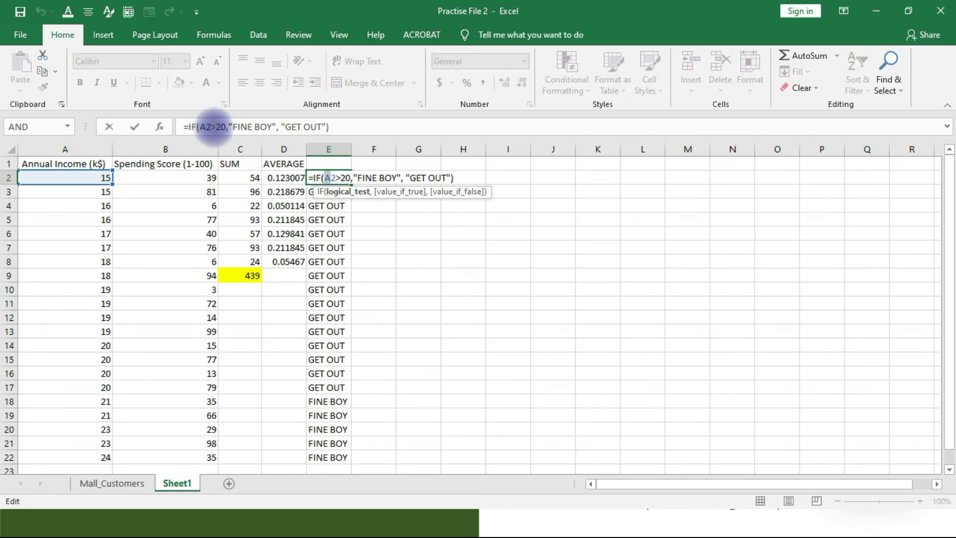
pyautogui.click(218, 126)
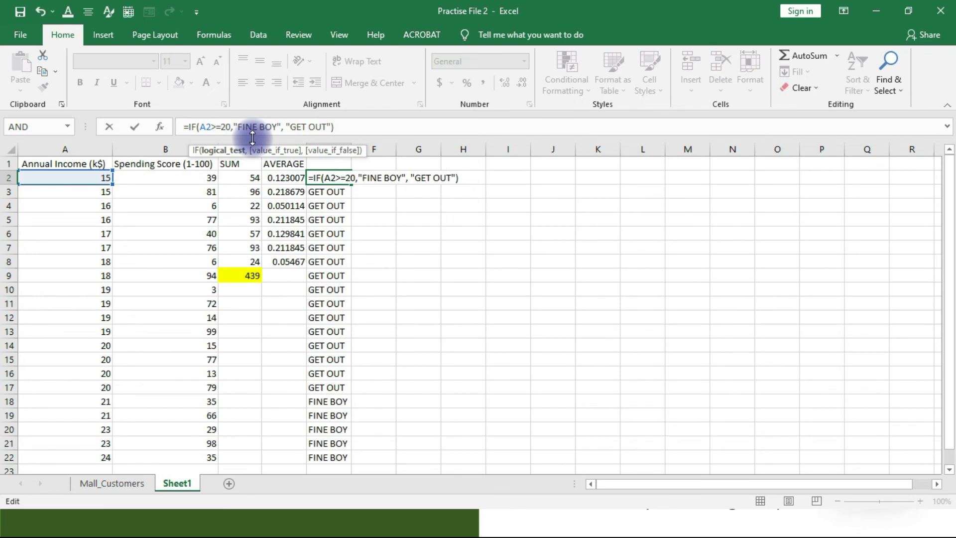
pyautogui.press('Return')
pyautogui.click(330, 180)
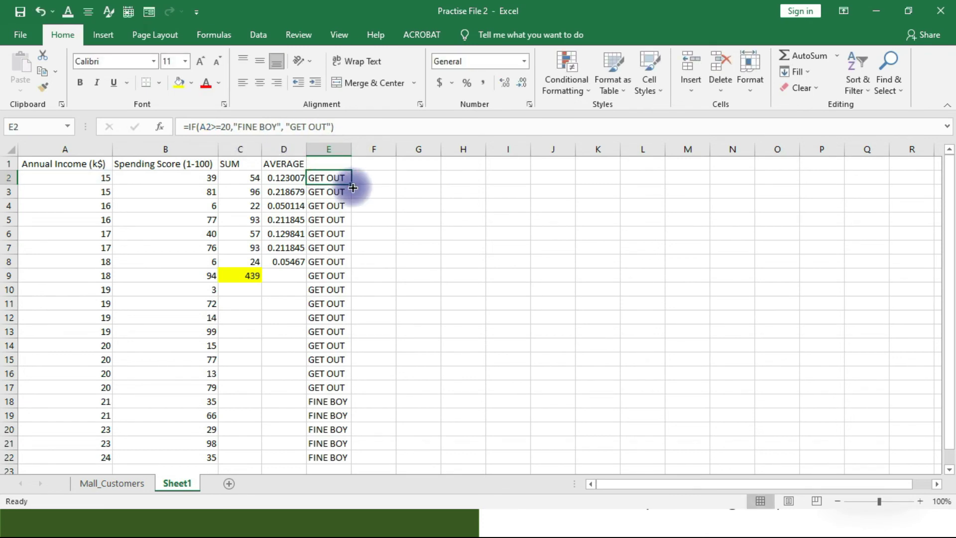
pyautogui.moveTo(352, 185); pyautogui.dragTo(346, 463)
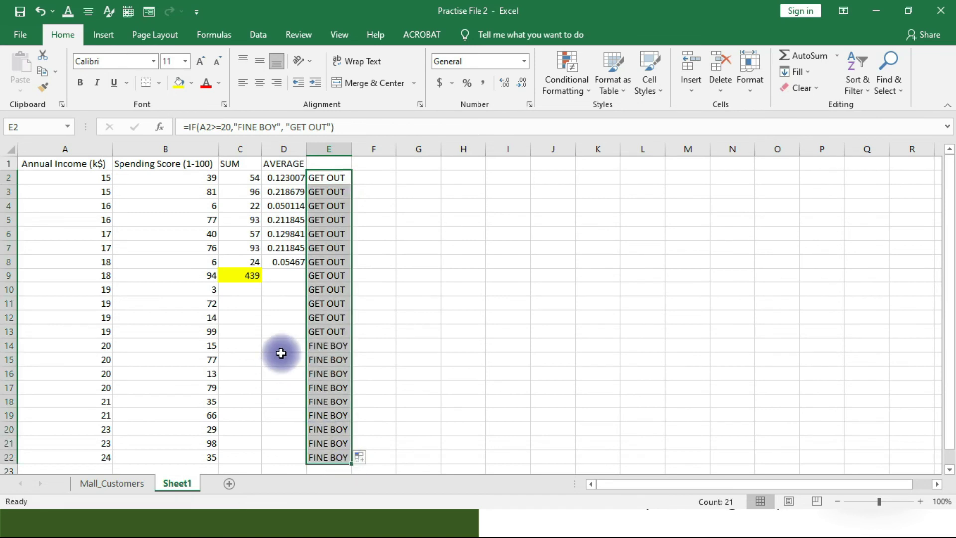
pyautogui.click(327, 345)
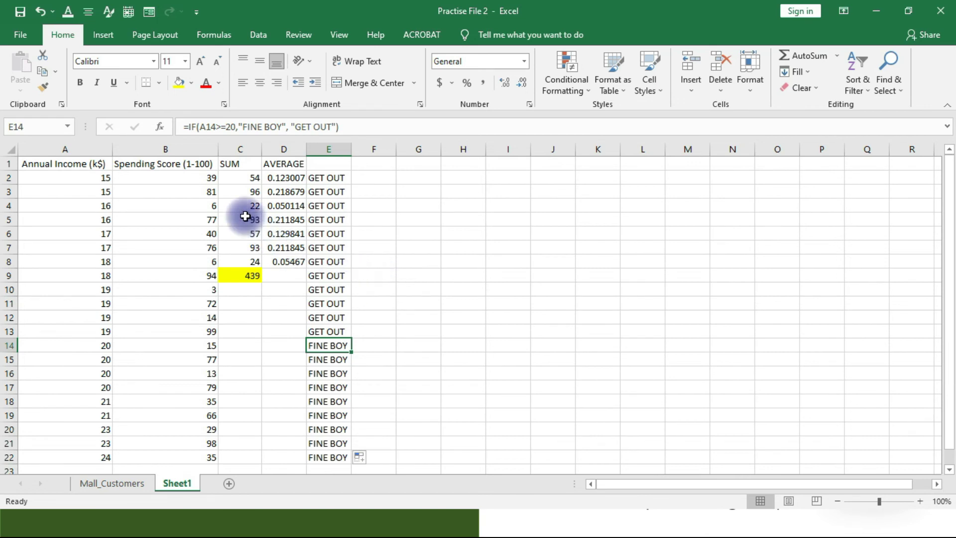
pyautogui.click(373, 176)
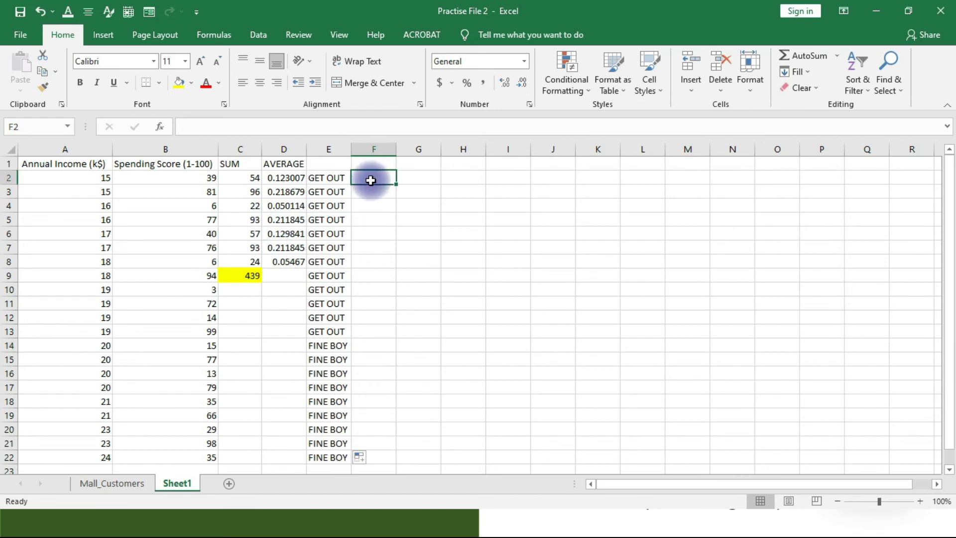
# Enter =A2+B2 in F2, giving 54.
pyautogui.write('=')
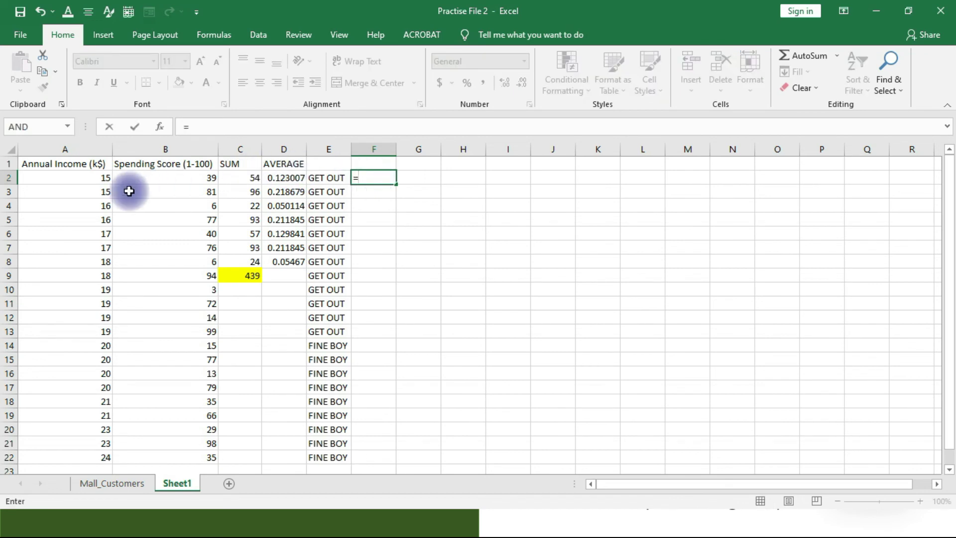
pyautogui.click(94, 179)
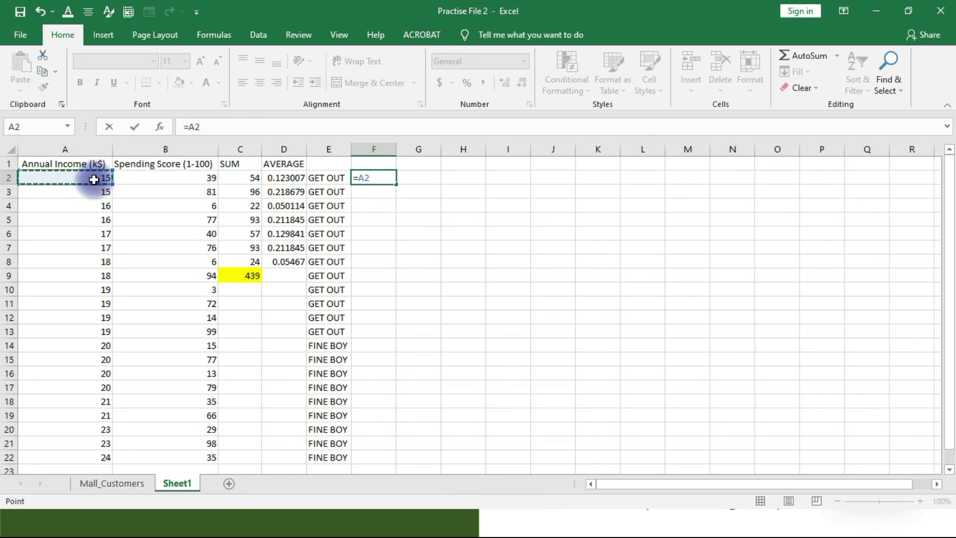
pyautogui.write('+')
pyautogui.click(136, 180)
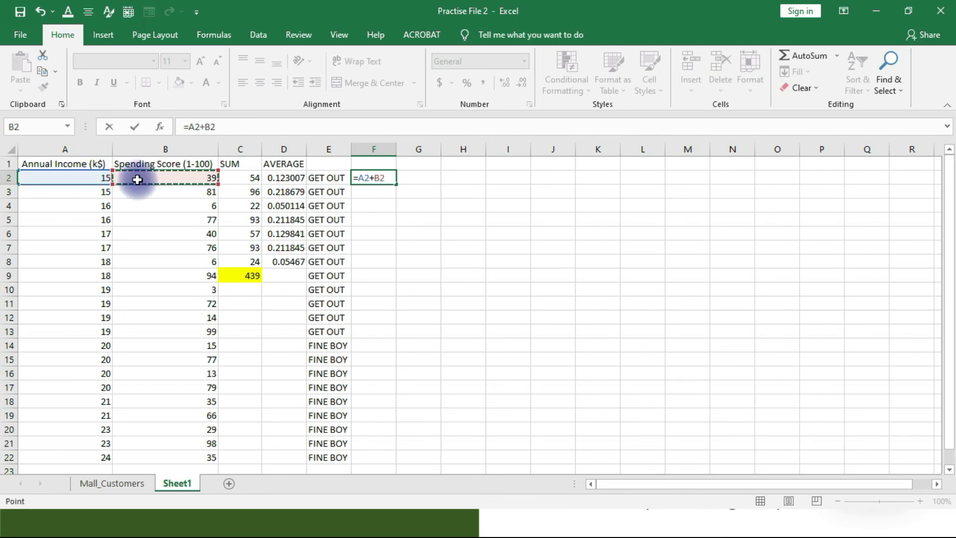
pyautogui.press('Return')
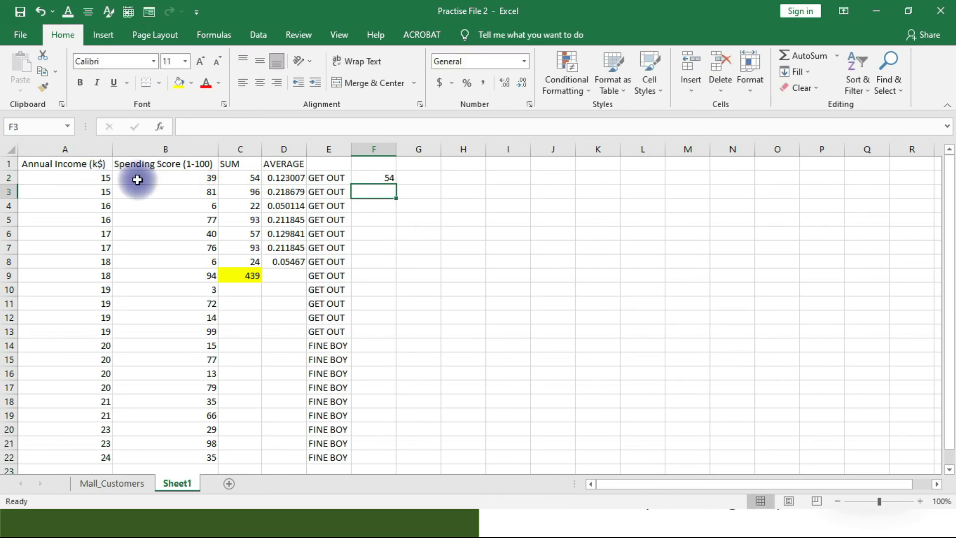
pyautogui.click(363, 178)
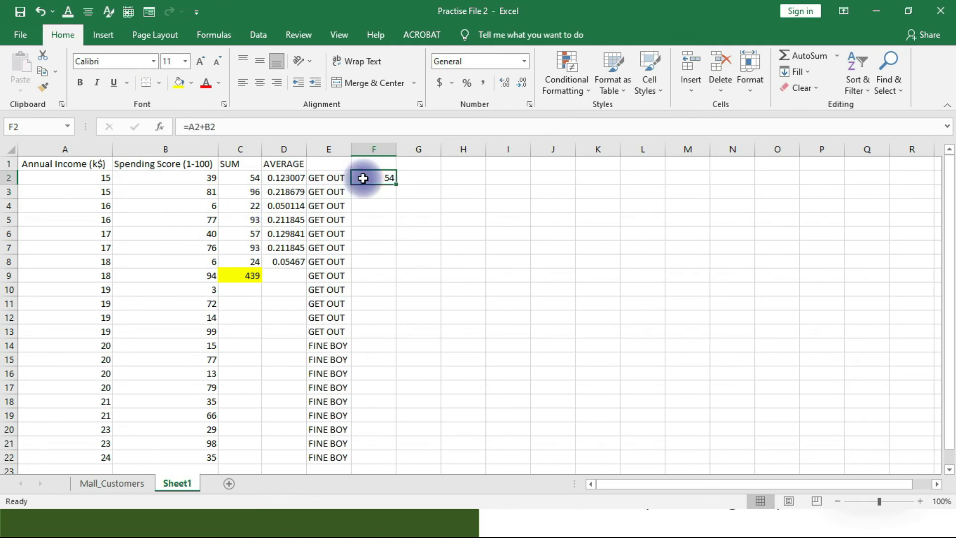
# Enter =SUM(A2,B2) in G2, also giving 54.
pyautogui.click(425, 177)
pyautogui.write('=SU')
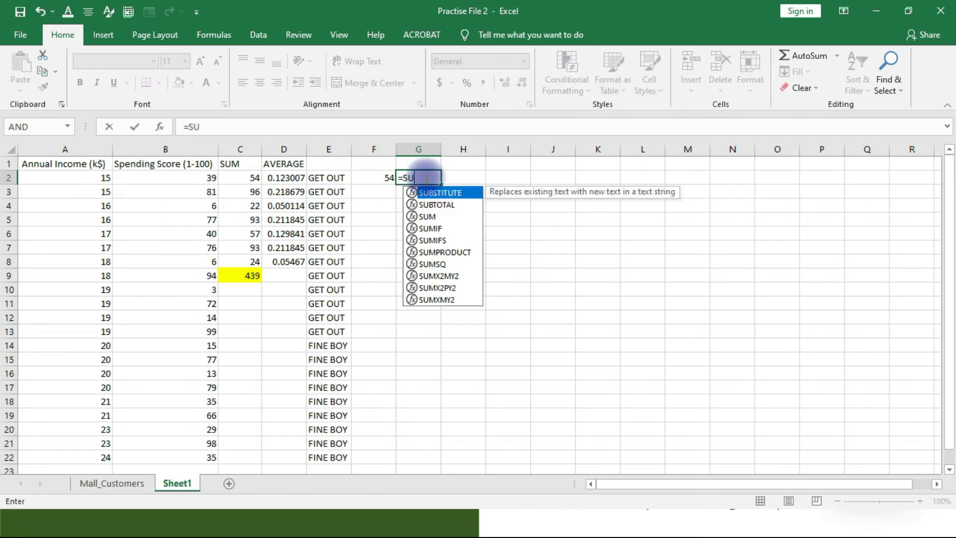
pyautogui.write('M(')
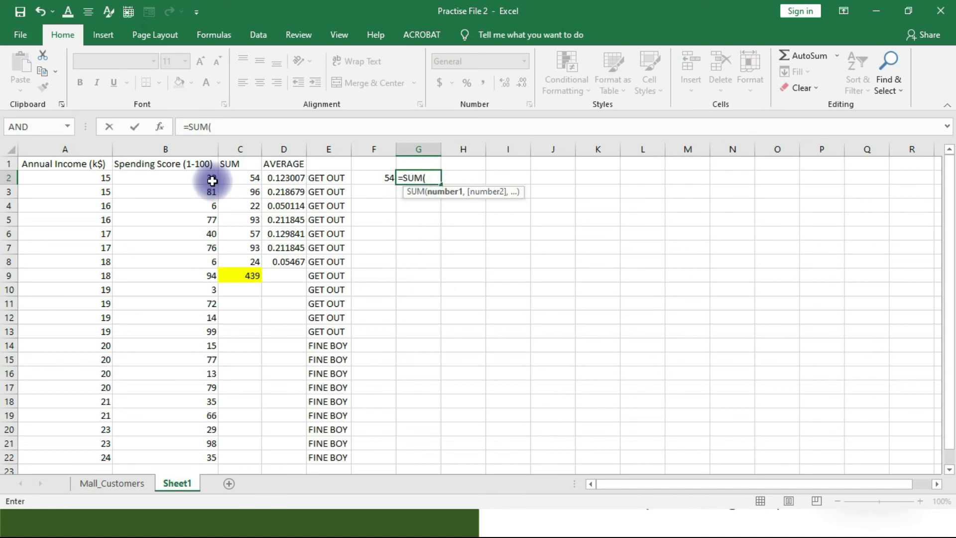
pyautogui.click(78, 179)
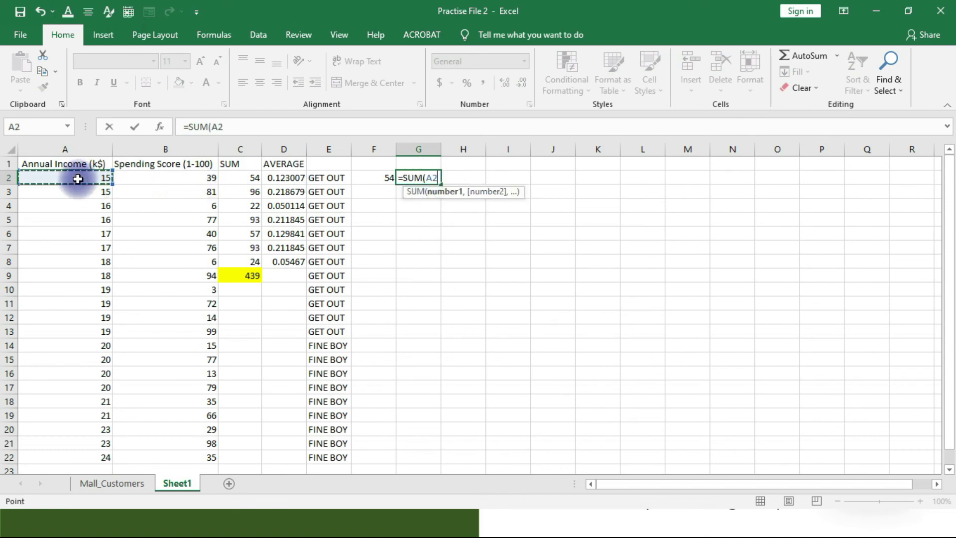
pyautogui.write(',')
pyautogui.click(165, 175)
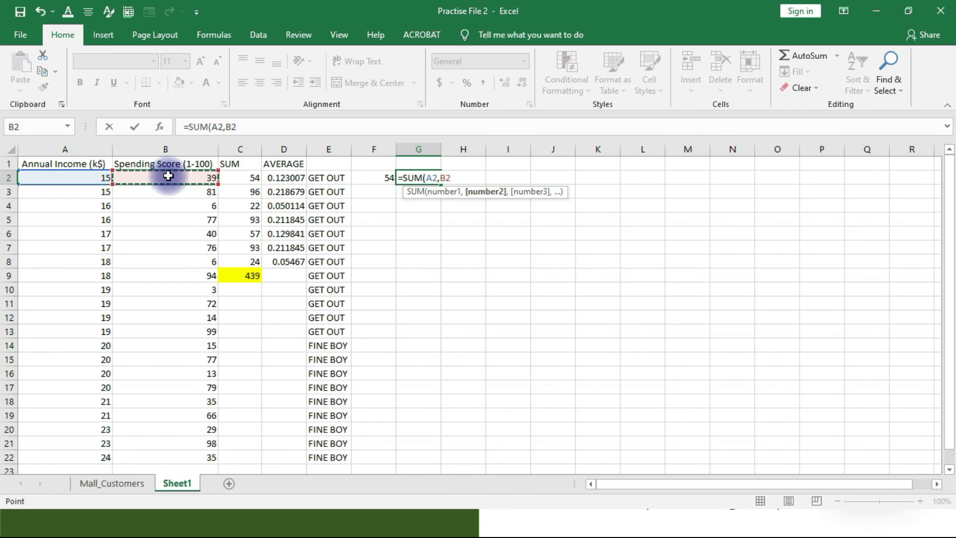
pyautogui.write(')')
pyautogui.press('Return')
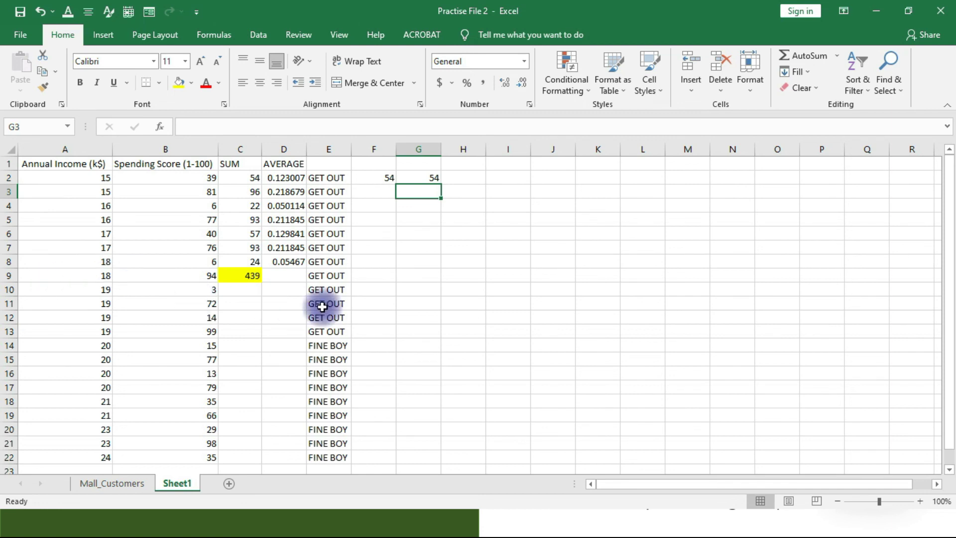
# Type the heading ADDING in I1.
pyautogui.click(493, 164)
pyautogui.write('ADDING')
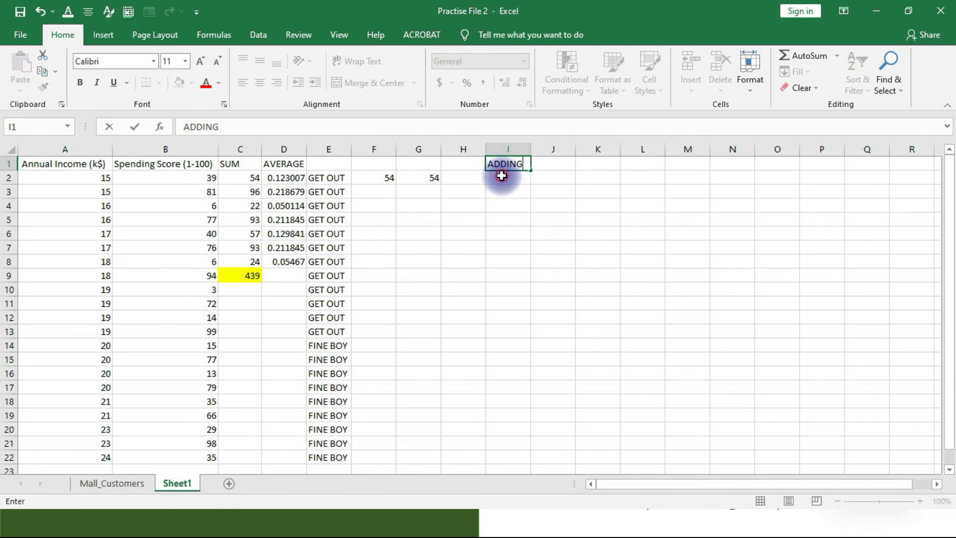
pyautogui.press('Return')
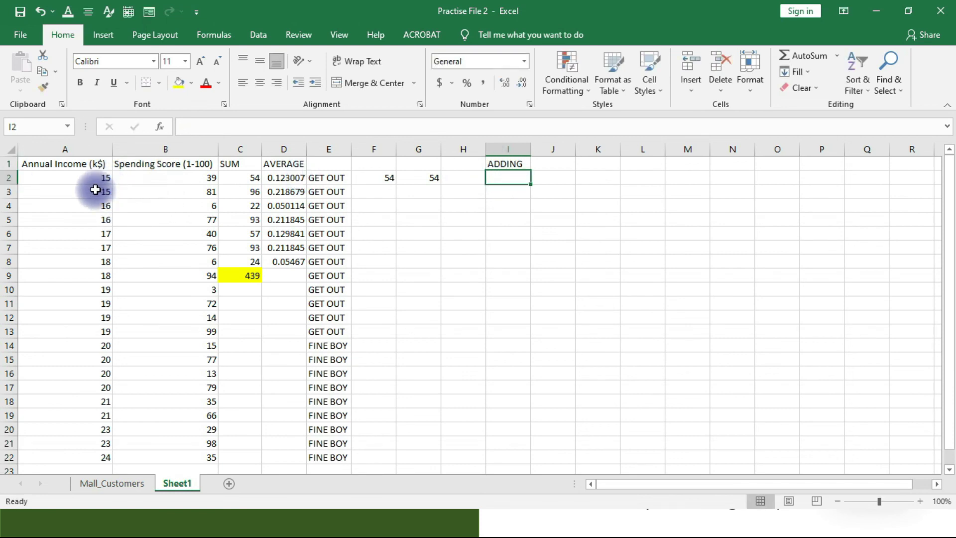
# Begin the formula =SUM(A2, in I2 for a cross-sheet reference.
pyautogui.write('=')
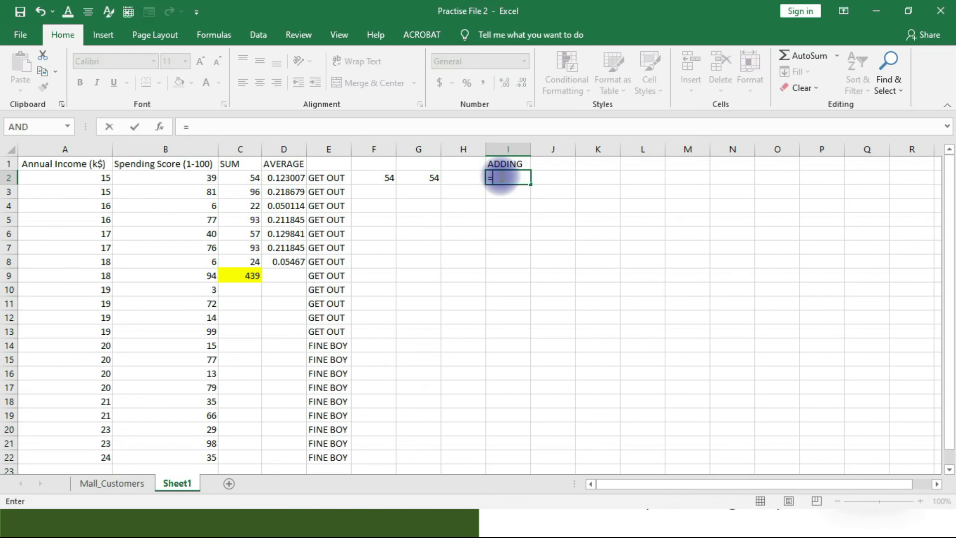
pyautogui.write('SUM(')
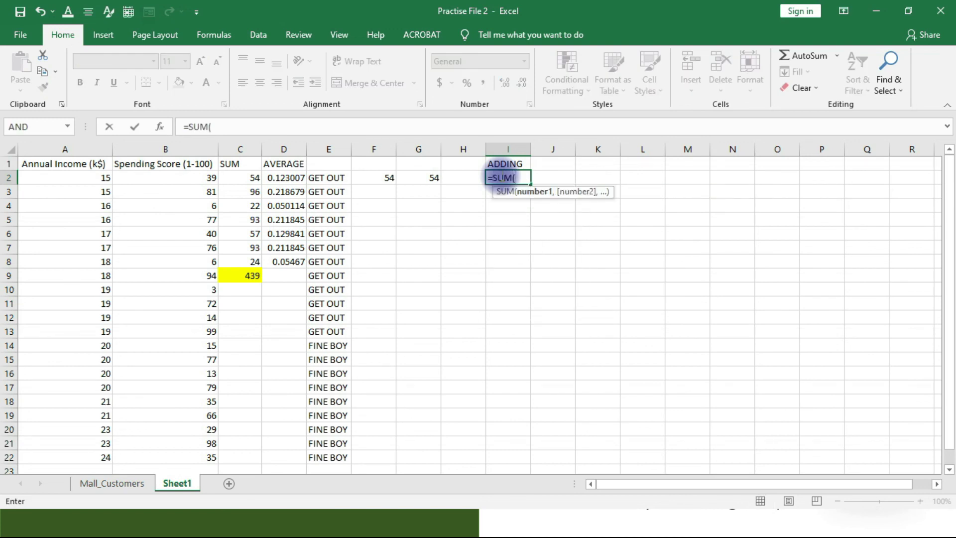
pyautogui.click(90, 178)
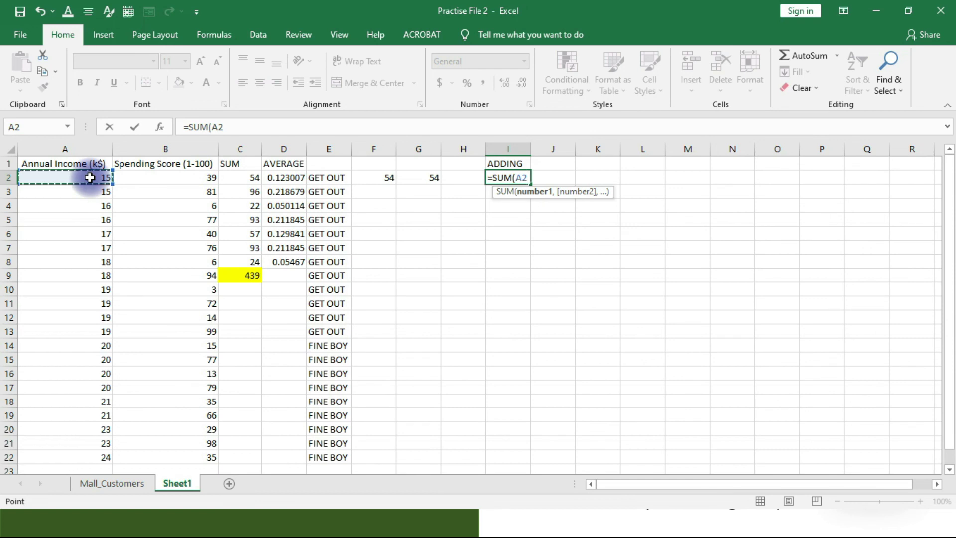
pyautogui.write(',')
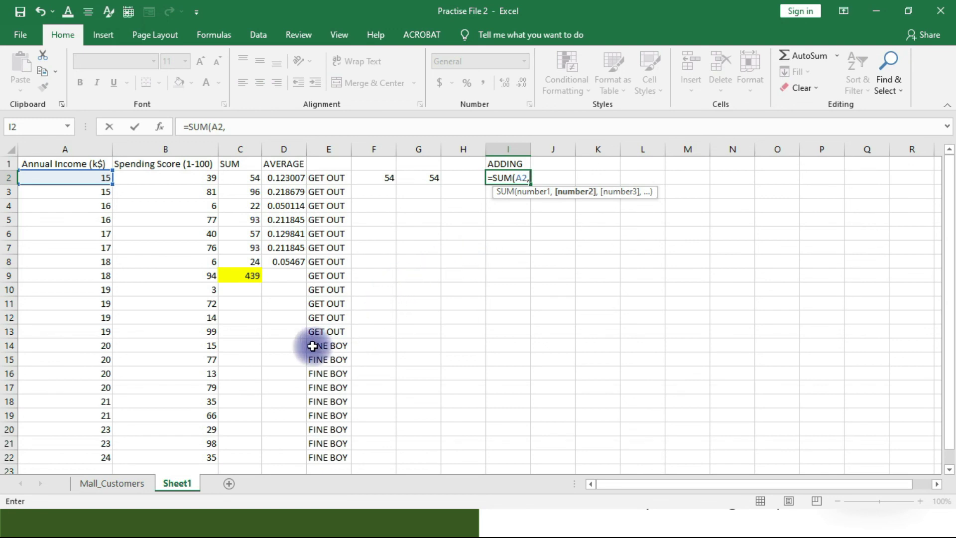
pyautogui.click(130, 486)
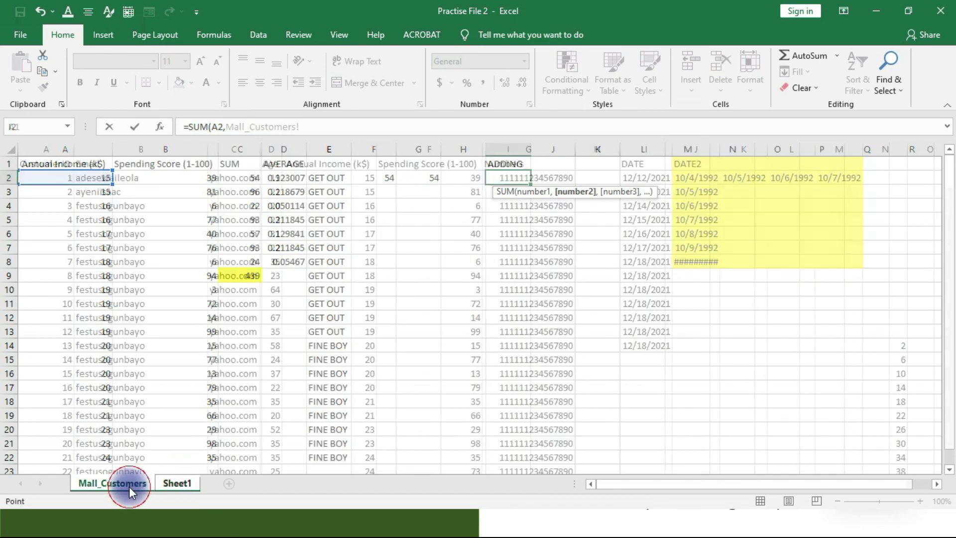
# Complete I2 as =SUM(A2,Mall_Customers!D2), adding the Age from Mall_Customers.
pyautogui.click(174, 482)
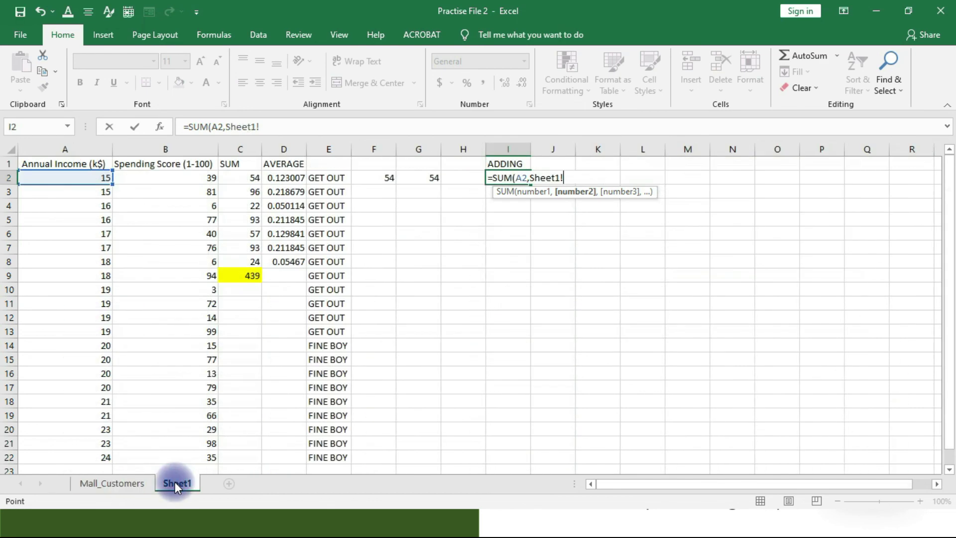
pyautogui.click(124, 482)
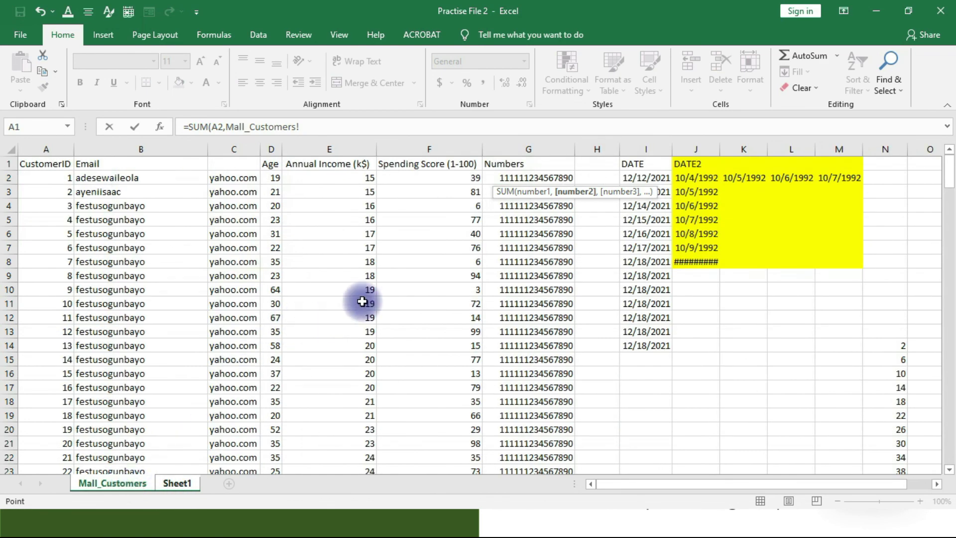
pyautogui.click(274, 178)
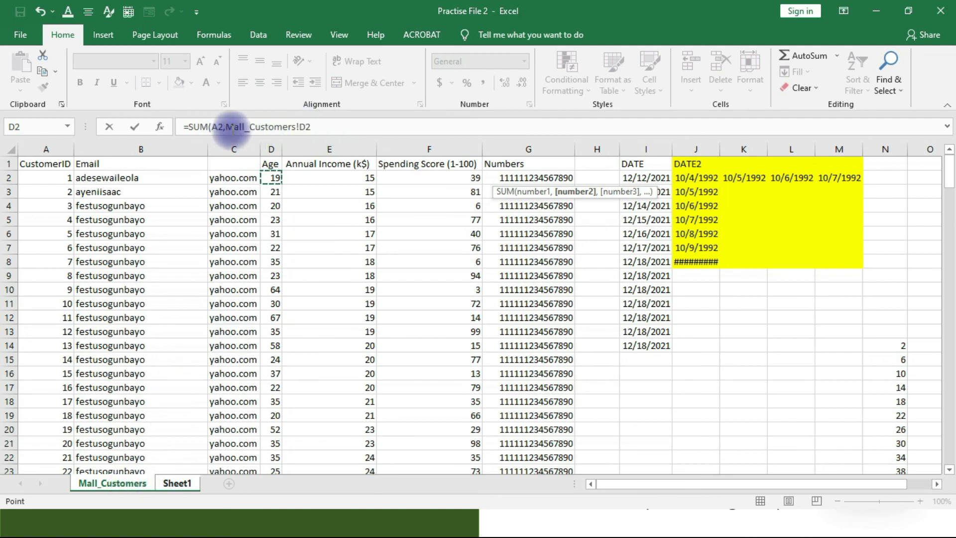
pyautogui.click(319, 126)
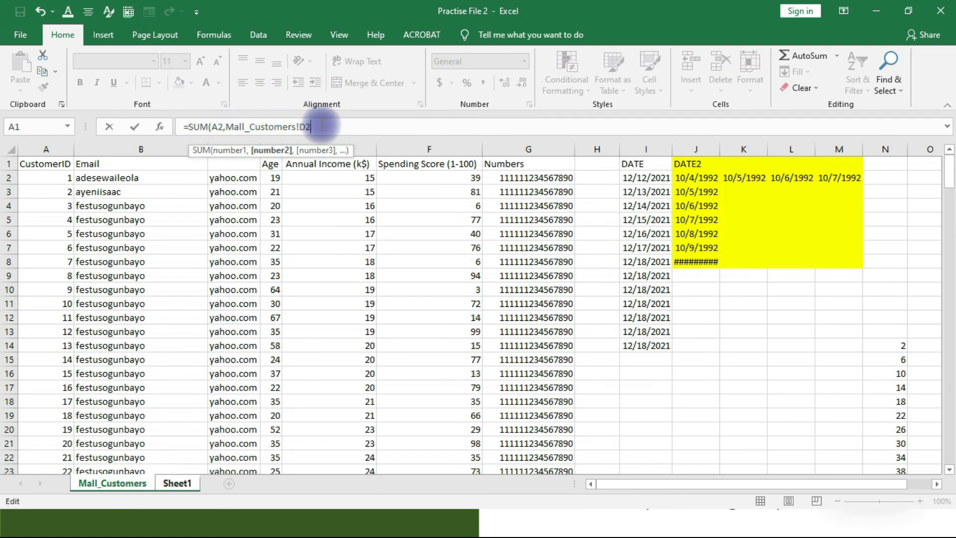
pyautogui.write(')')
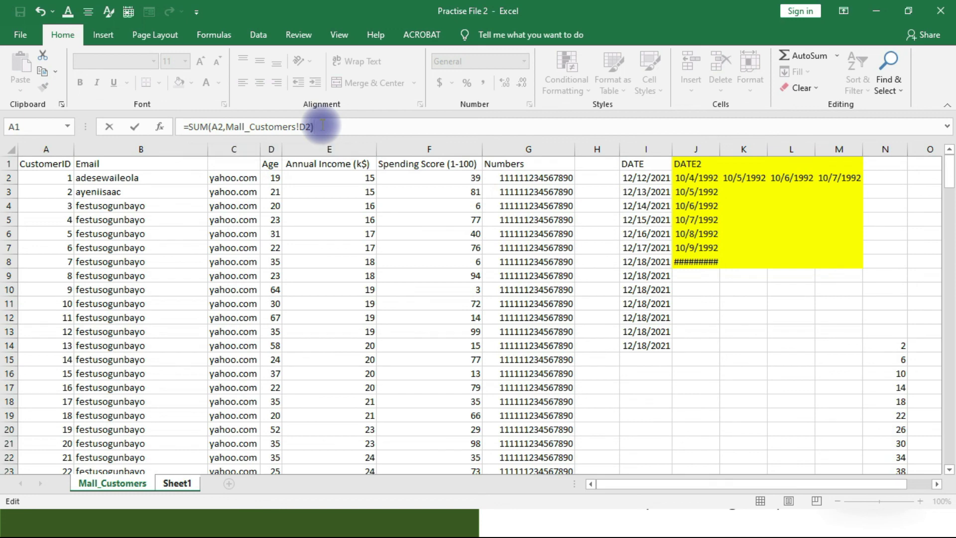
pyautogui.press('Return')
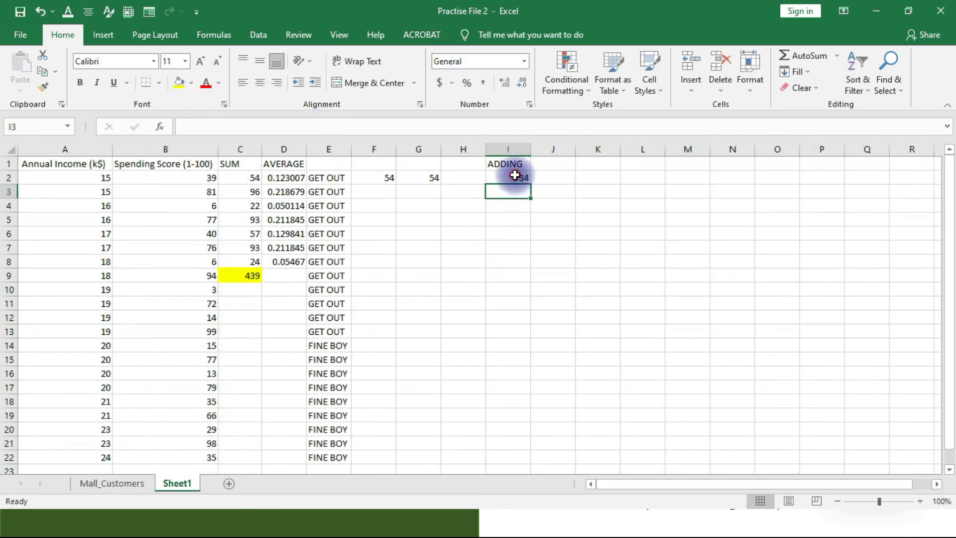
pyautogui.click(515, 176)
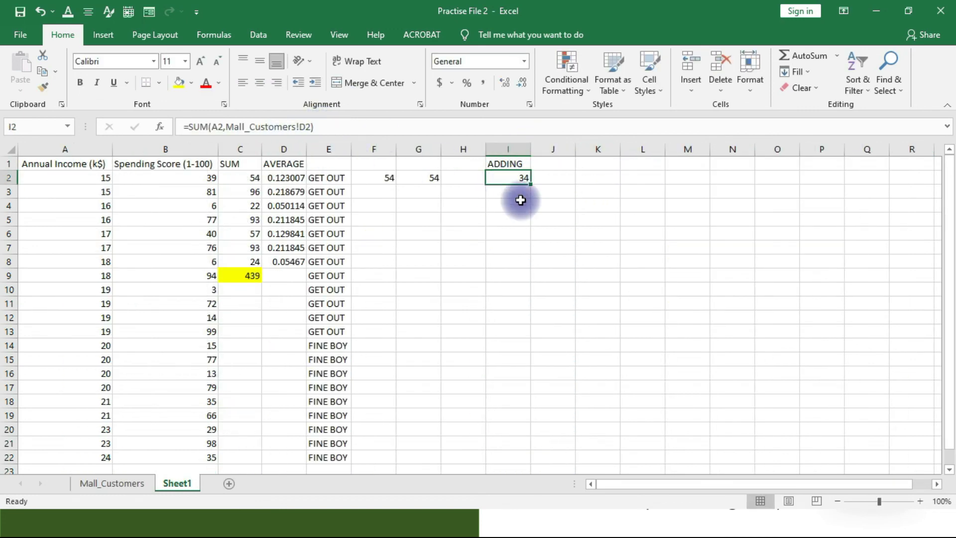